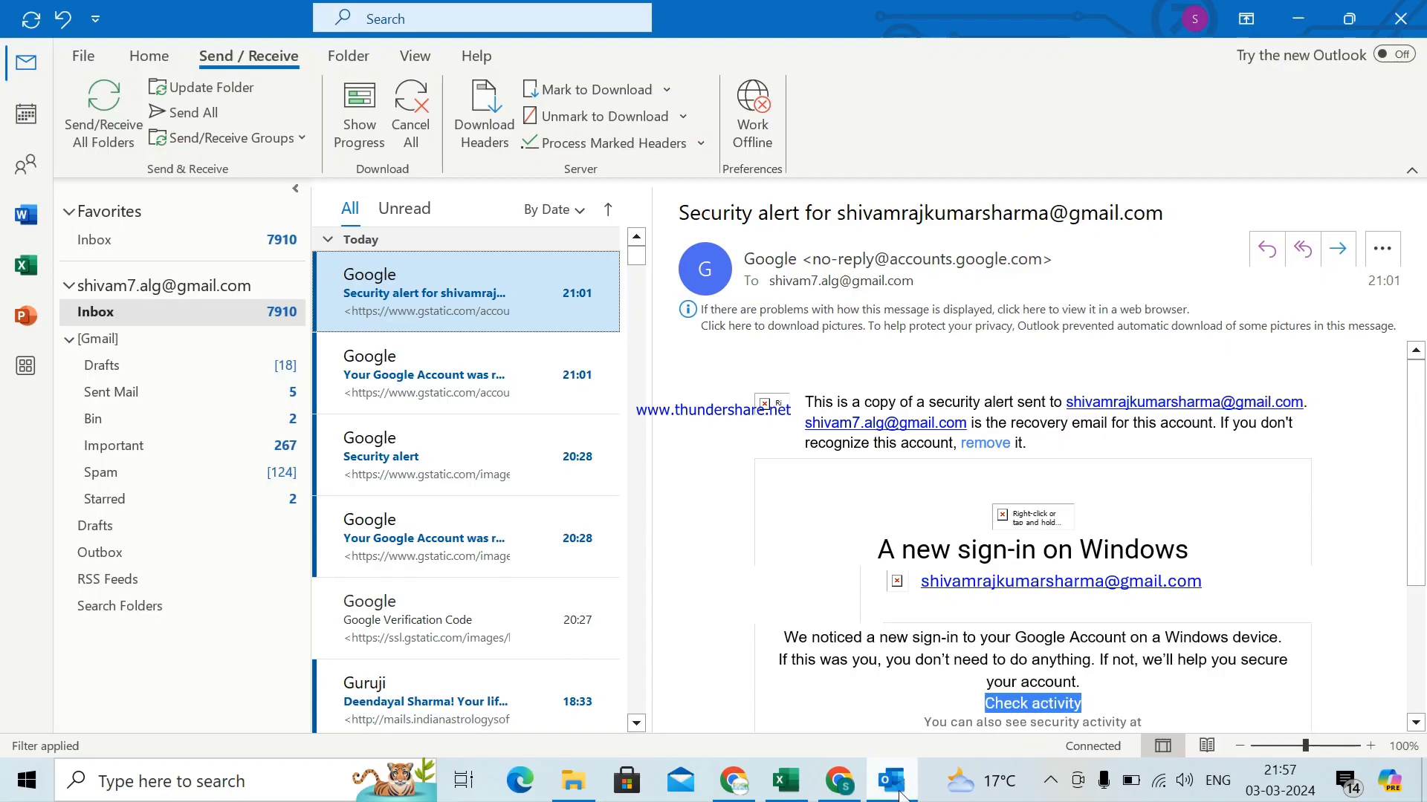
- Switch from Outlook to the Gmail inbox in Chrome using the taskbar
{"action": "left_click", "coordinate": [901, 786]}
{"action": "left_click", "coordinate": [900, 789]}
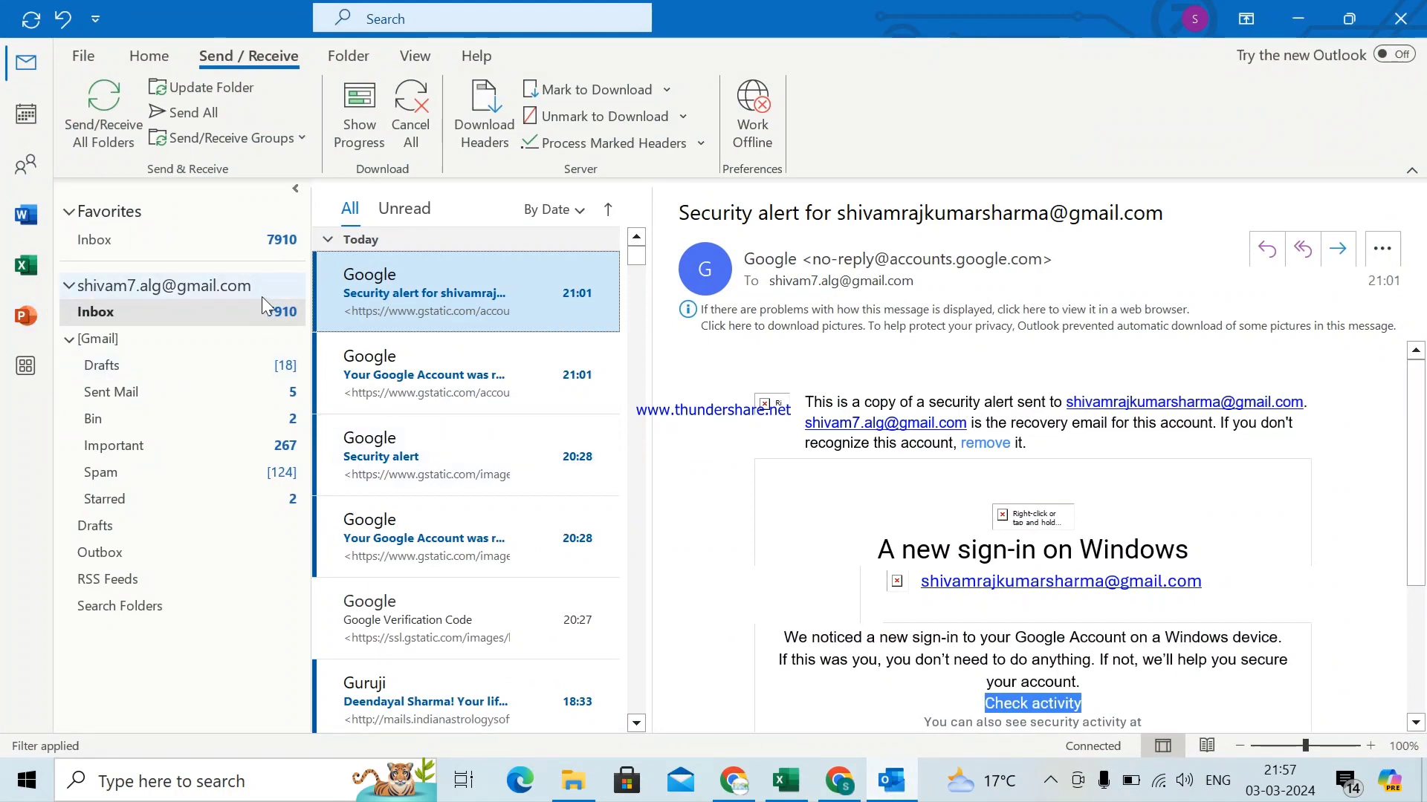
{"action": "left_click", "coordinate": [839, 782]}
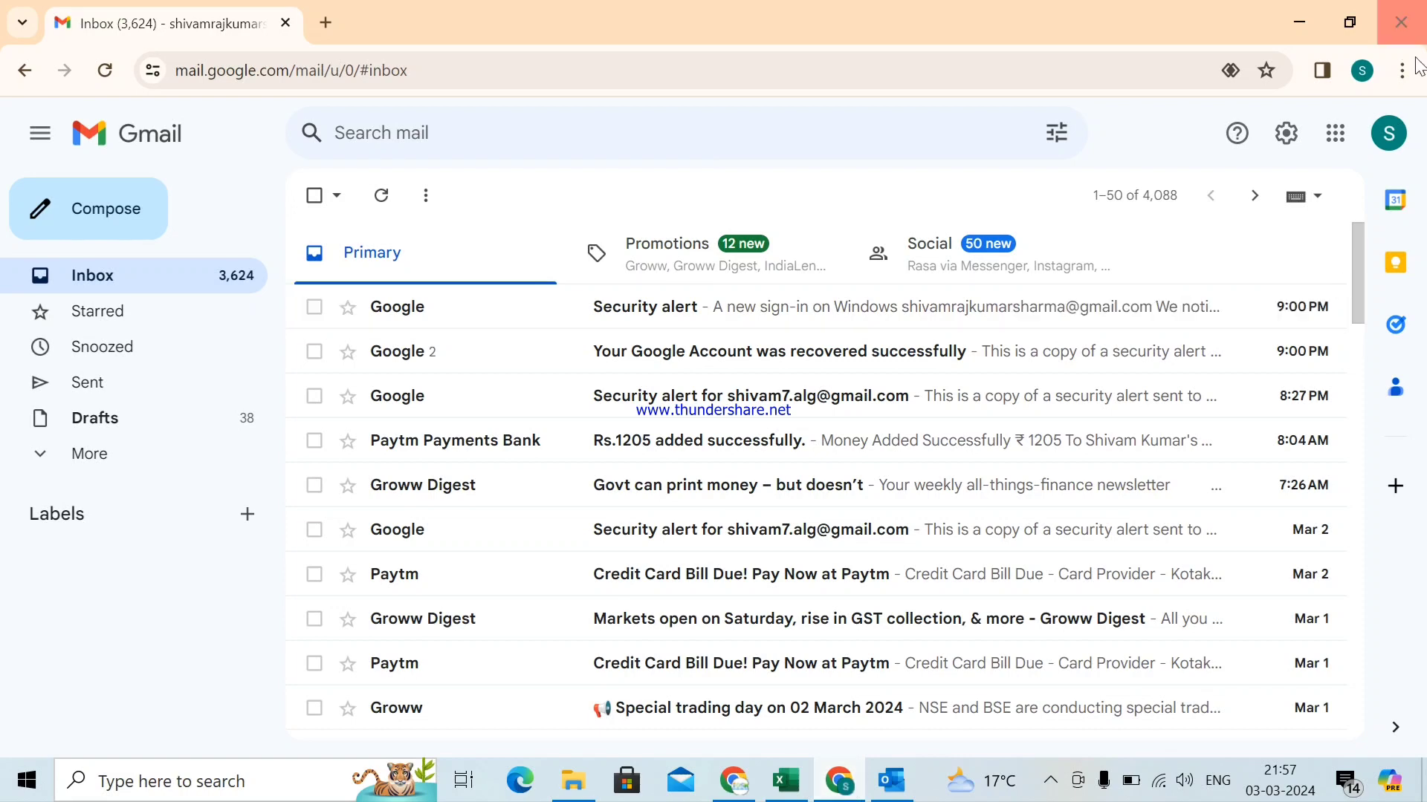
- Check which Google account each Gmail window uses, then compose a new message from the sending account
{"action": "left_click", "coordinate": [1389, 133]}
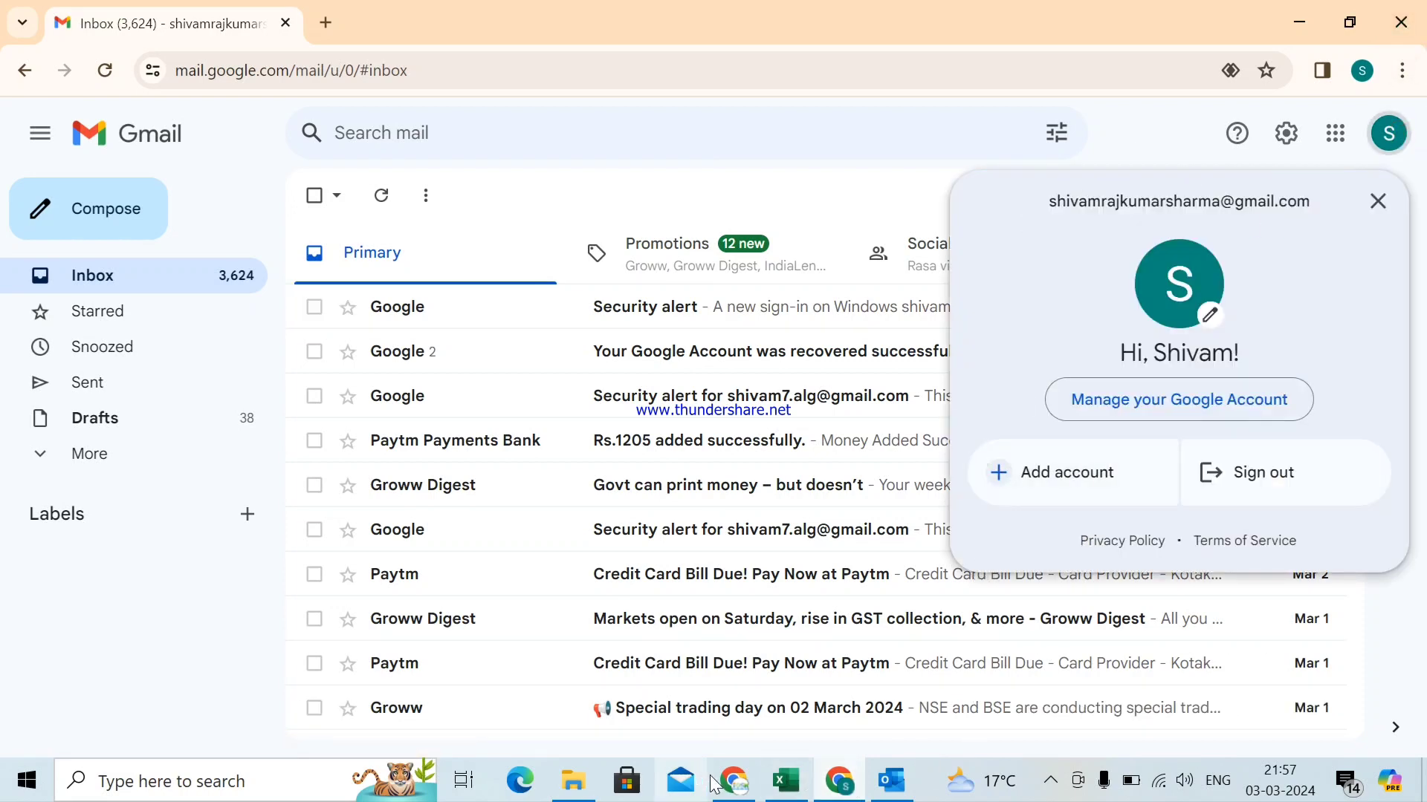
{"action": "left_click", "coordinate": [735, 780]}
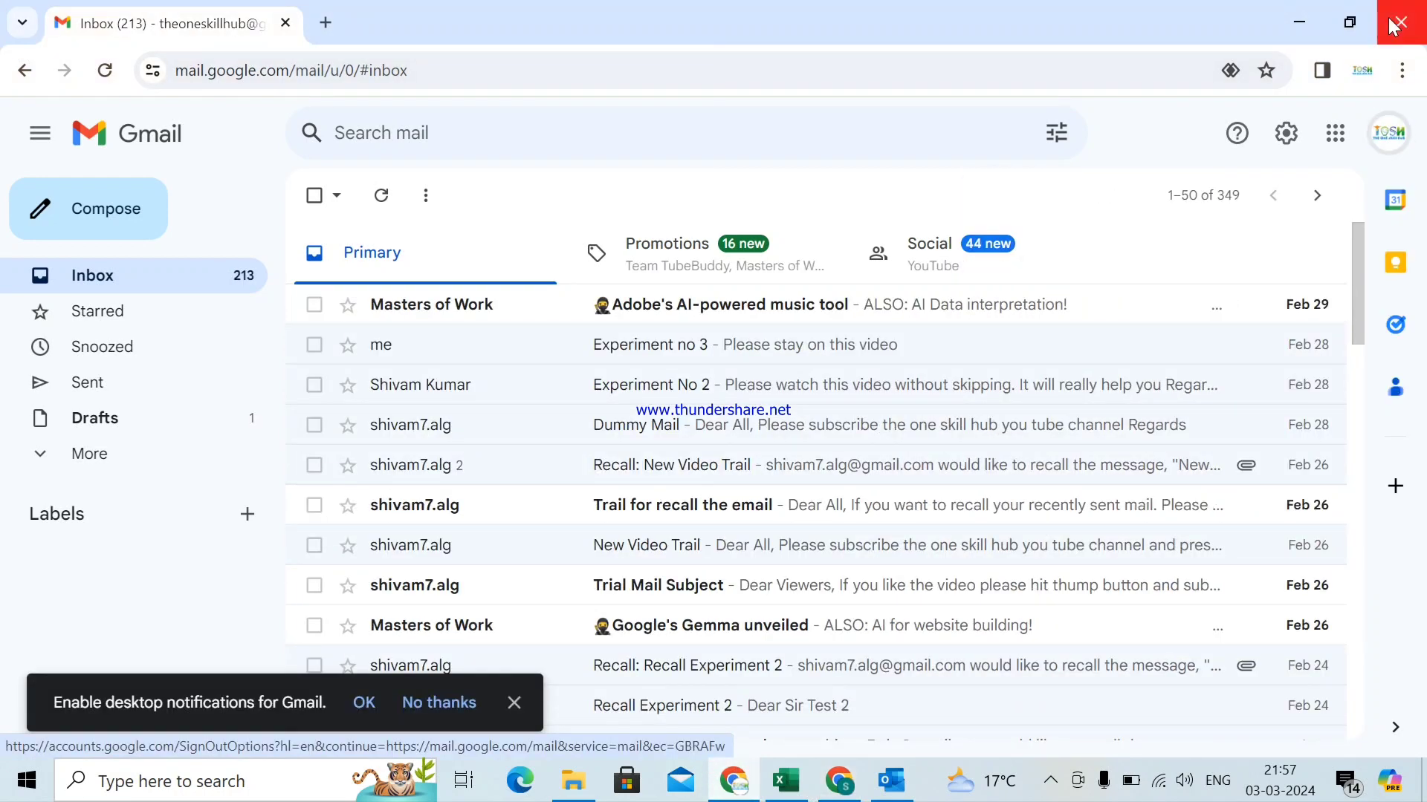
{"action": "left_click", "coordinate": [1389, 141]}
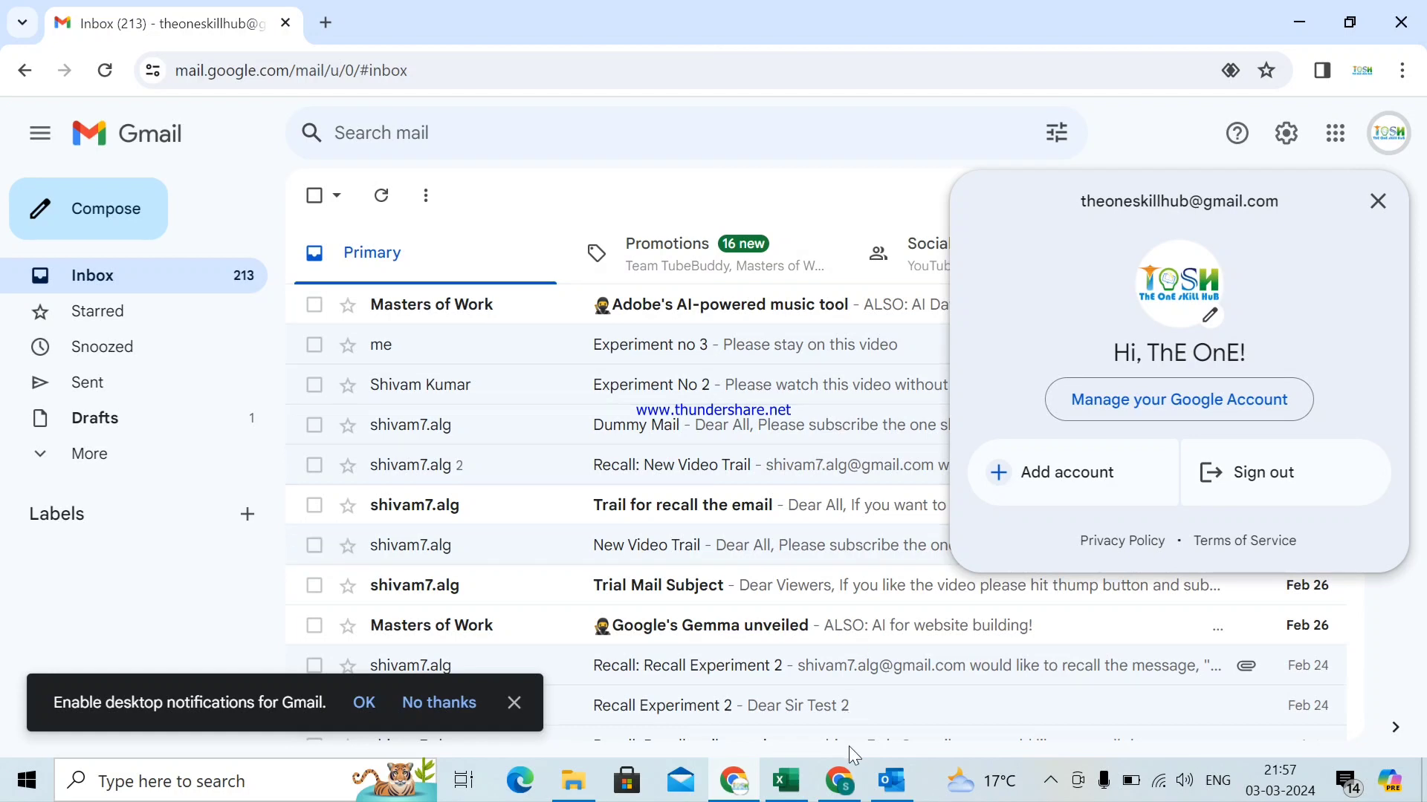
{"action": "left_click", "coordinate": [854, 795]}
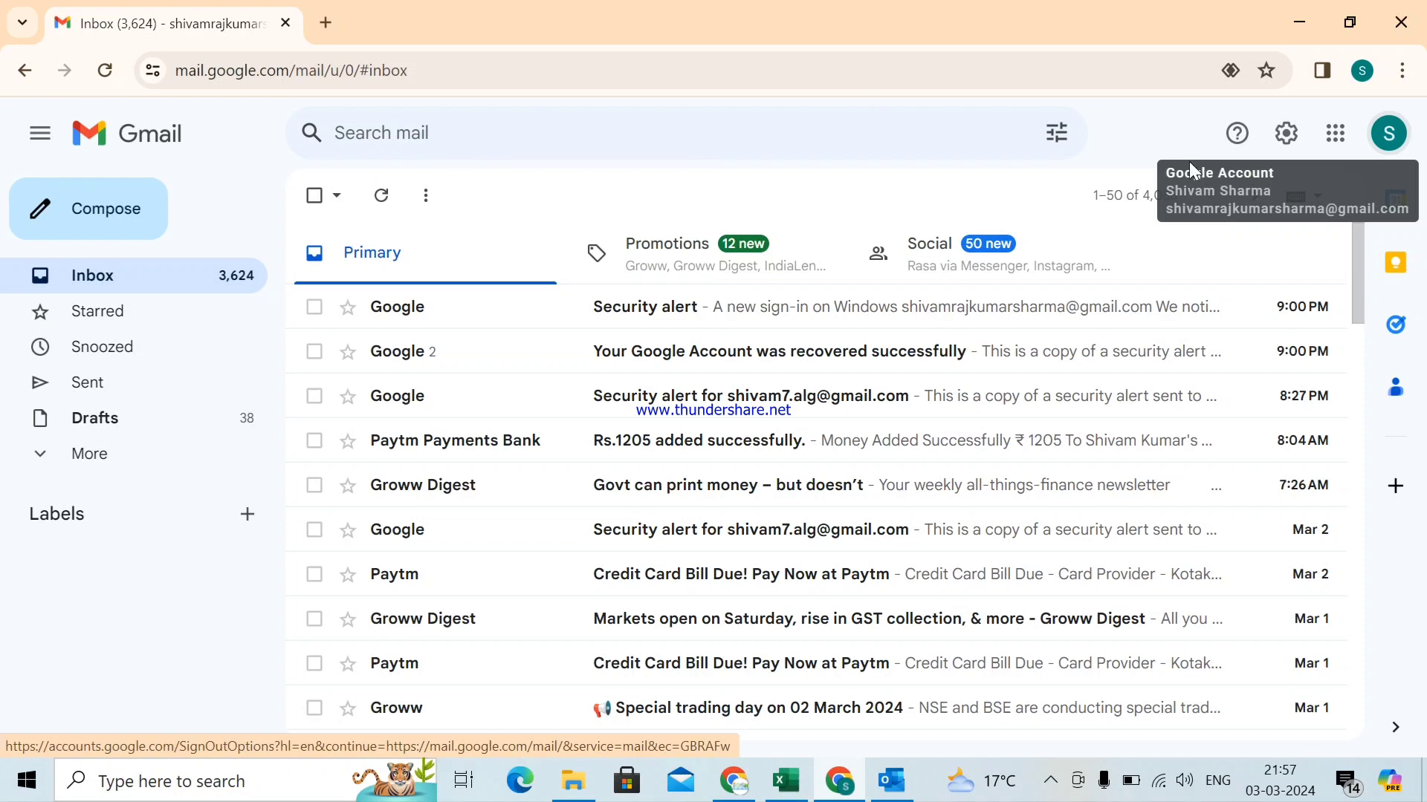
{"action": "left_click", "coordinate": [1388, 134]}
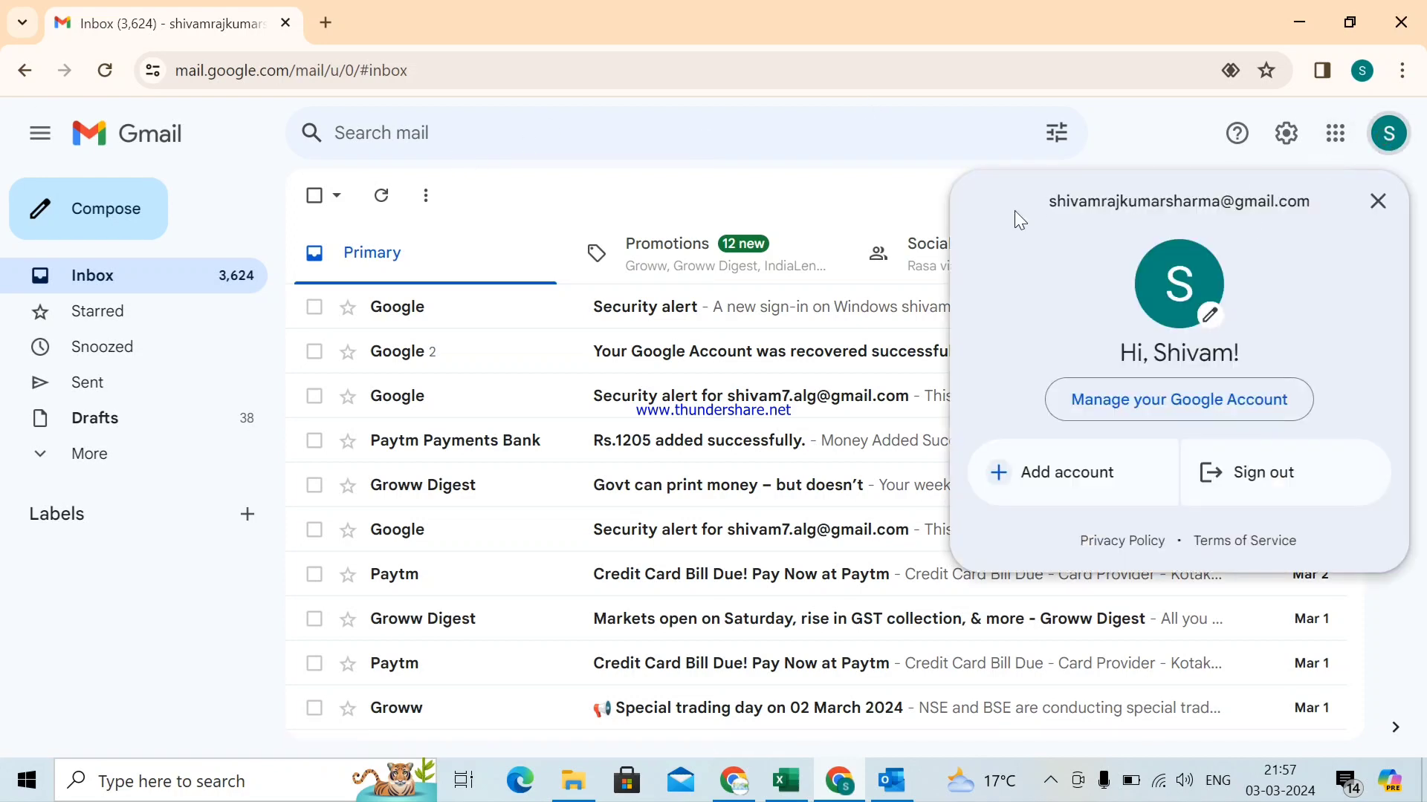
{"action": "left_click", "coordinate": [823, 198]}
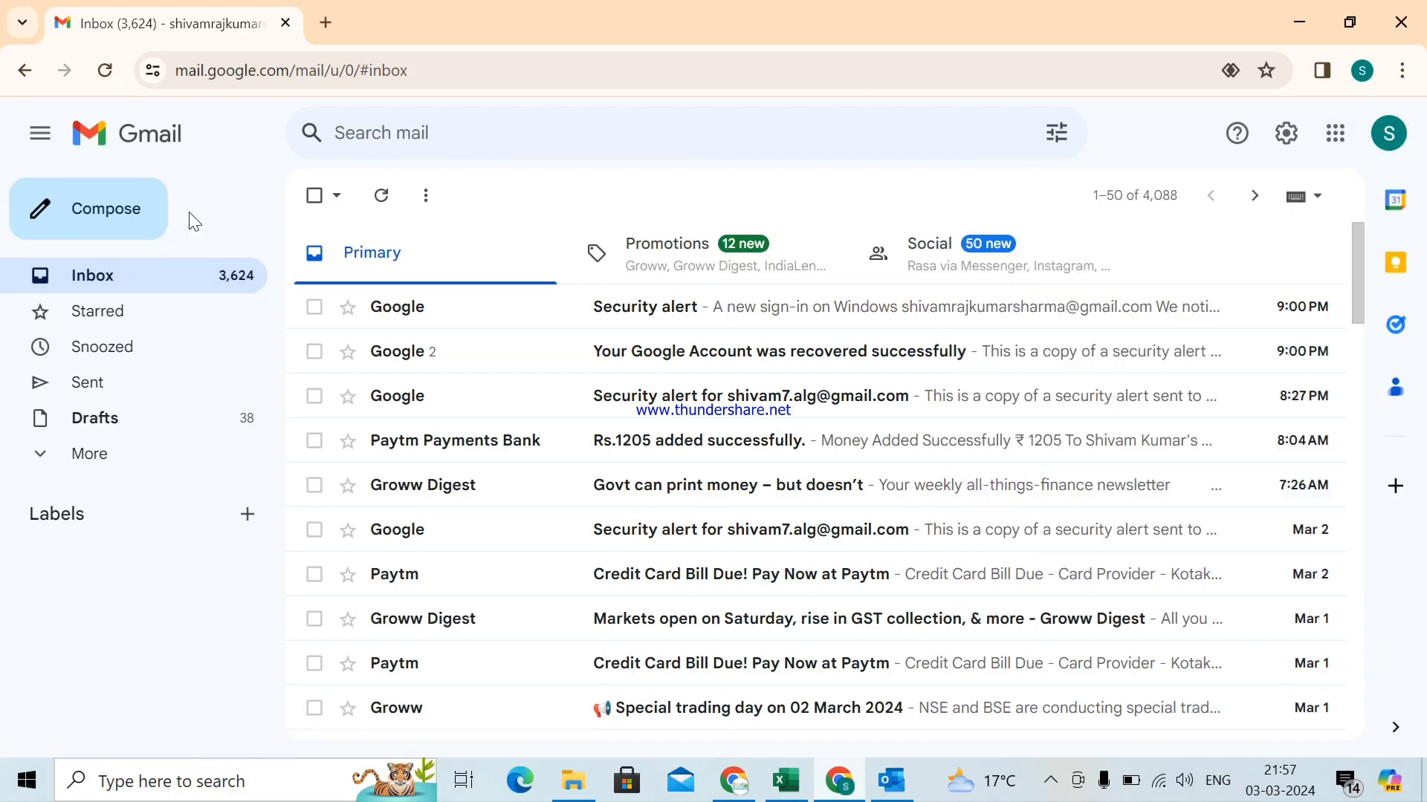
{"action": "left_click", "coordinate": [111, 213]}
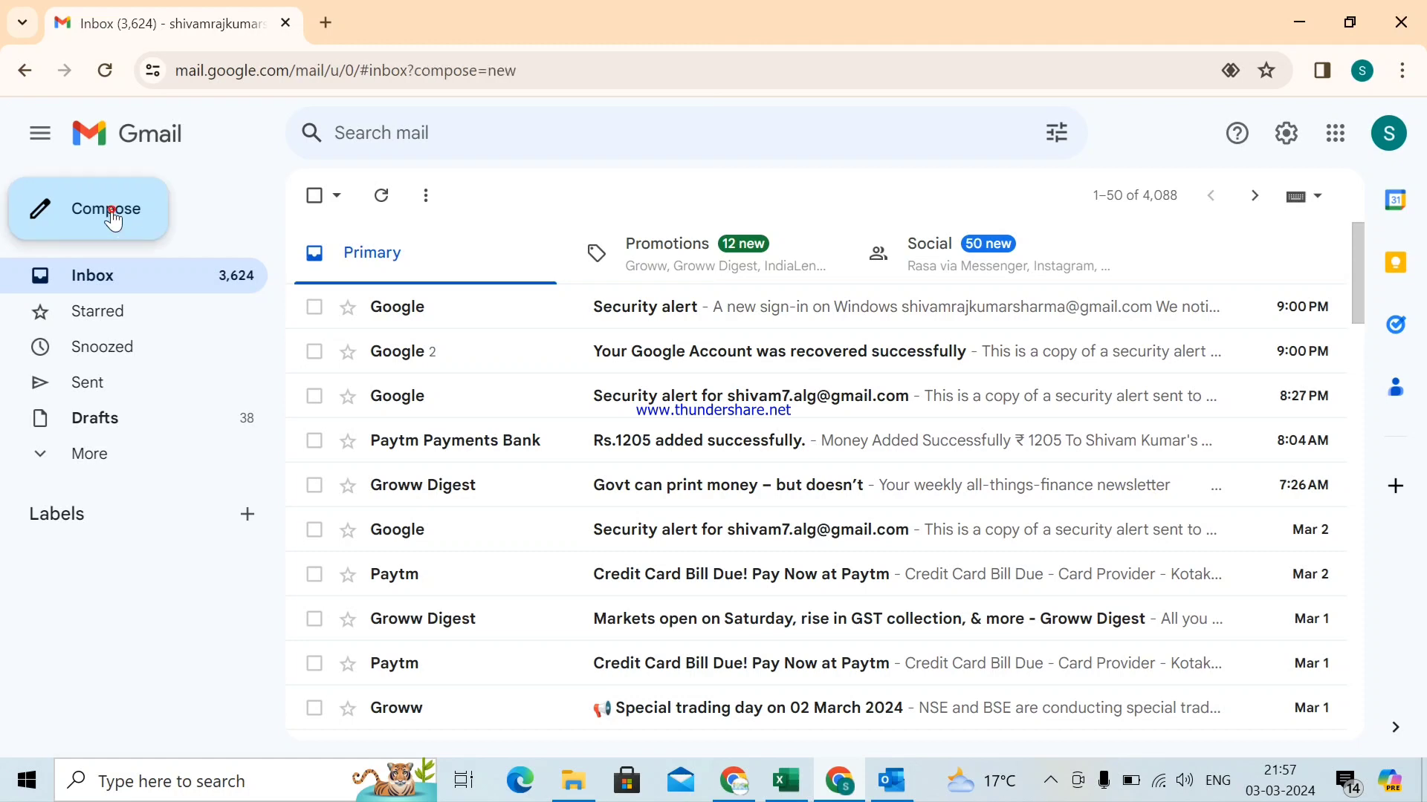
- Address the new Gmail message to the Outlook account, picked from the recipient suggestions
{"action": "left_click", "coordinate": [894, 781]}
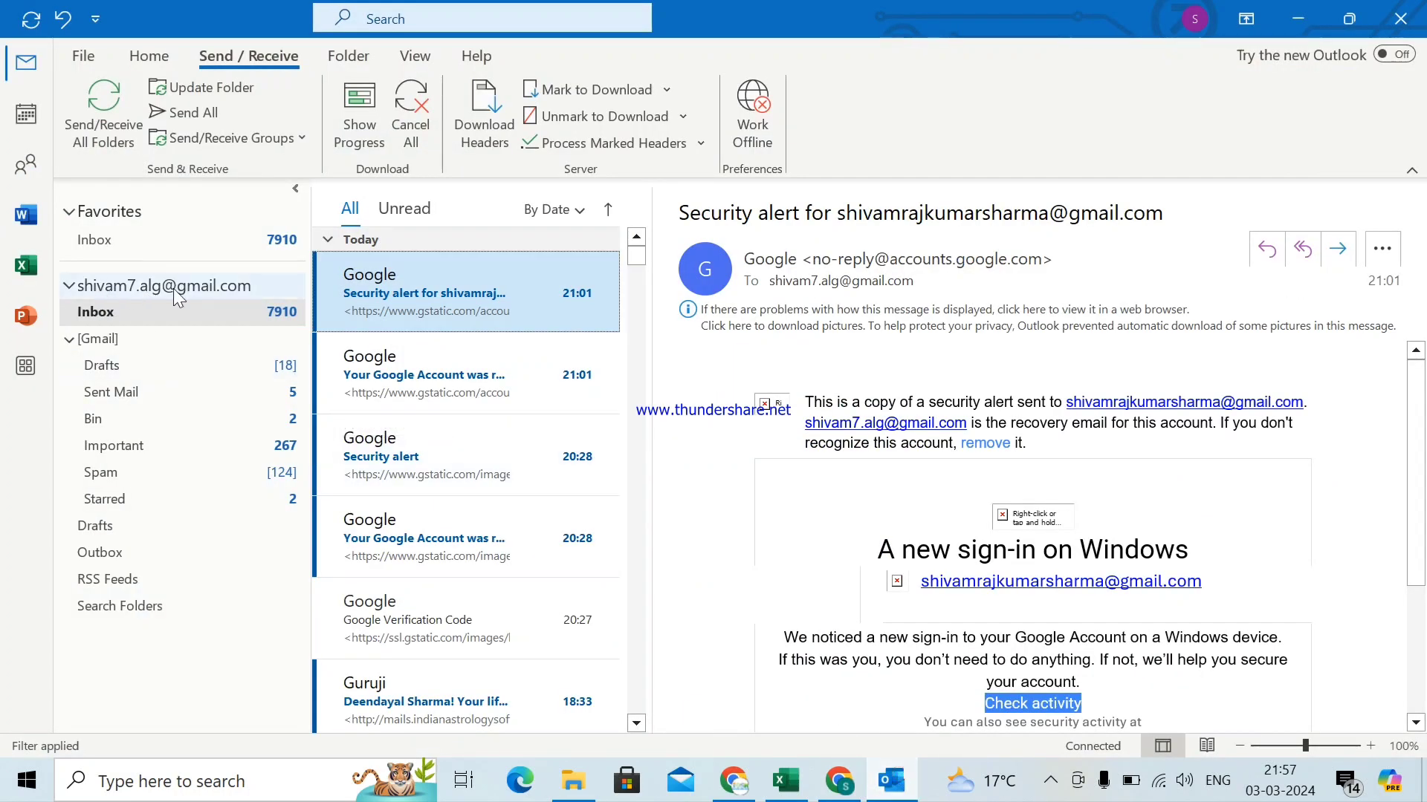
{"action": "left_click", "coordinate": [840, 781]}
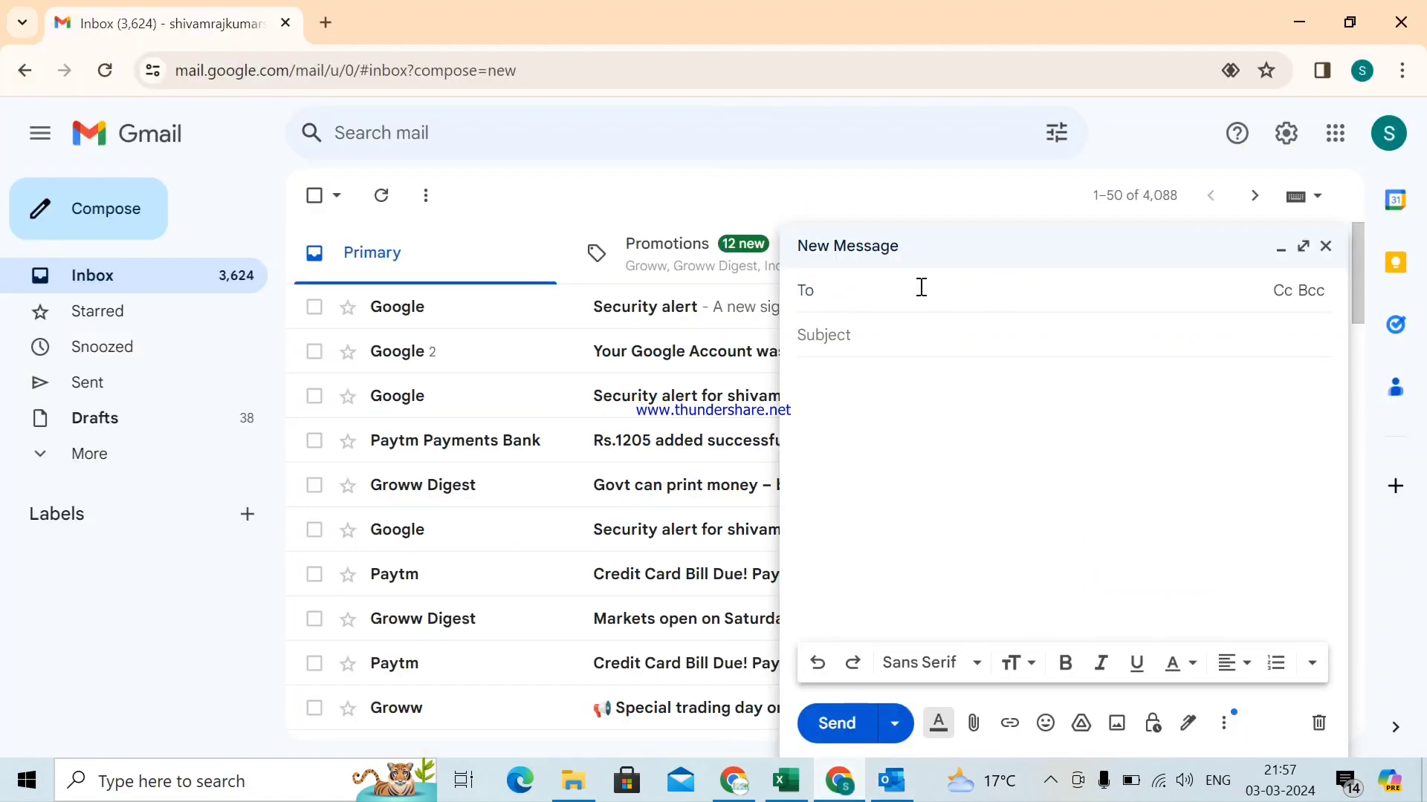
{"action": "type", "text": "shivam"}
{"action": "key", "text": "Return"}
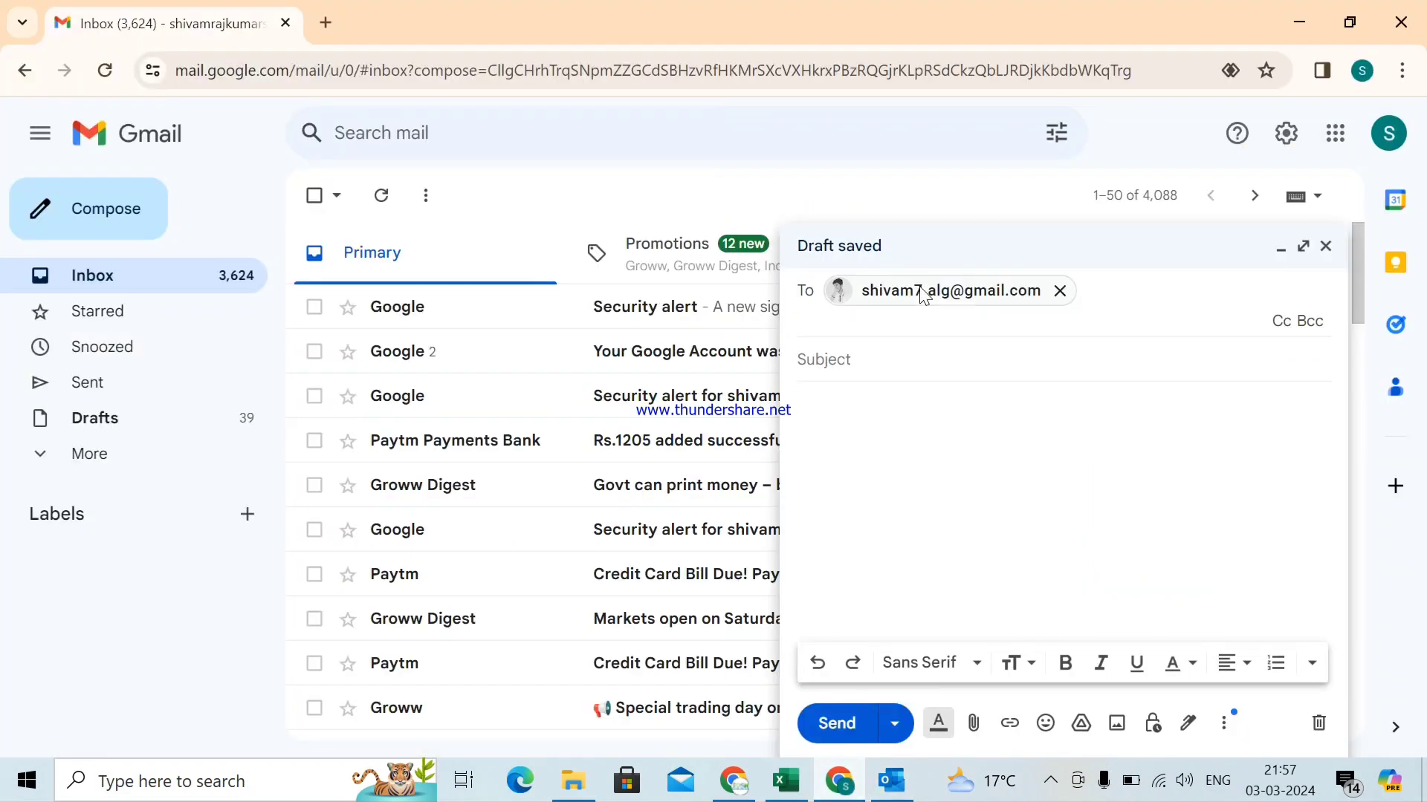
- Enter subject 'Auto forward Test - 1' and body 'Please watch this video without skip', then send
{"action": "mouse_move", "coordinate": [921, 286]}
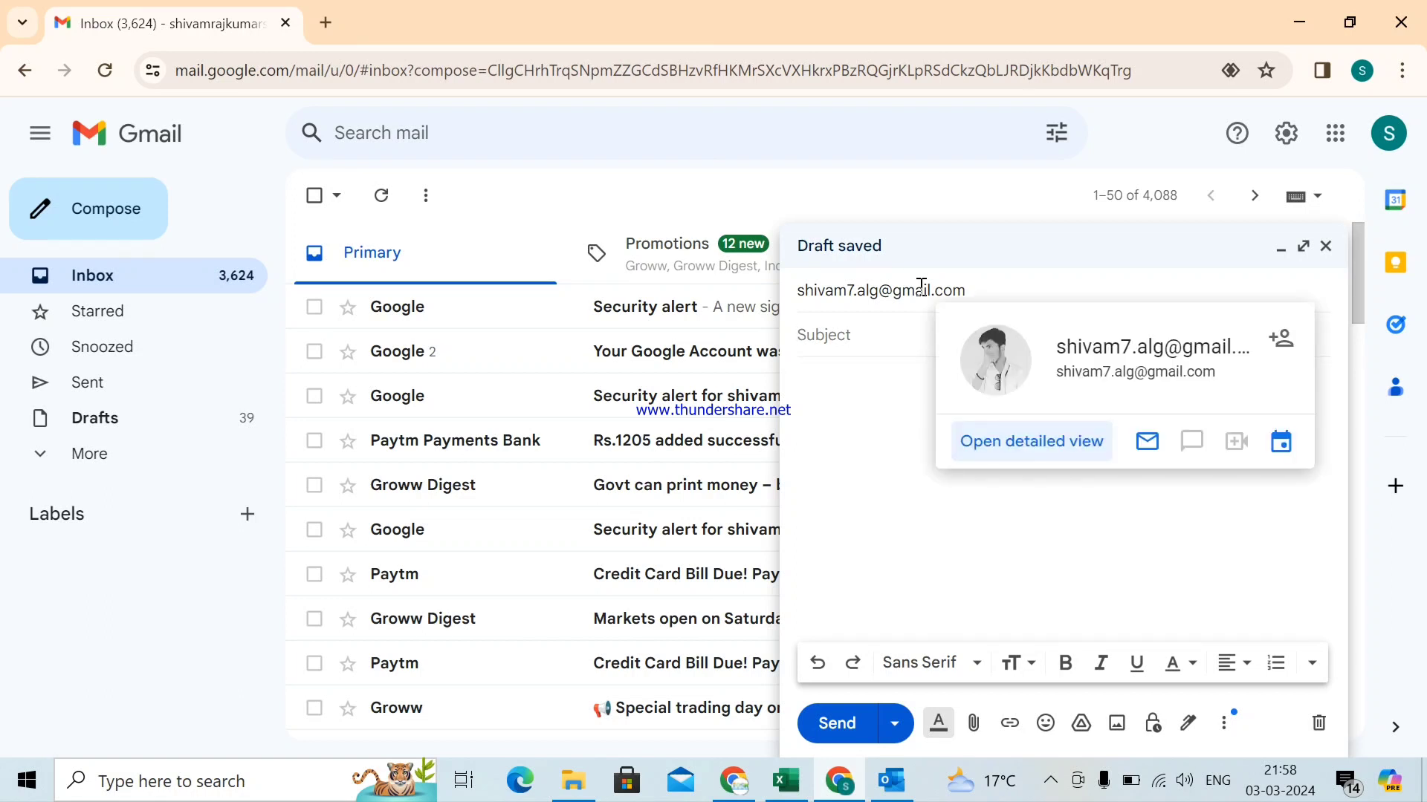
{"action": "type", "text": "Auto fo"}
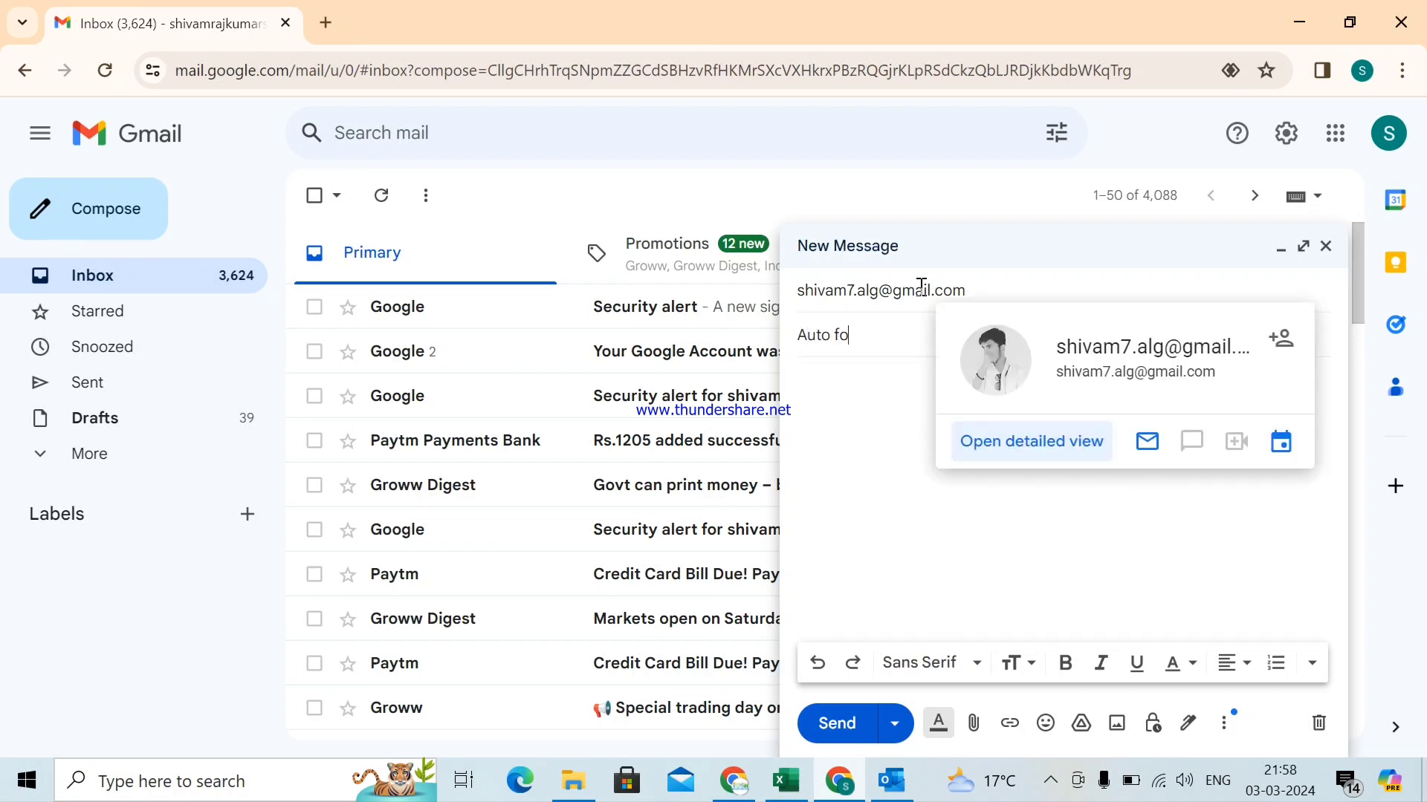
{"action": "type", "text": "rward Test - 1"}
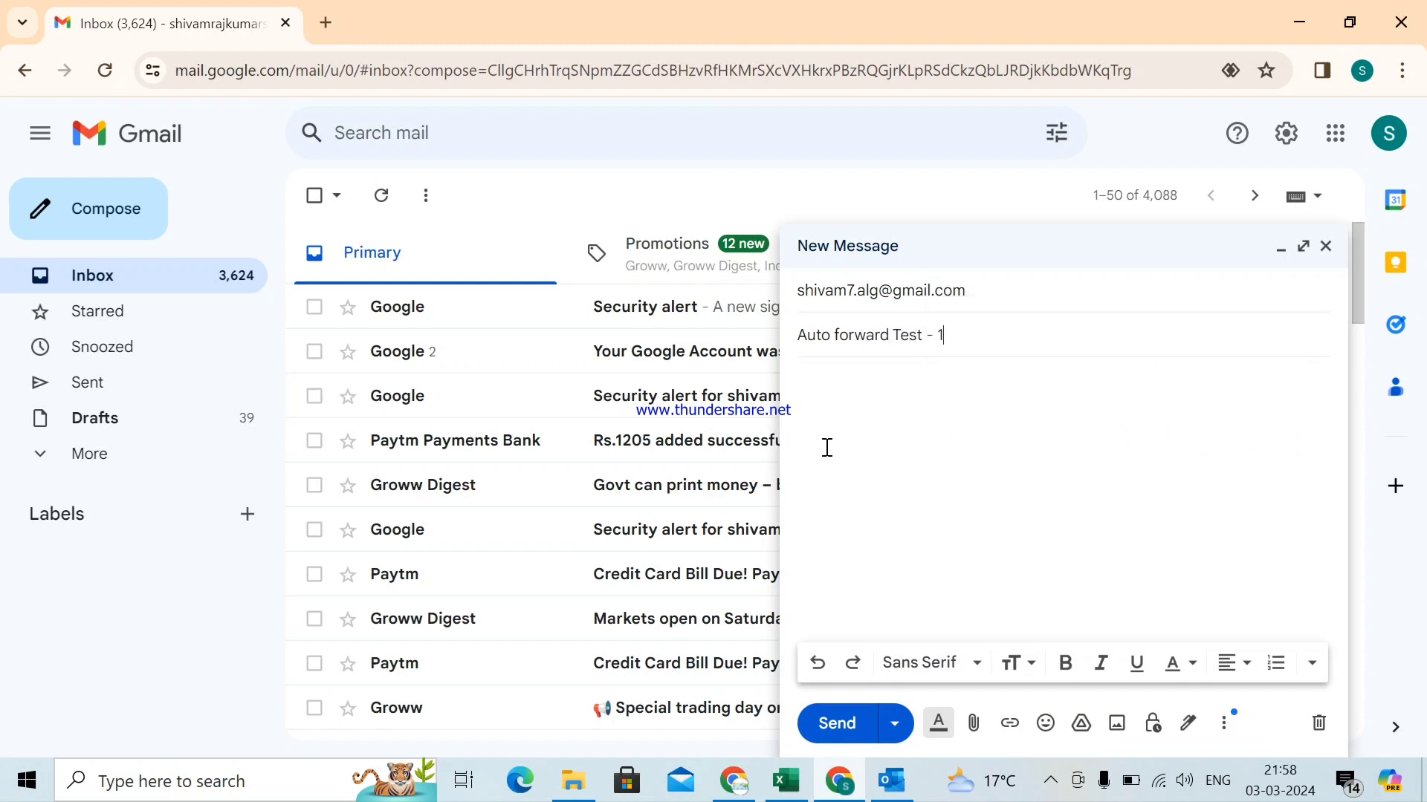
{"action": "left_click", "coordinate": [902, 443]}
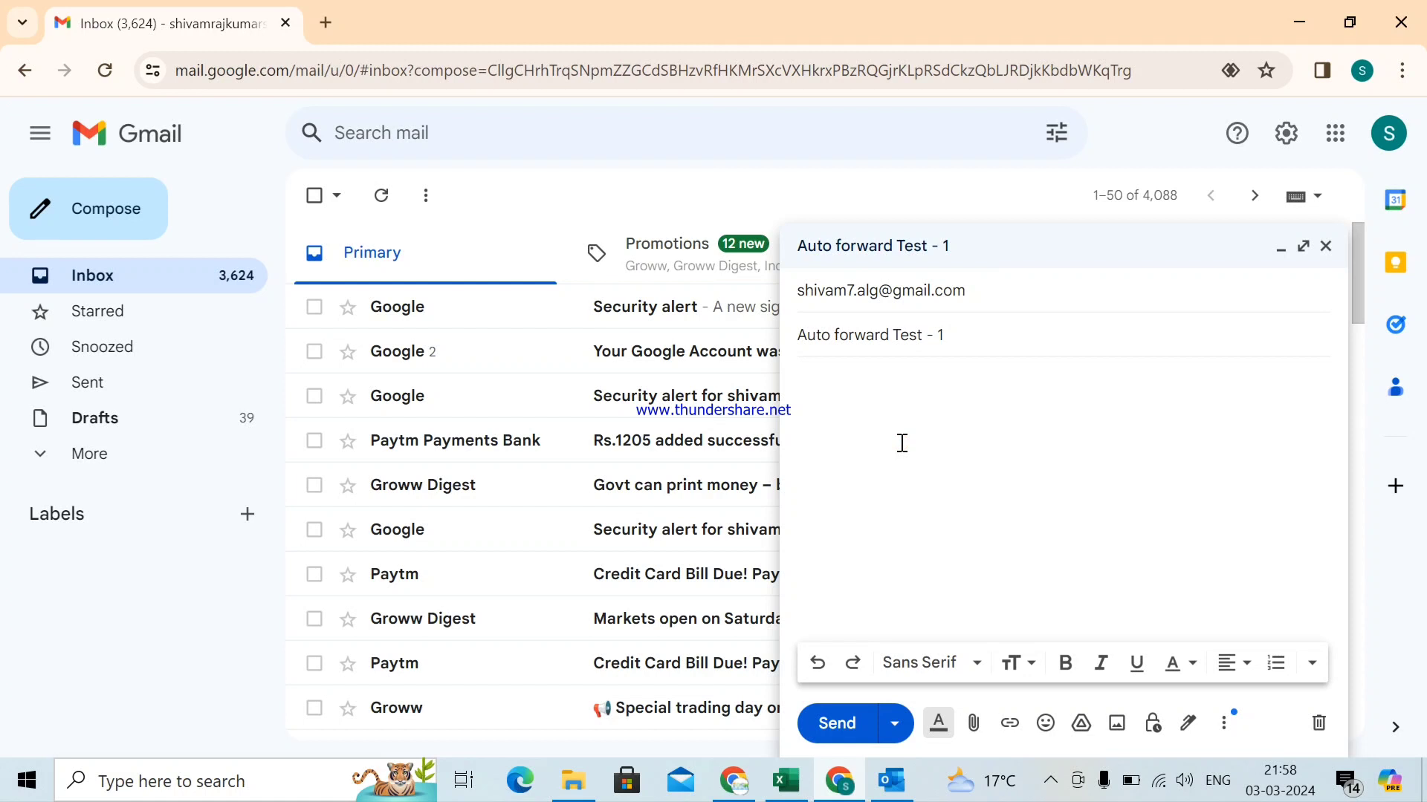
{"action": "type", "text": "Please watch this vid"}
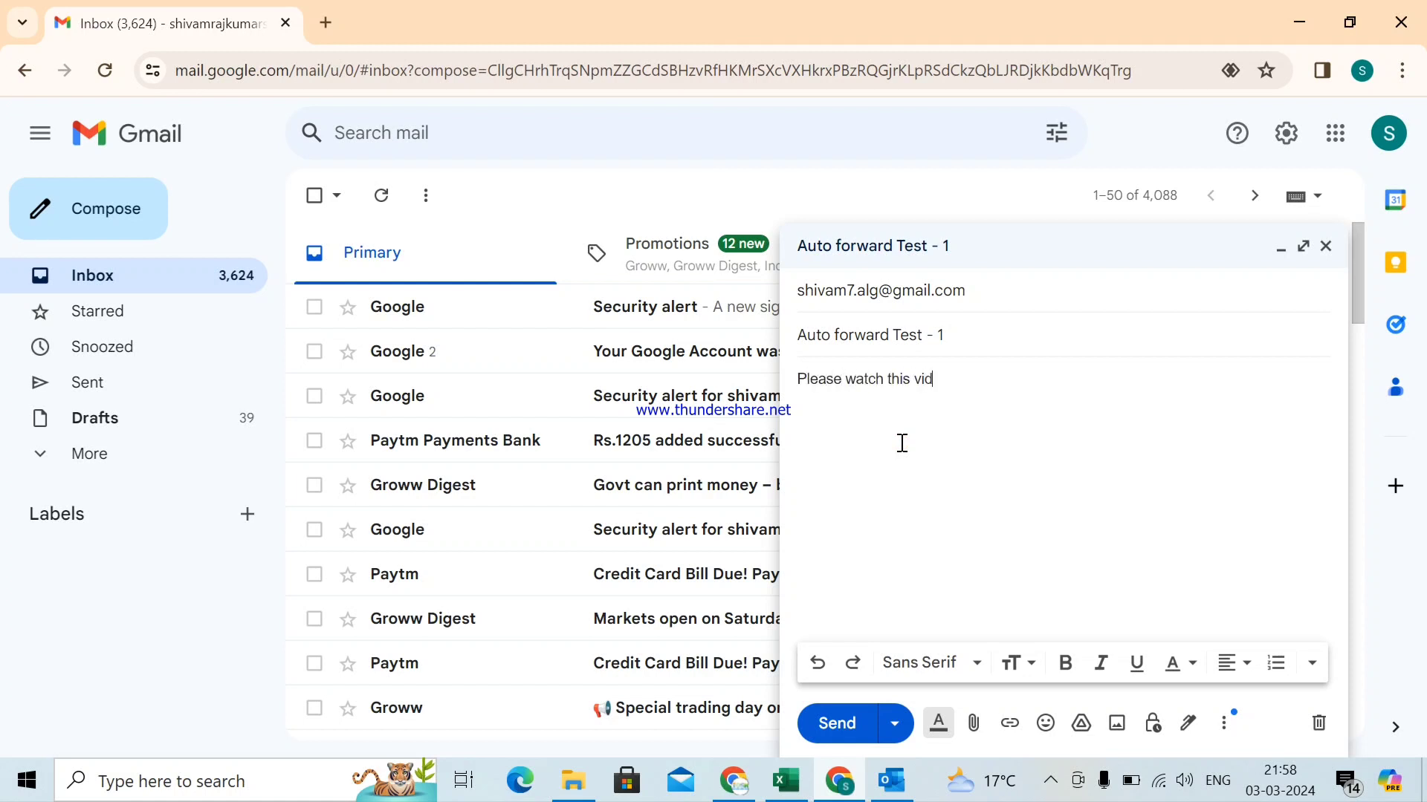
{"action": "type", "text": "eo without skp"}
{"action": "key", "text": "BackSpace"}
{"action": "type", "text": "ip"}
{"action": "left_click", "coordinate": [847, 722]}
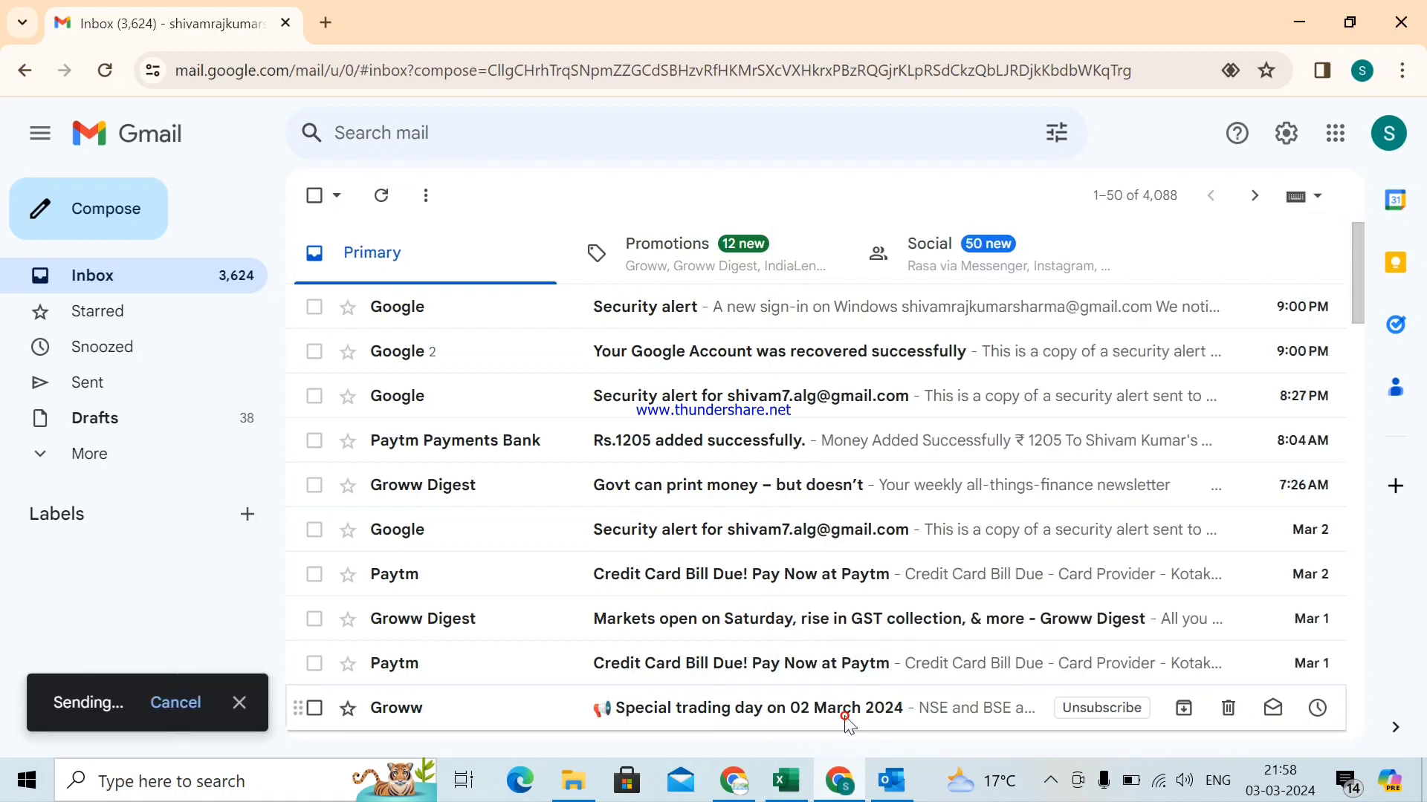
- Run Send/Receive All Folders in Outlook and open the arrived 'Auto forward Test - 1' email
{"action": "left_click", "coordinate": [889, 789]}
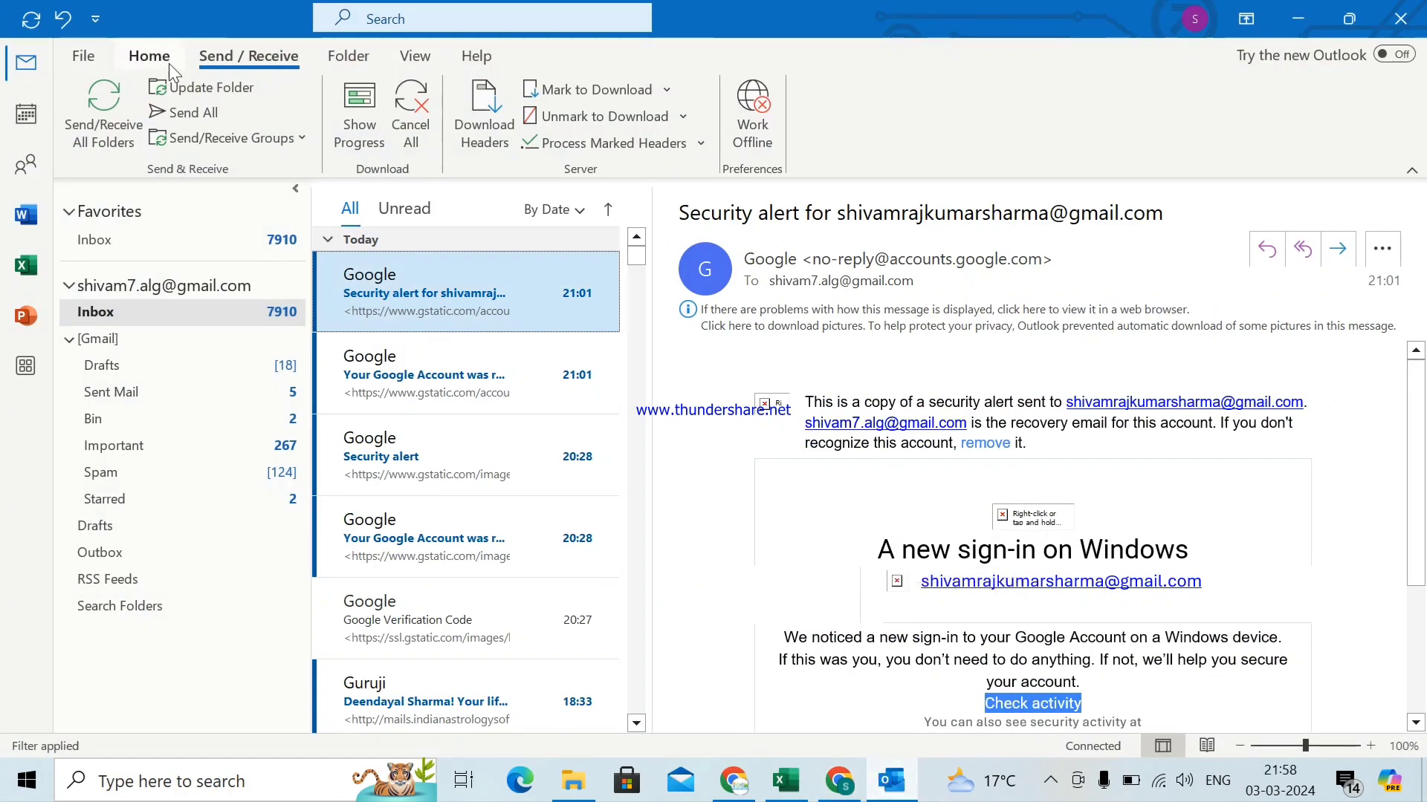
{"action": "left_click", "coordinate": [87, 110]}
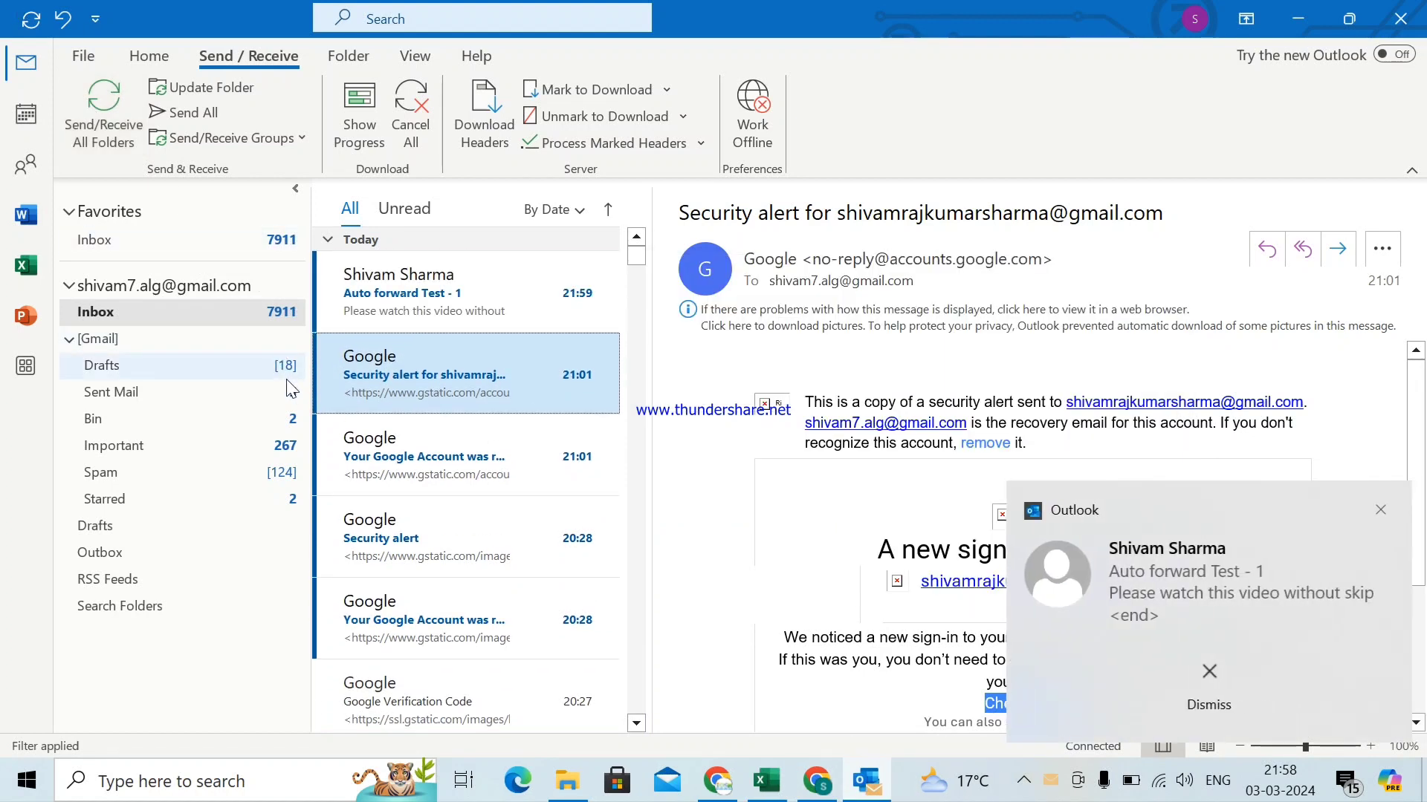
{"action": "left_click", "coordinate": [424, 296]}
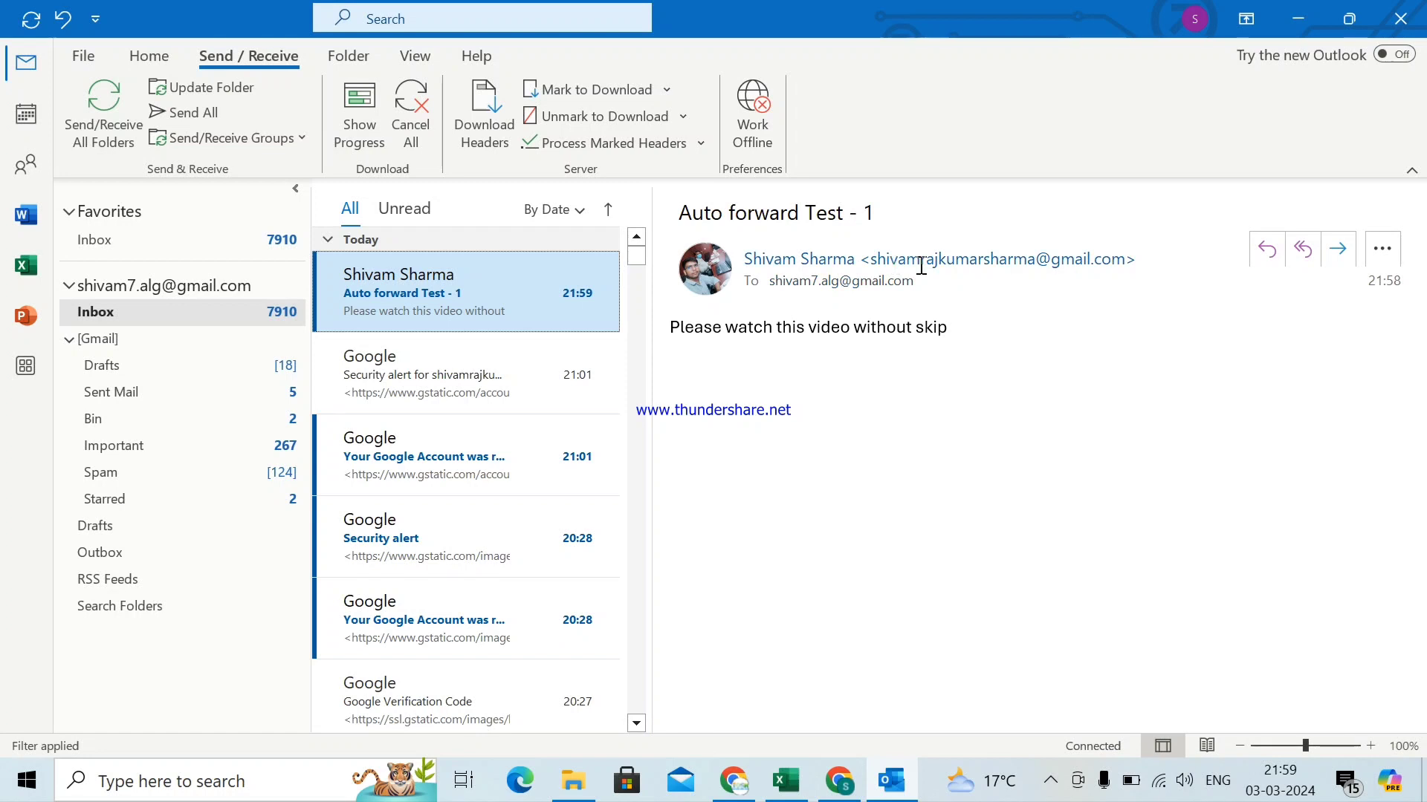
{"action": "mouse_move", "coordinate": [960, 266]}
{"action": "mouse_move", "coordinate": [846, 294]}
{"action": "left_click", "coordinate": [735, 790]}
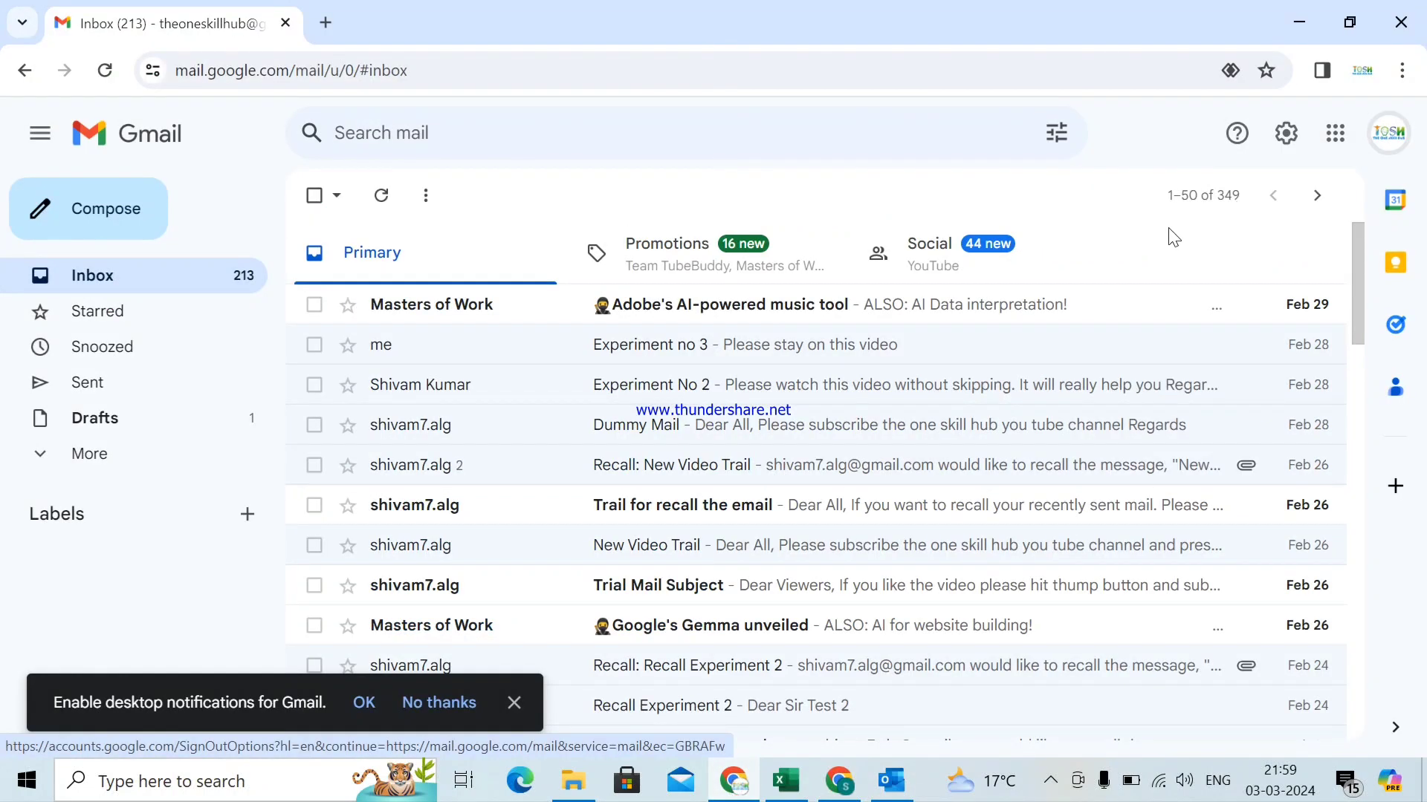
{"action": "left_click", "coordinate": [895, 788]}
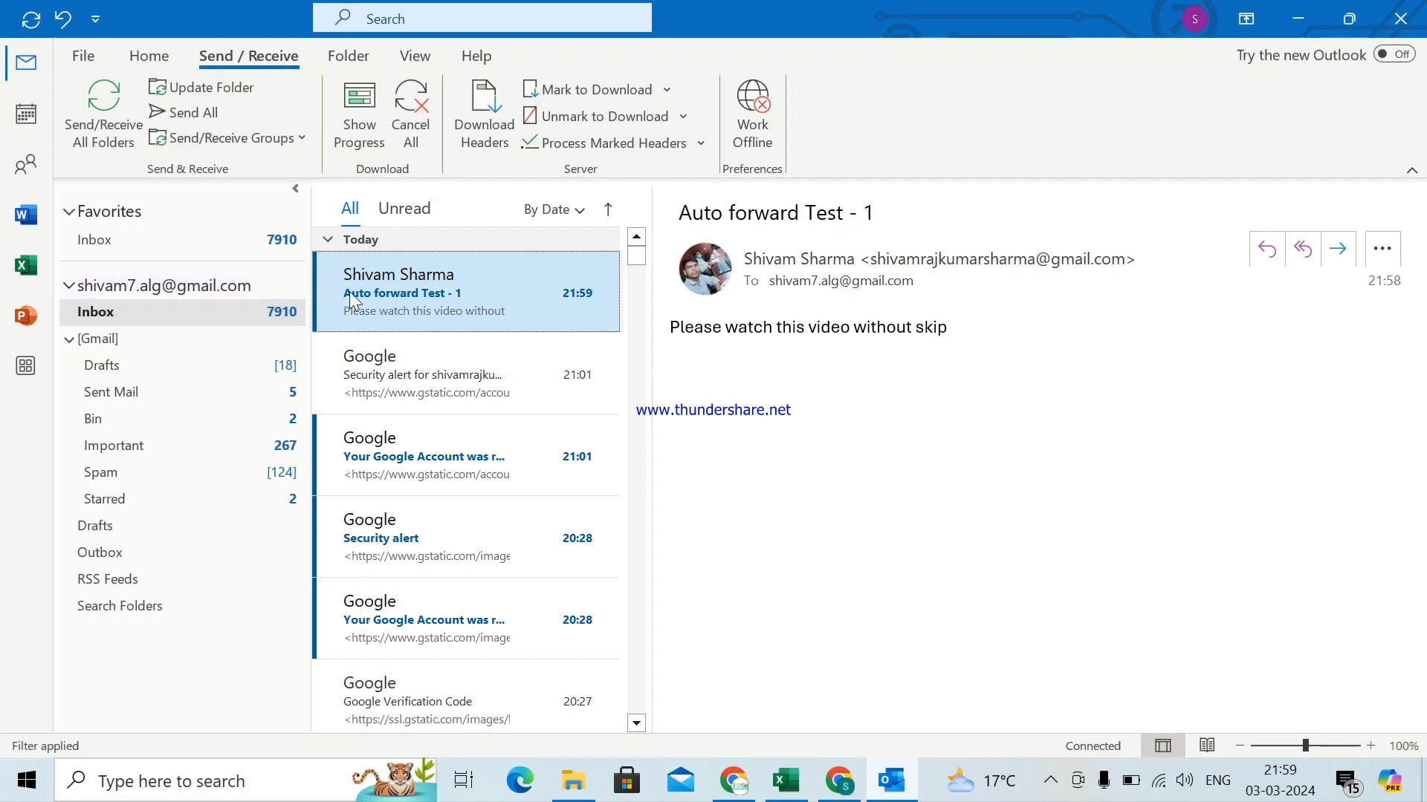
- Open 'Auto forward Test - 1' in its own window, reposition it, and show the Rules options
{"action": "double_click", "coordinate": [385, 292]}
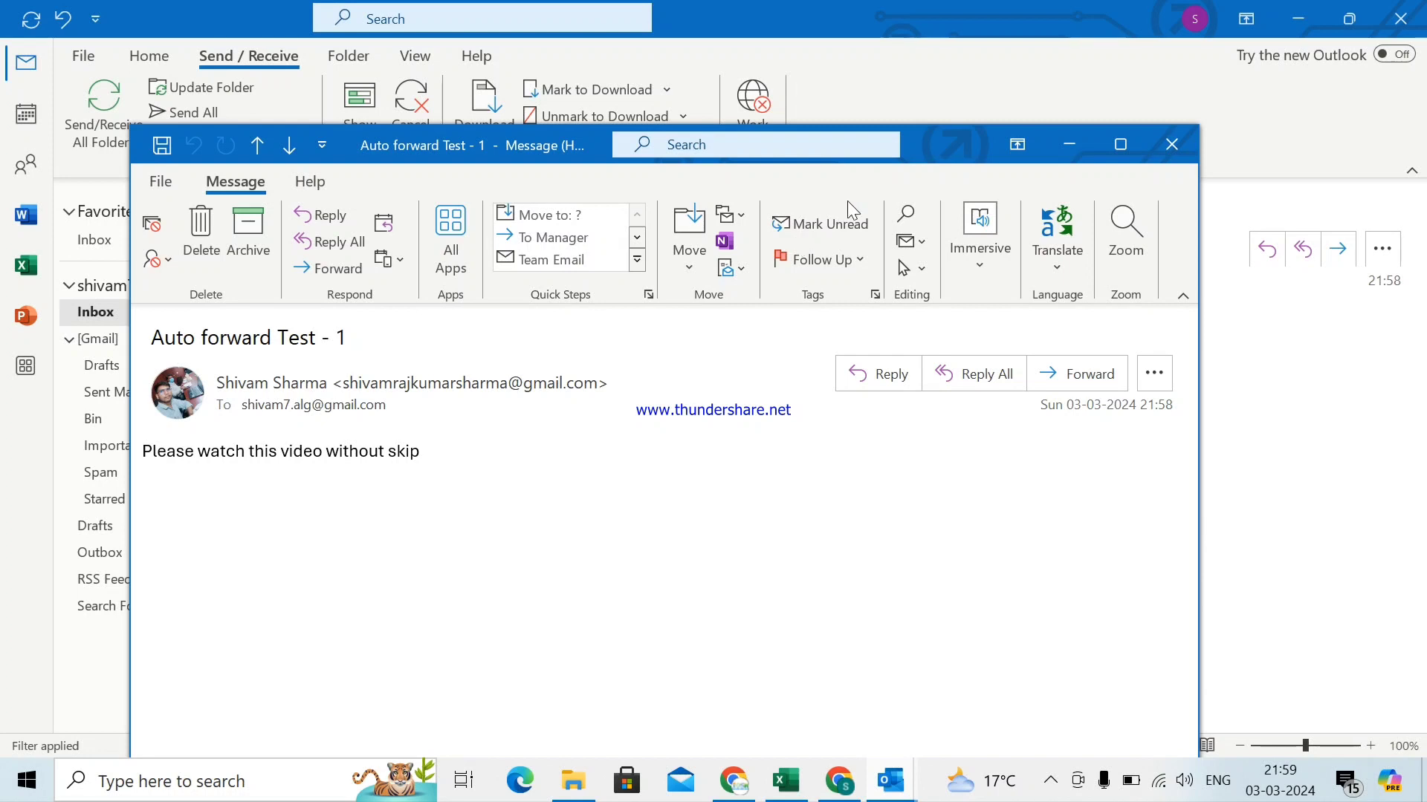
{"action": "left_click_drag", "start_coordinate": [957, 133], "coordinate": [1088, 64]}
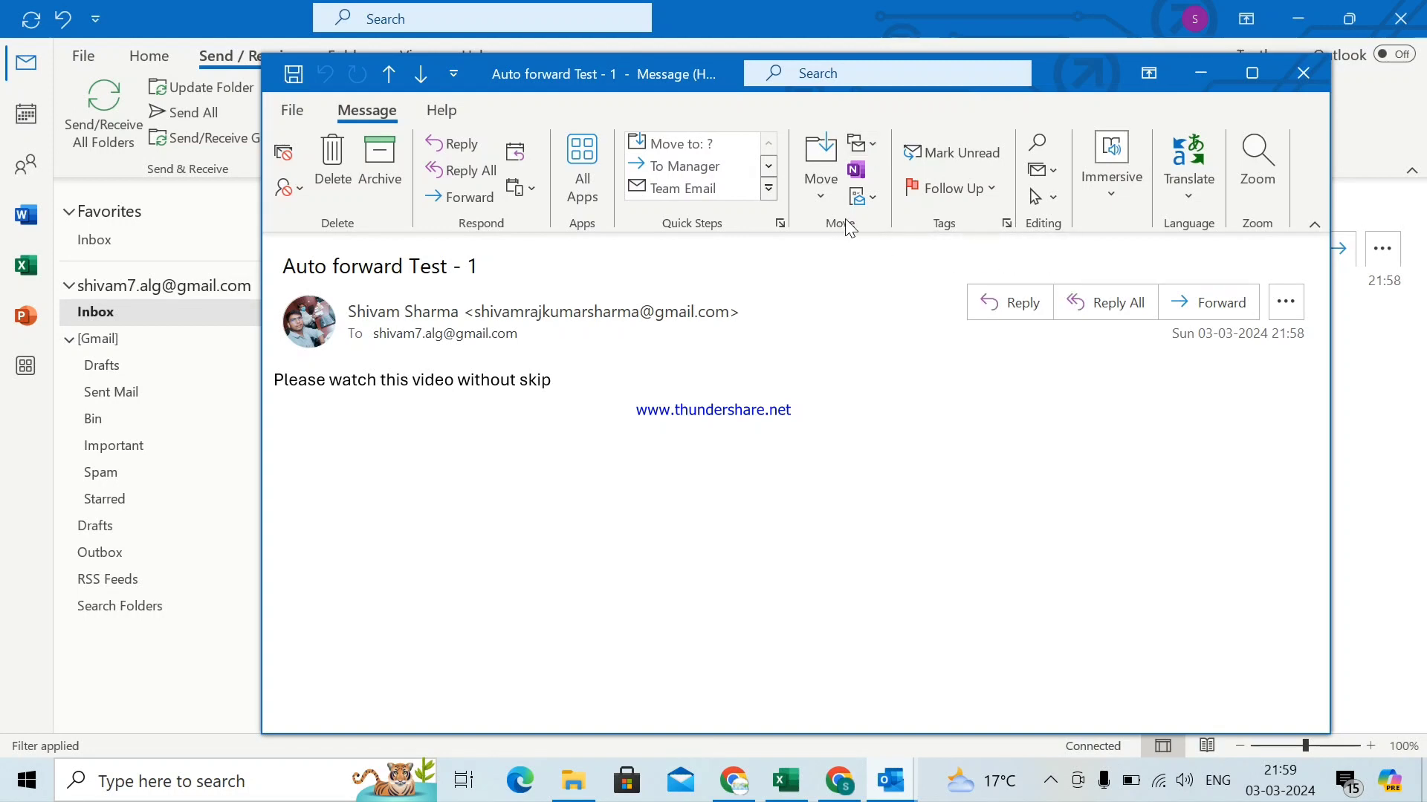
{"action": "left_click", "coordinate": [862, 147]}
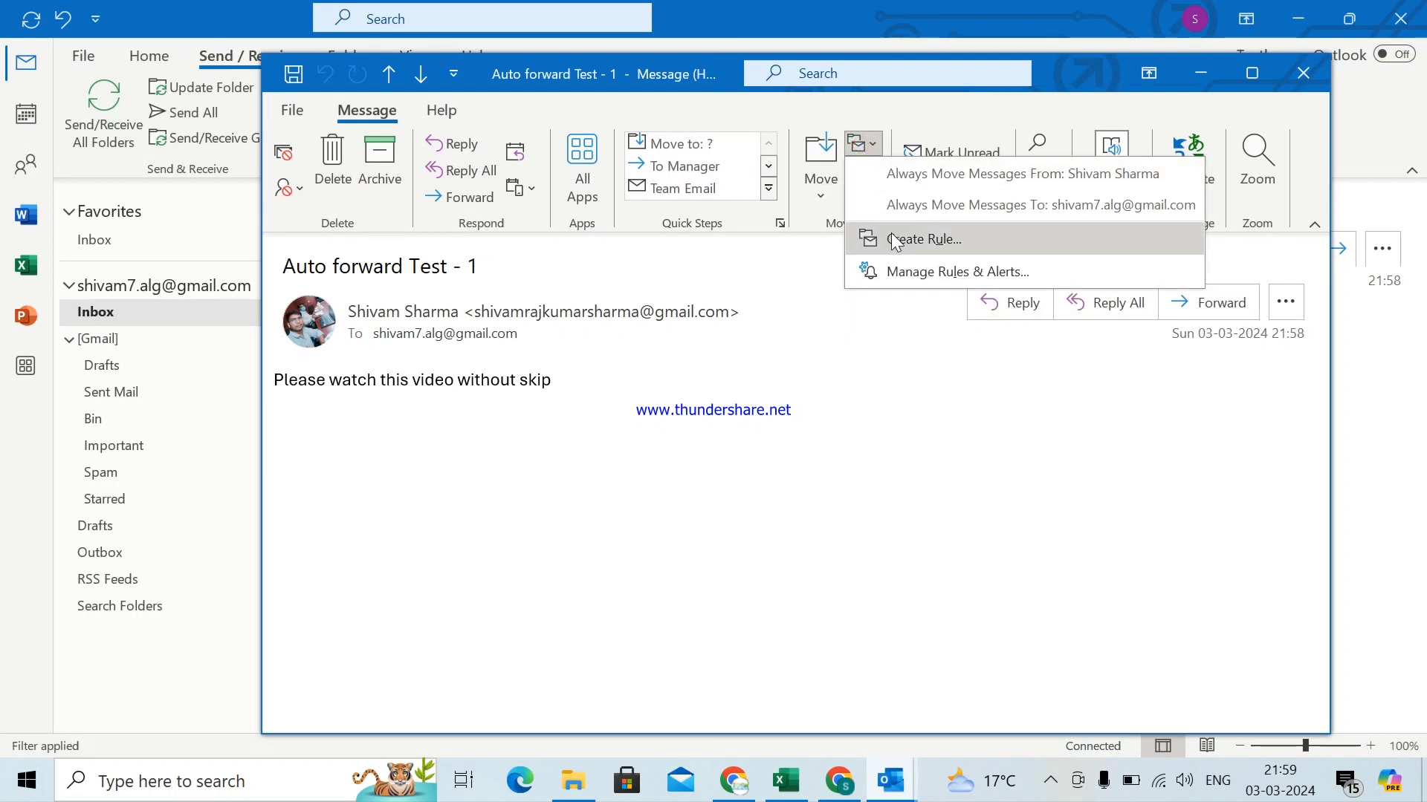
- Create a rule matching this message's sender with the subject condition cleared, then open Advanced Options
{"action": "left_click", "coordinate": [933, 239]}
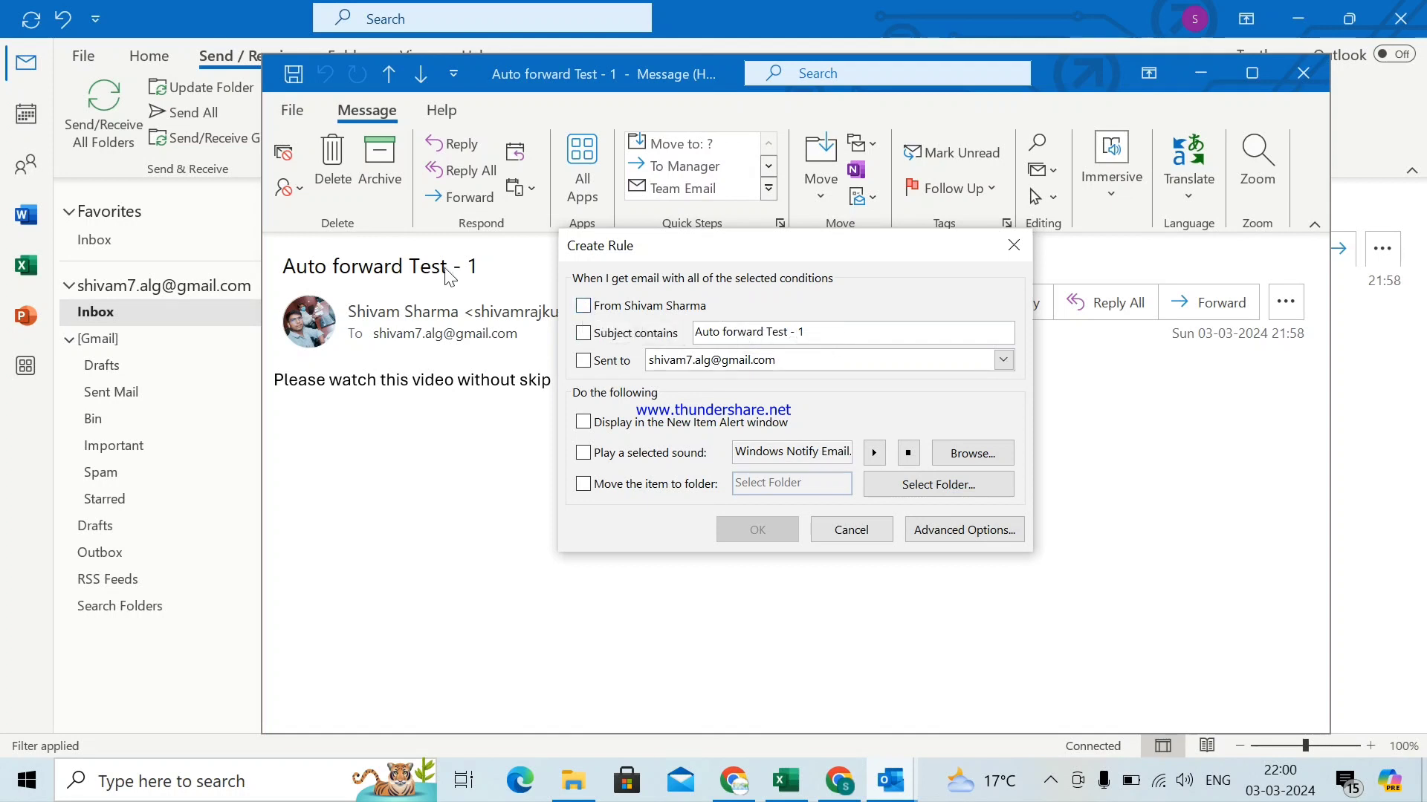
{"action": "left_click_drag", "start_coordinate": [691, 251], "coordinate": [773, 389]}
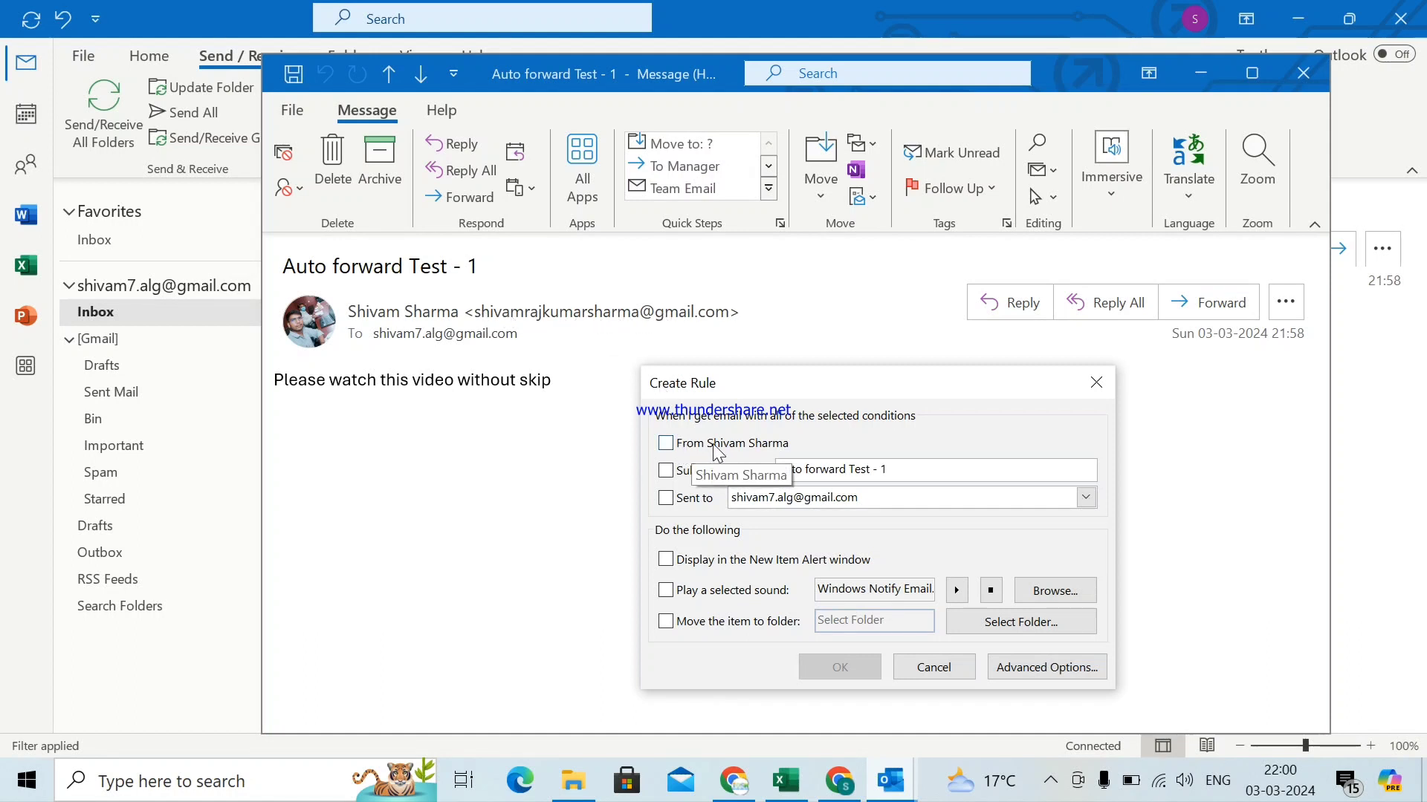
{"action": "left_click", "coordinate": [665, 446]}
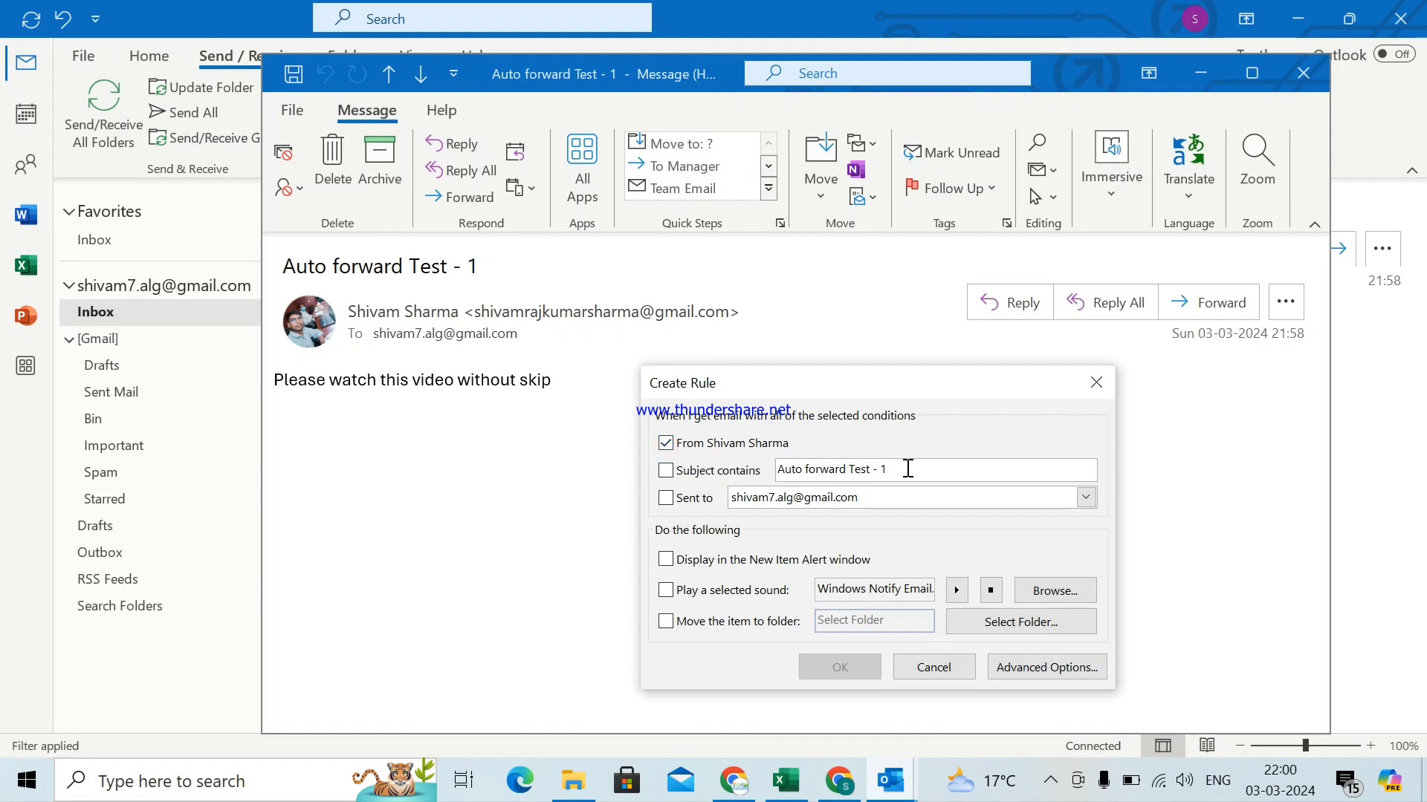
{"action": "left_click_drag", "start_coordinate": [908, 469], "coordinate": [589, 470]}
{"action": "key", "text": "BackSpace"}
{"action": "left_click", "coordinate": [864, 493]}
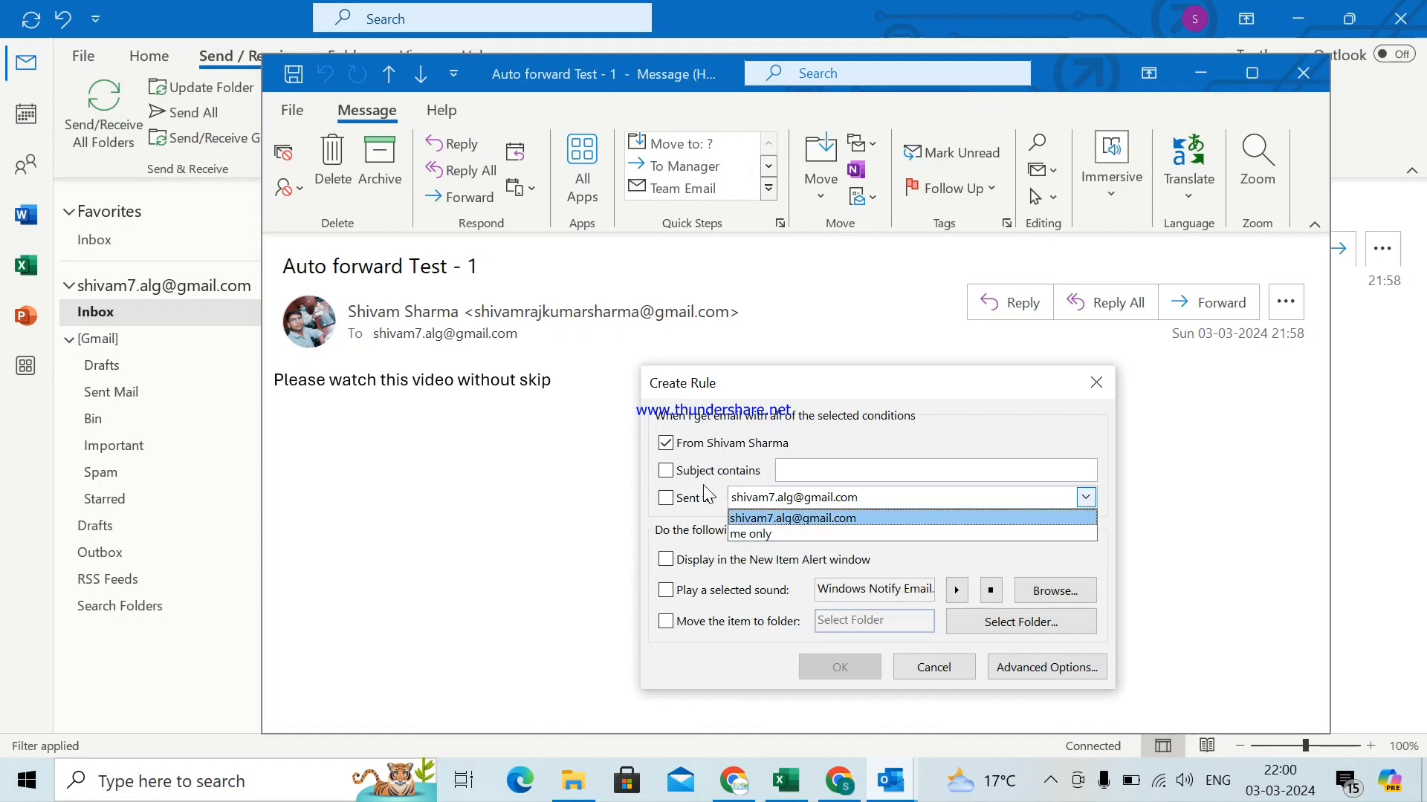
{"action": "left_click", "coordinate": [912, 432]}
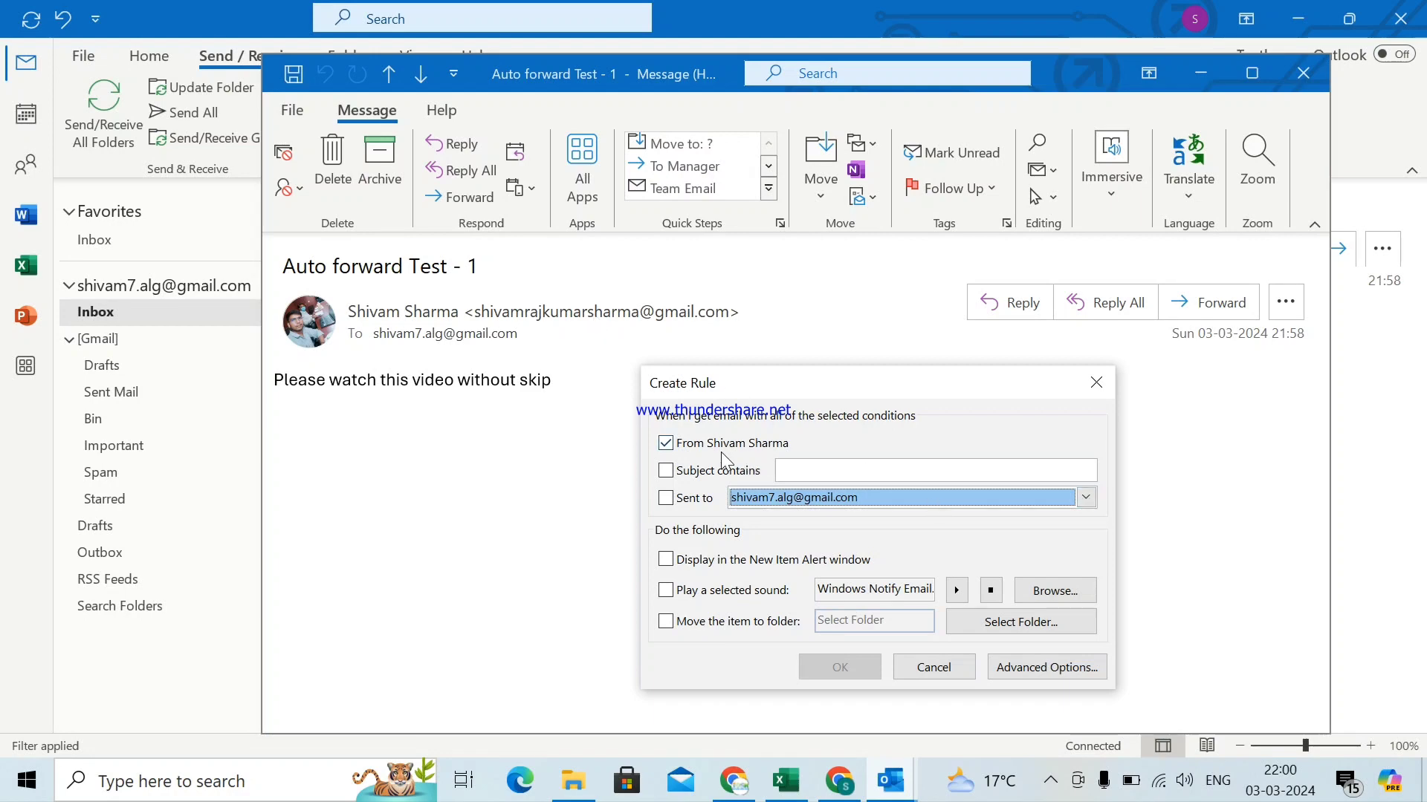
{"action": "left_click", "coordinate": [1046, 668]}
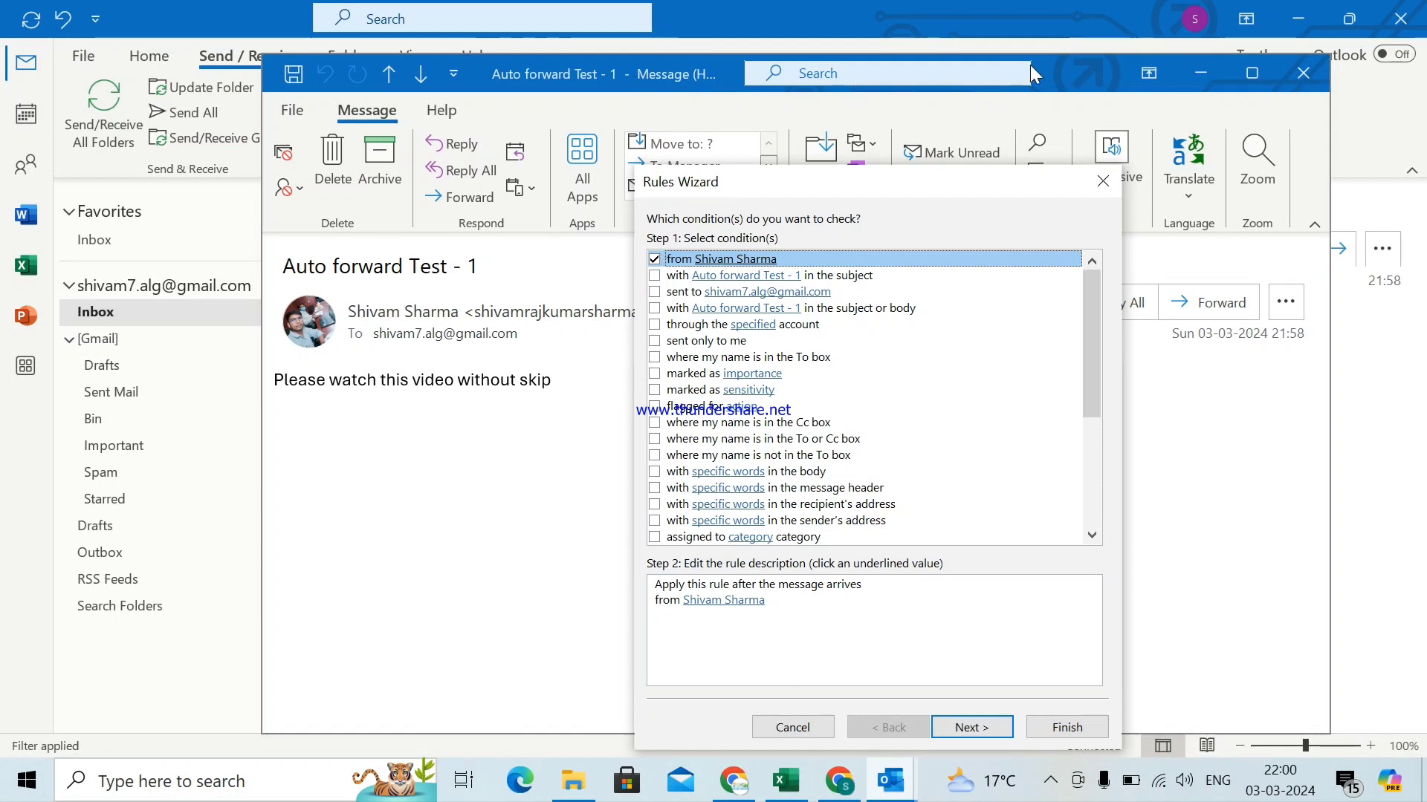
- Keep the 'from <sender>' condition in the Rules Wizard and advance to the actions page
{"action": "left_click", "coordinate": [1077, 78]}
{"action": "left_click", "coordinate": [1044, 184]}
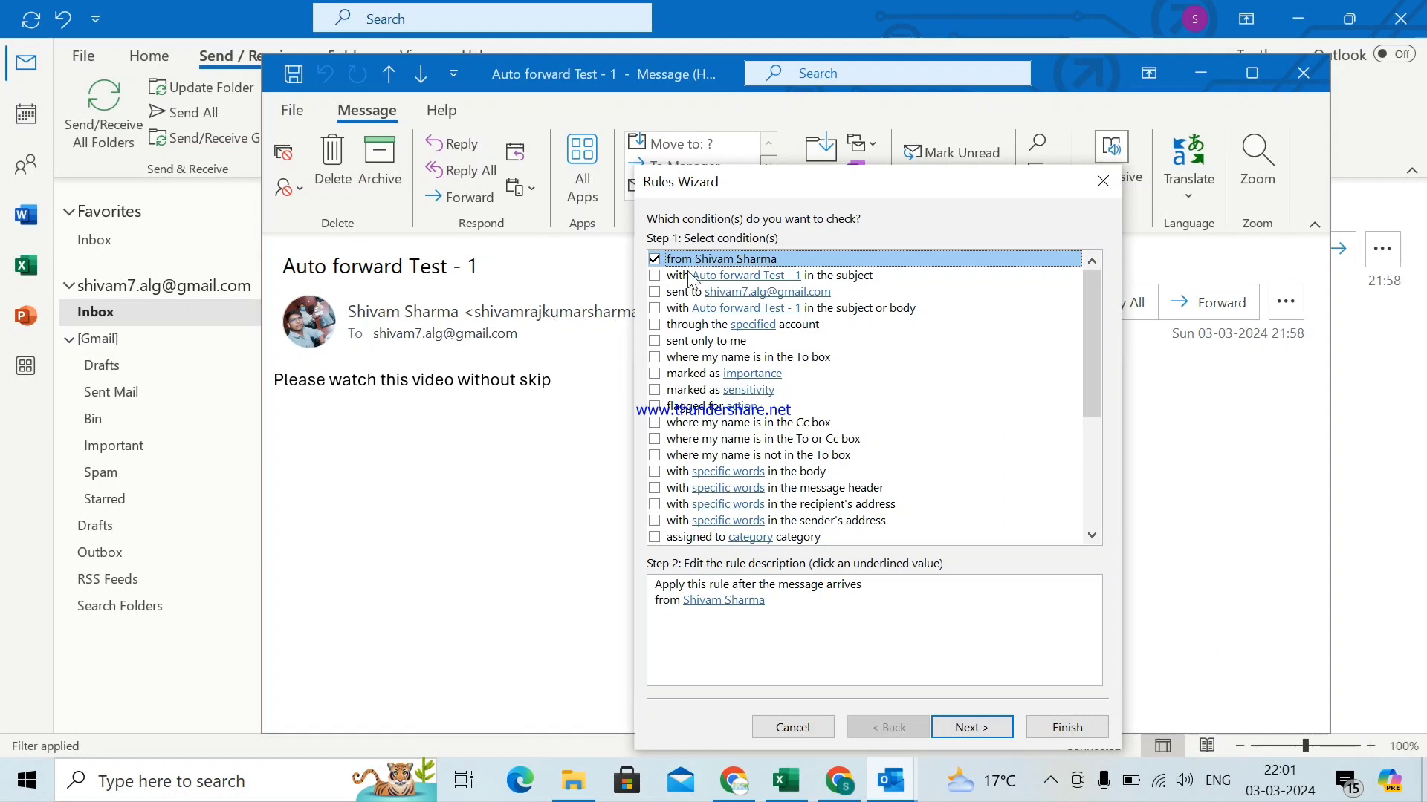
{"action": "left_click", "coordinate": [709, 613]}
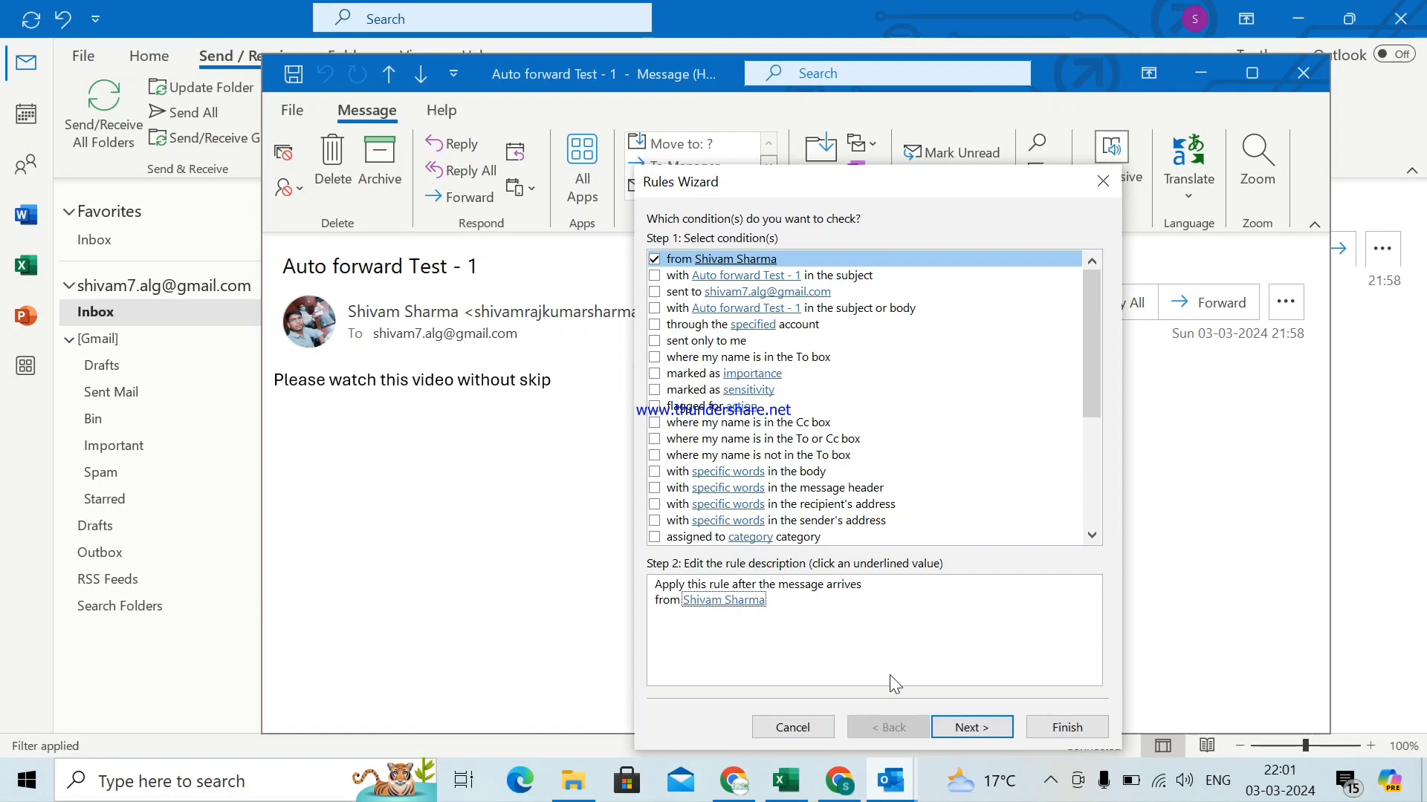
{"action": "left_click", "coordinate": [991, 726]}
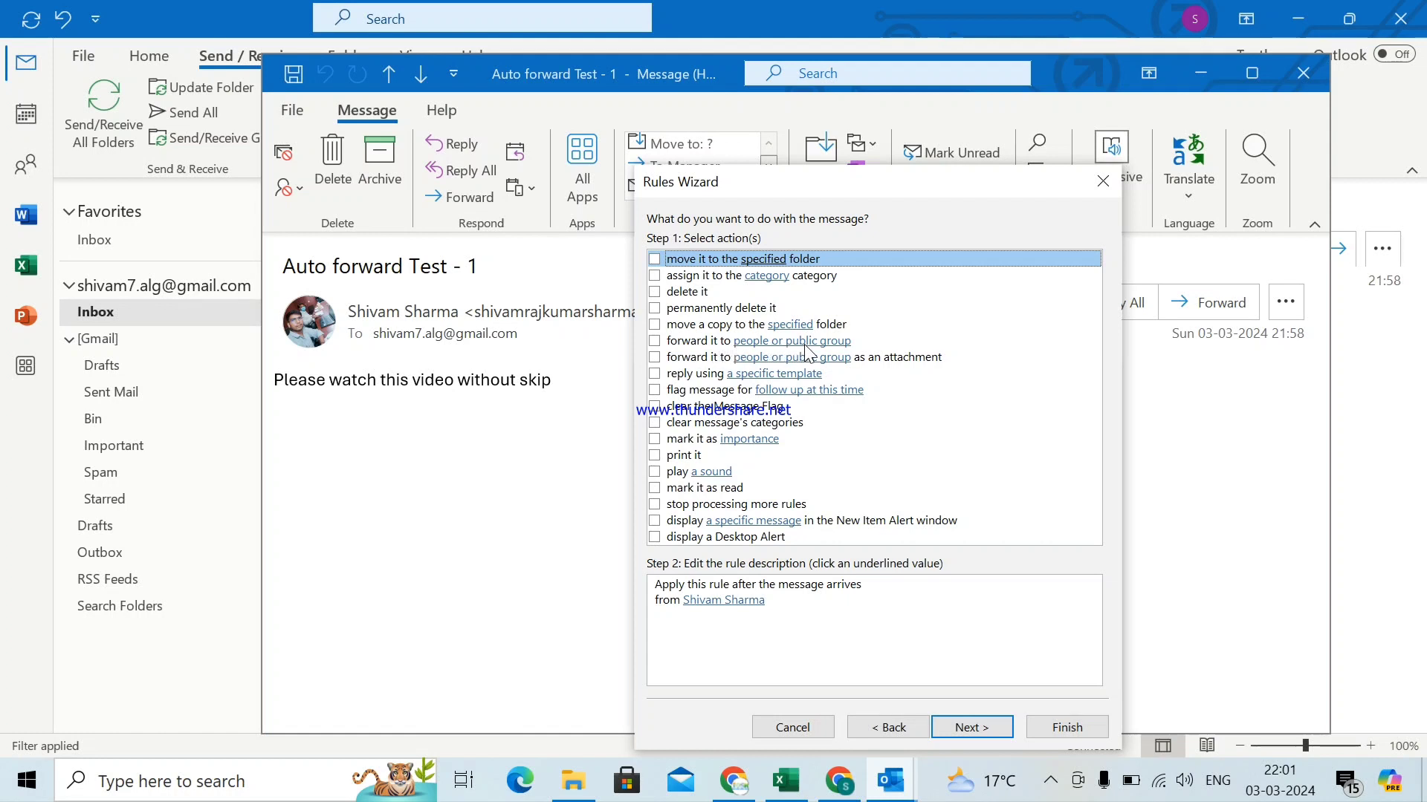
- Add a 'forward it to people or public group' action with the other Gmail address as recipient
{"action": "left_click", "coordinate": [655, 343]}
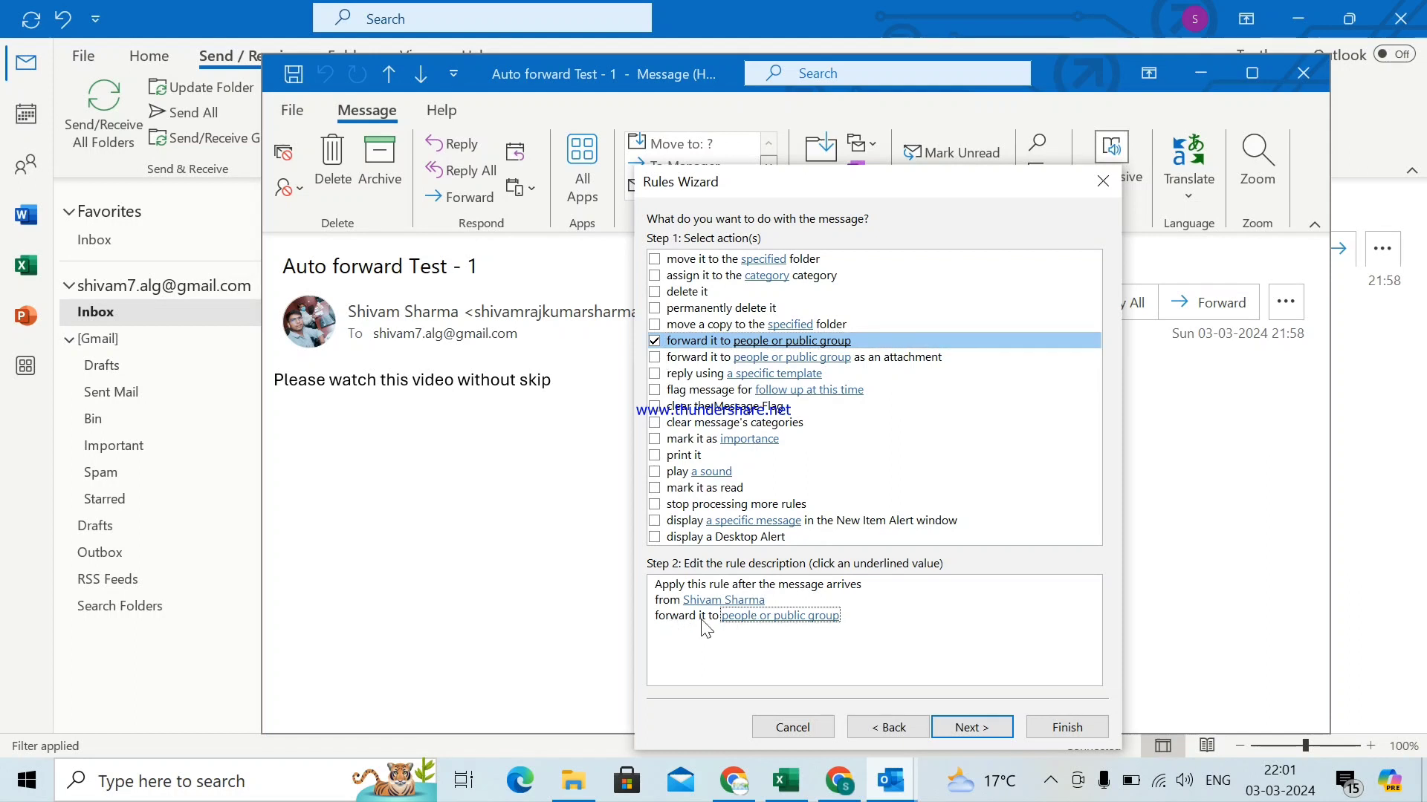
{"action": "left_click", "coordinate": [786, 616]}
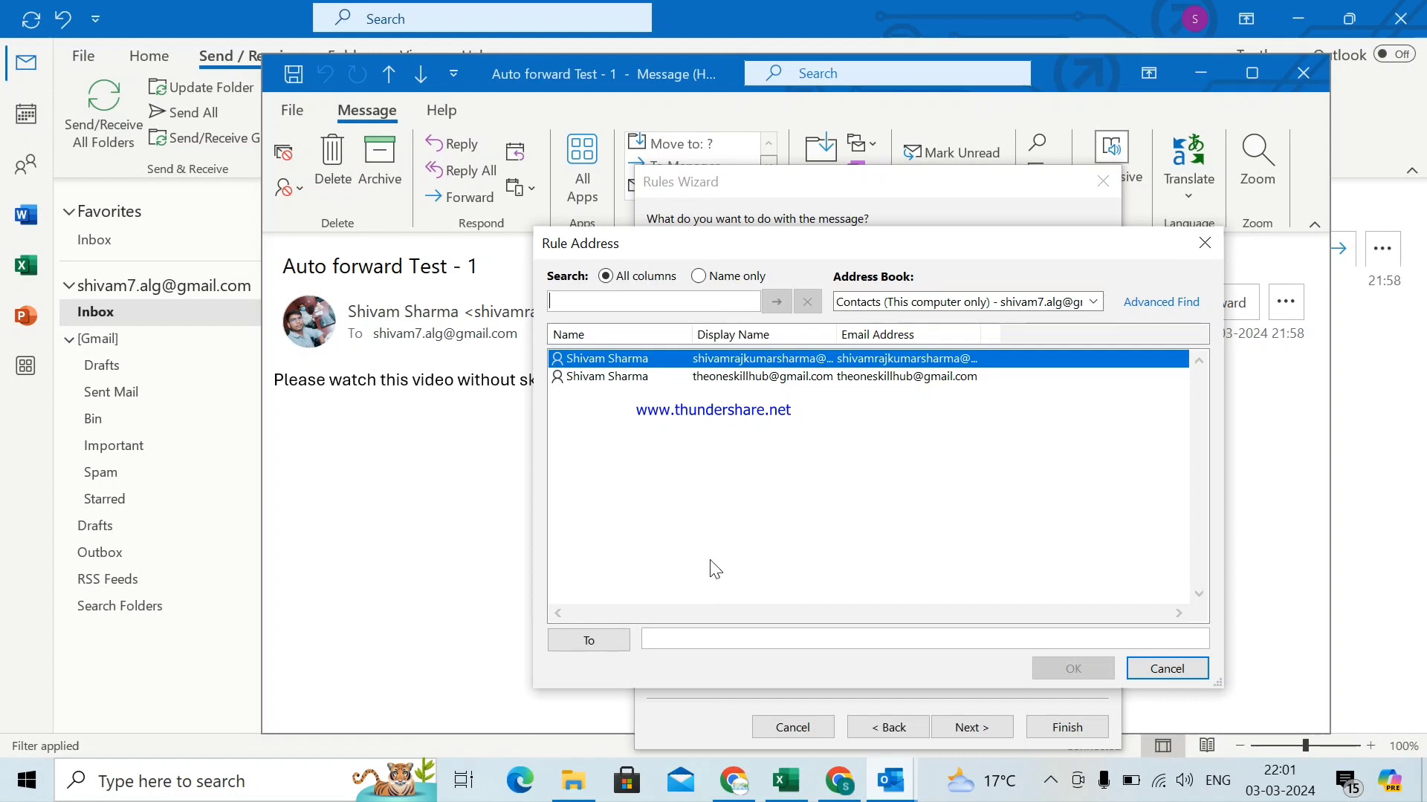
{"action": "left_click", "coordinate": [691, 639]}
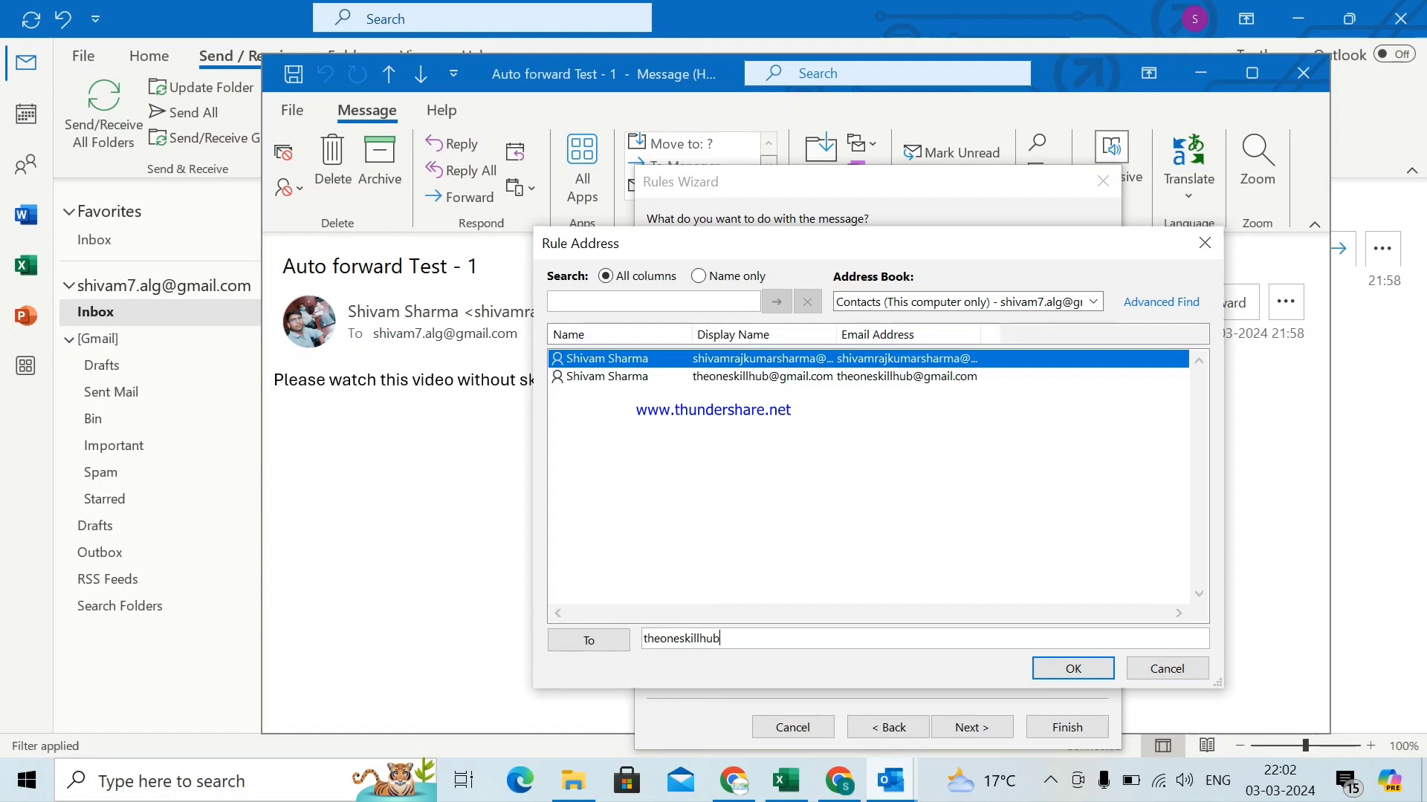
{"action": "left_click", "coordinate": [1073, 673]}
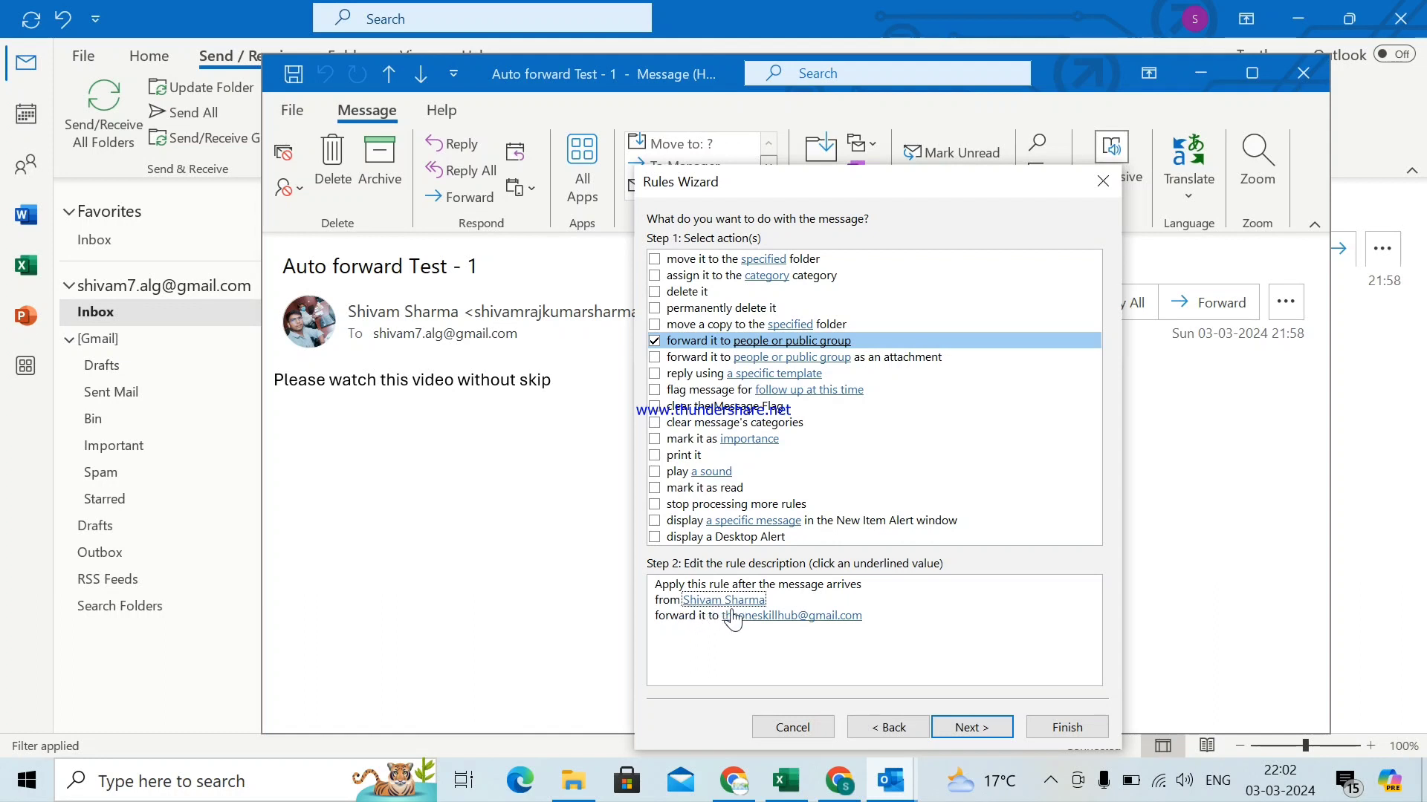
{"action": "key", "text": "Tab"}
- Finish the forwarding rule with no exceptions and close the test message window
{"action": "left_click", "coordinate": [985, 725]}
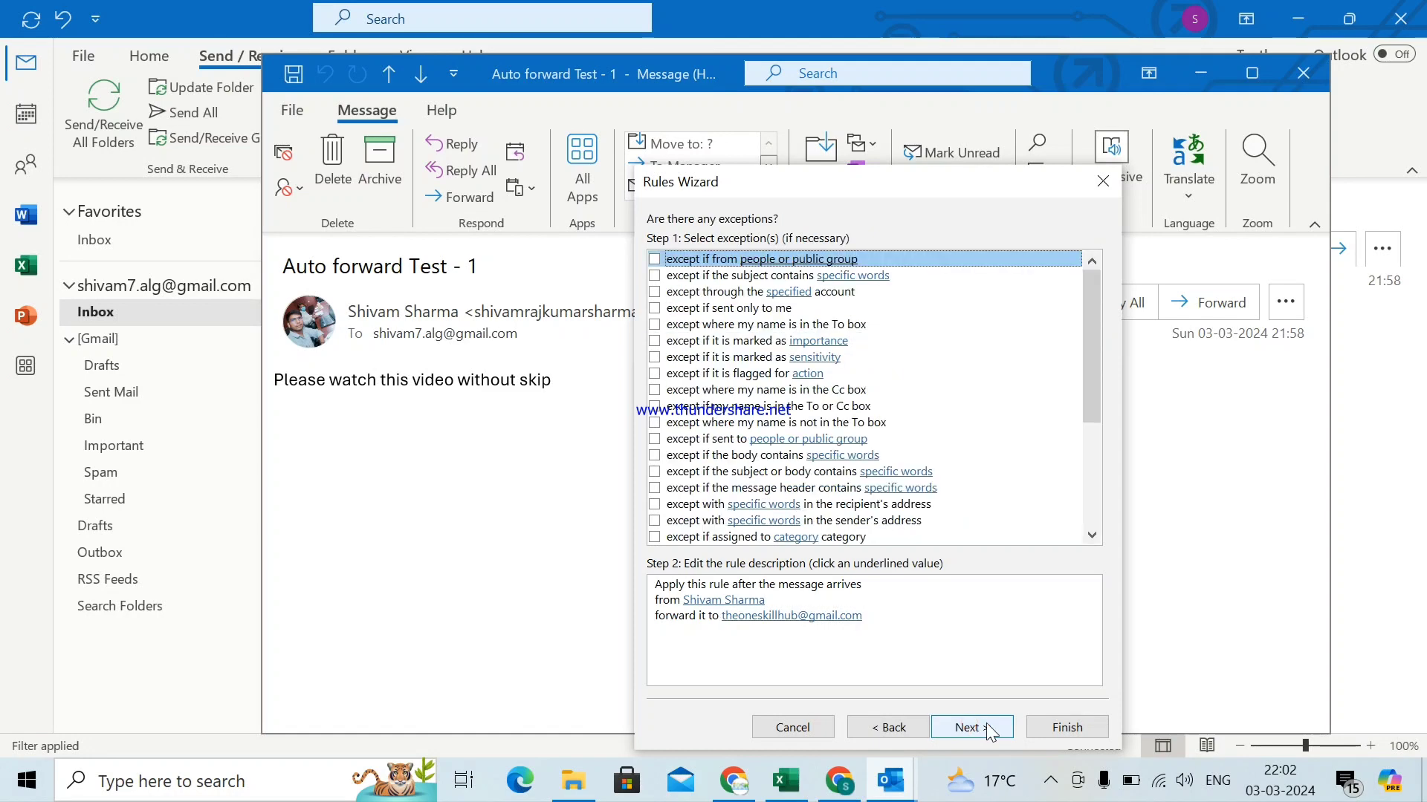
{"action": "left_click", "coordinate": [1067, 726]}
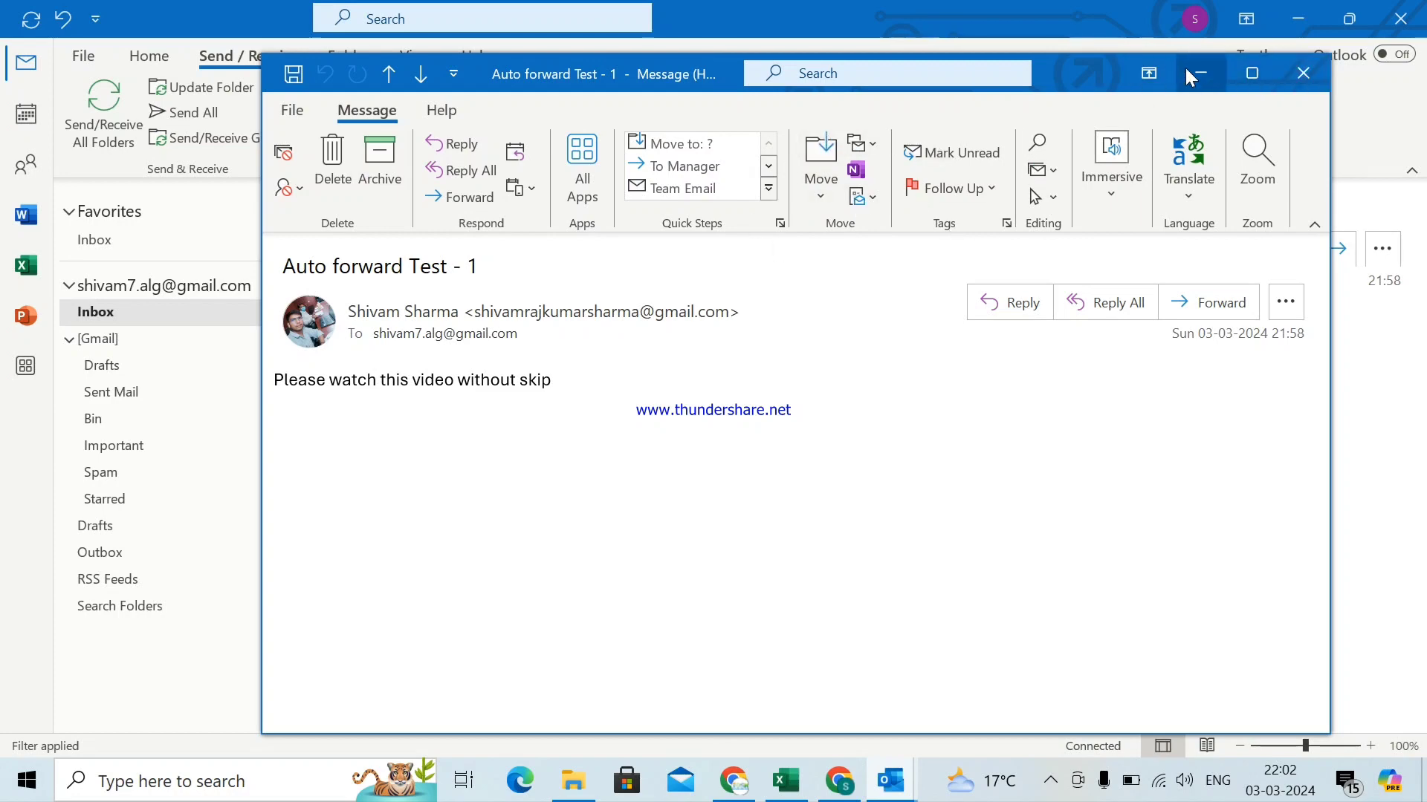
{"action": "left_click", "coordinate": [1303, 73]}
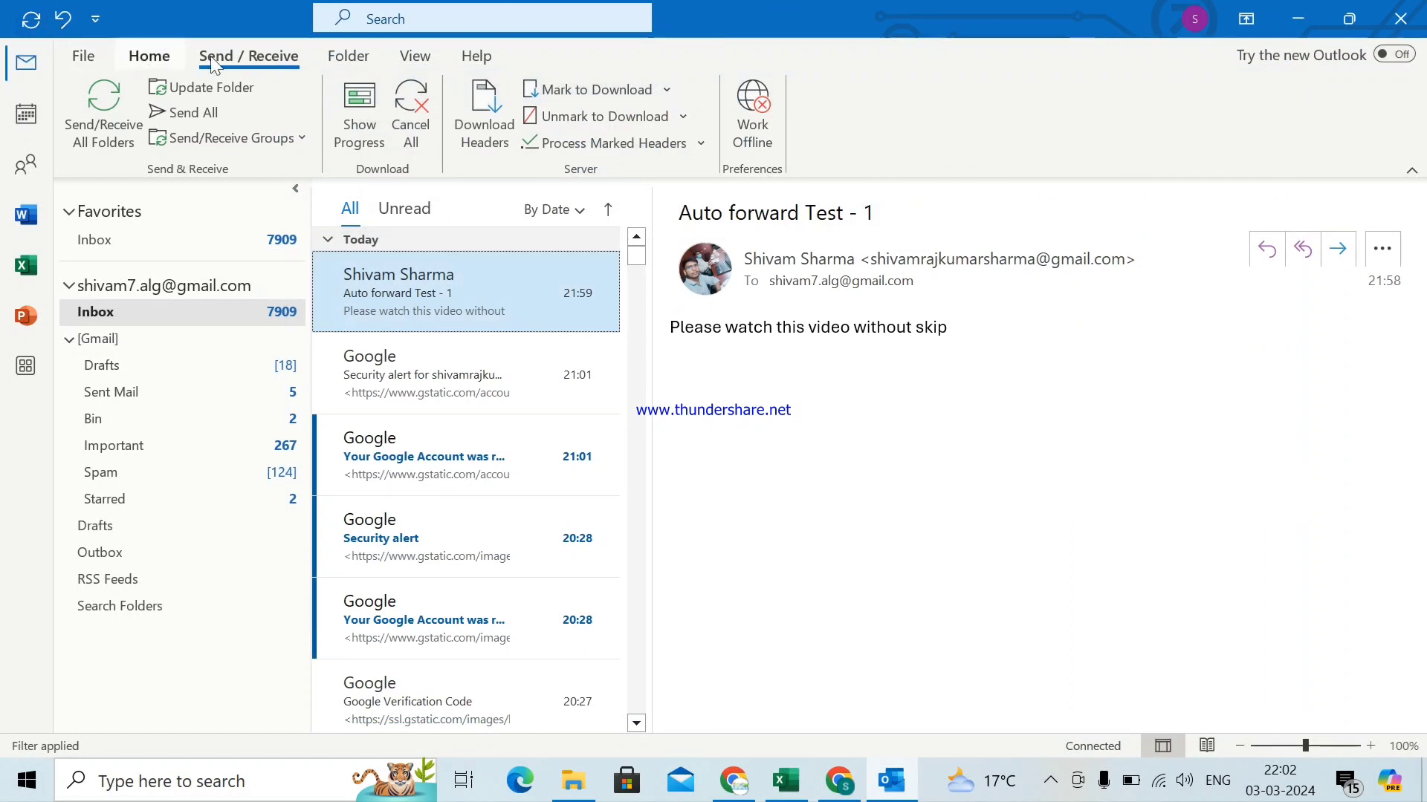
- From File > Manage Rules & Alerts, start a blank 'Apply rule on messages I receive' rule
{"action": "left_click", "coordinate": [86, 60]}
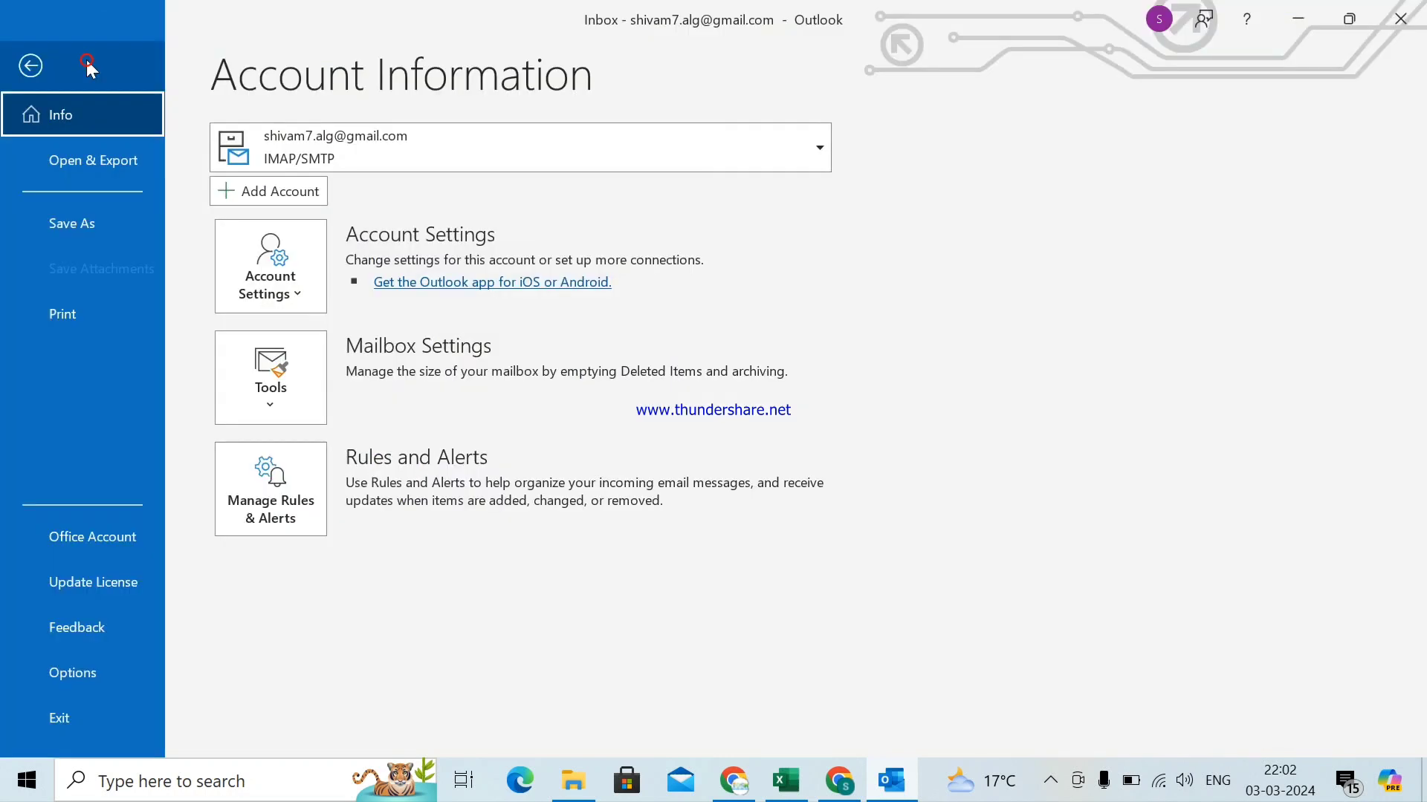
{"action": "left_click", "coordinate": [293, 502]}
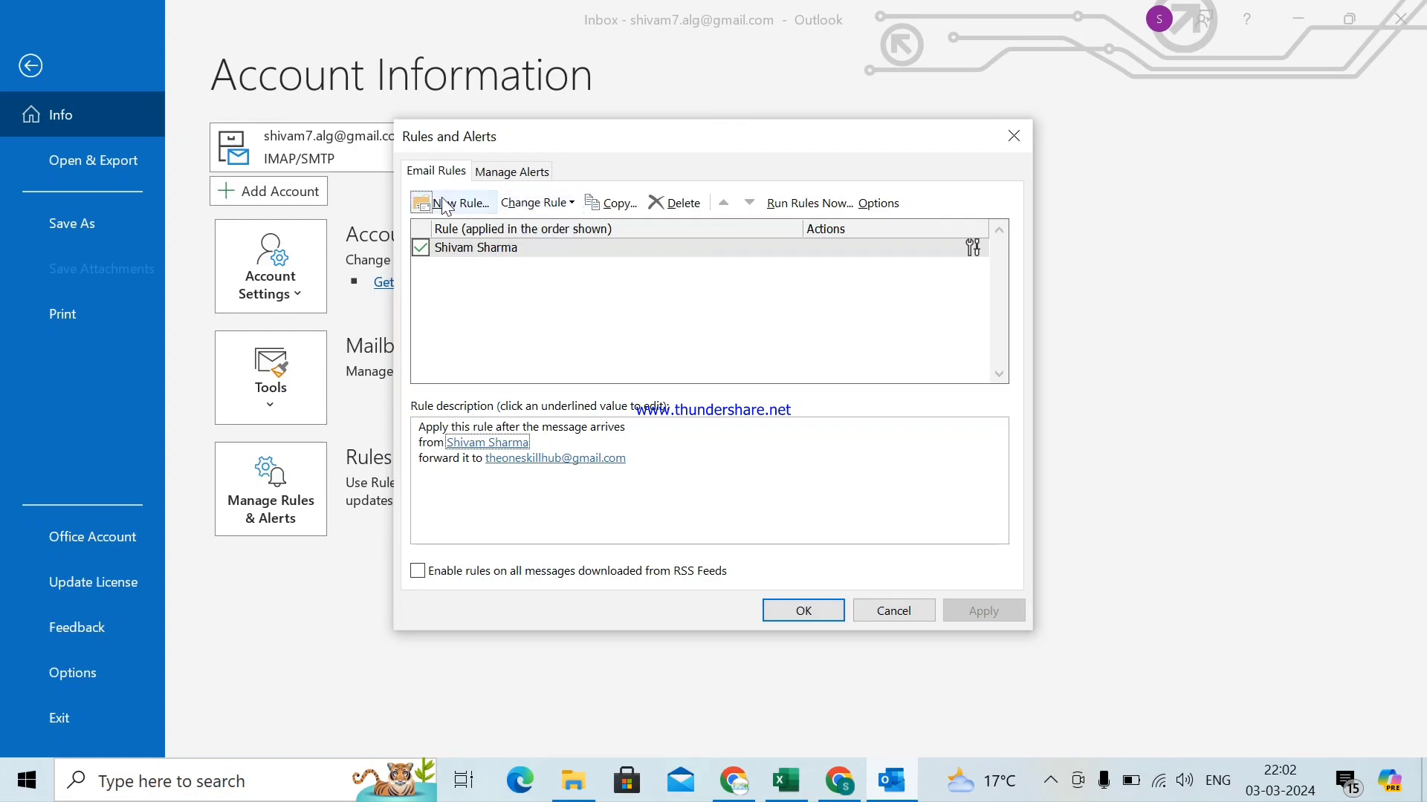
{"action": "left_click", "coordinate": [439, 206]}
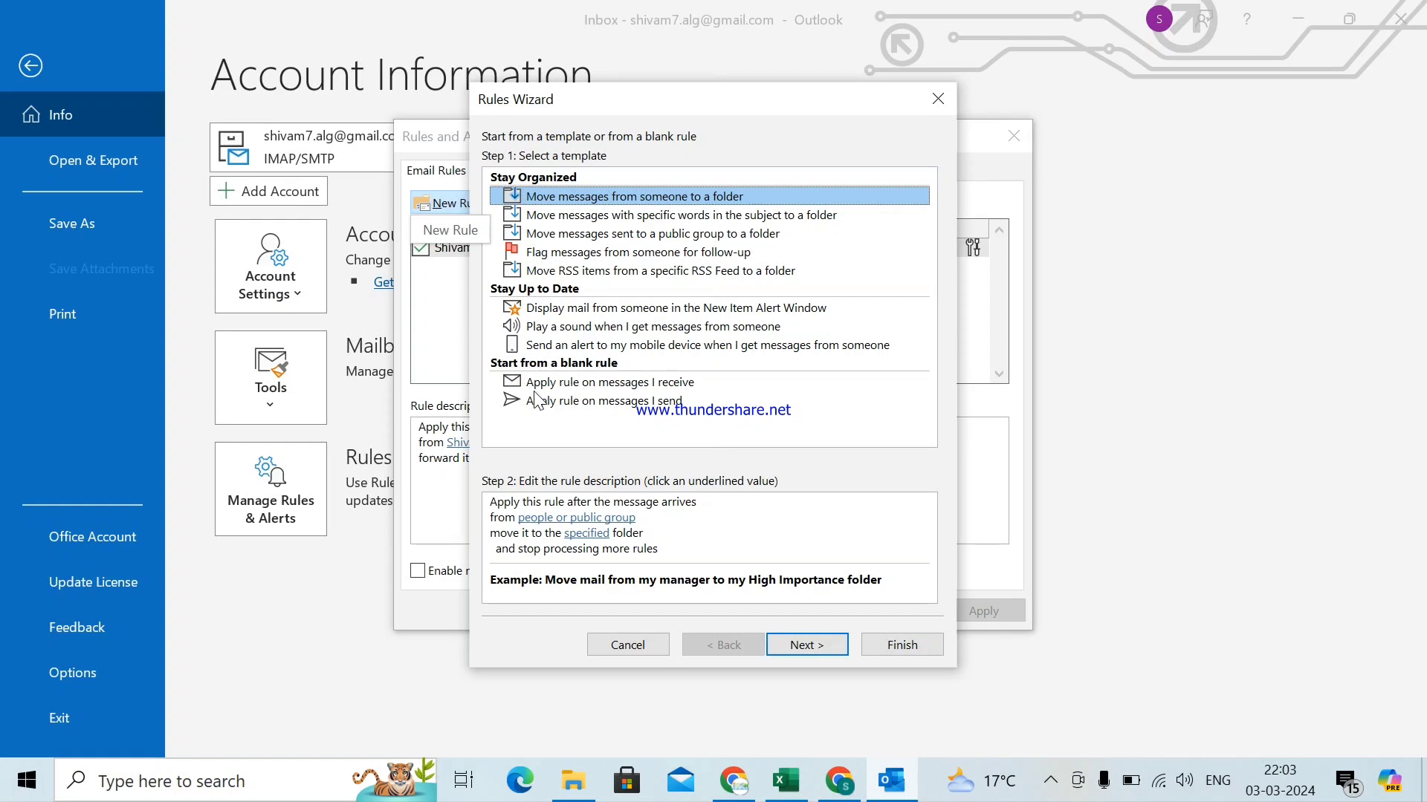
{"action": "left_click", "coordinate": [626, 384]}
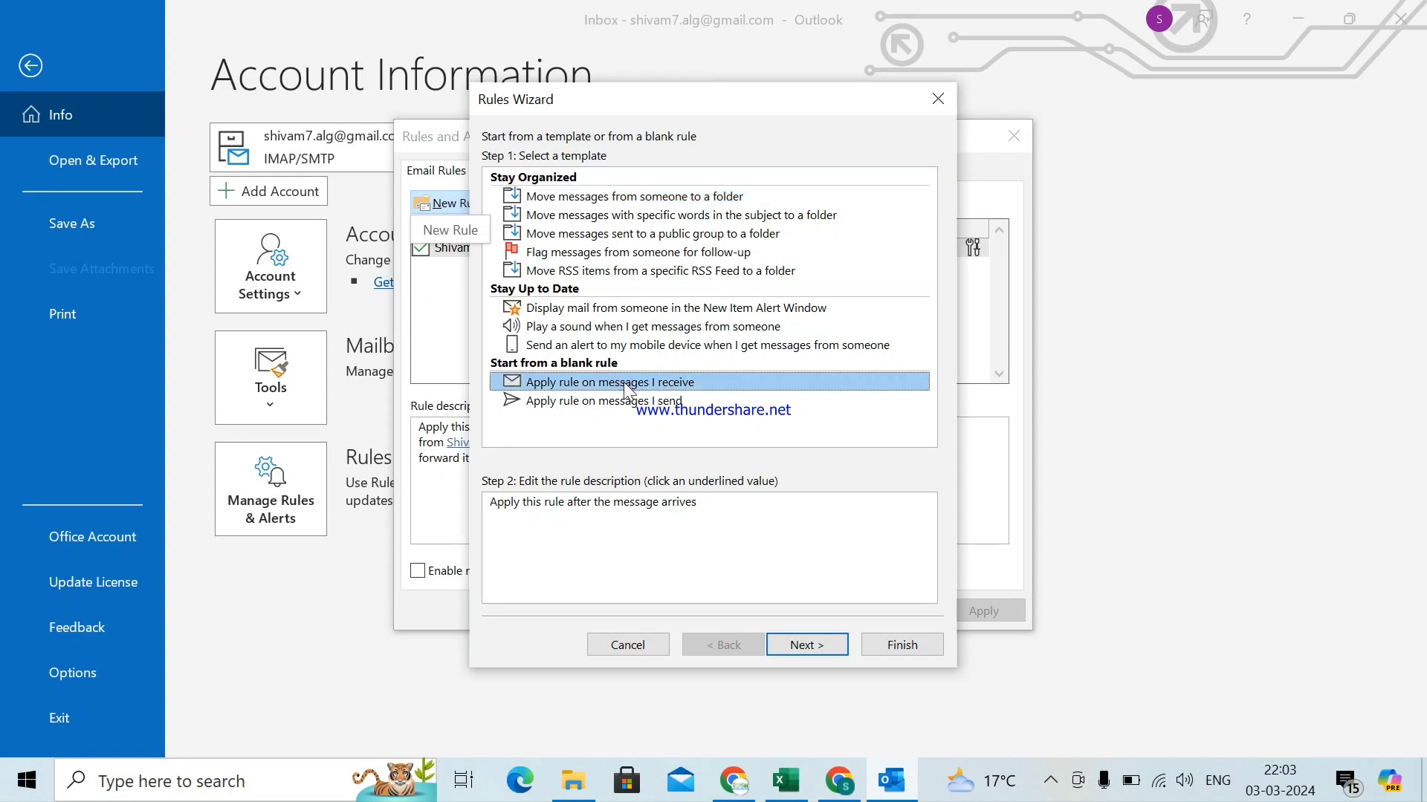
{"action": "left_click", "coordinate": [816, 657]}
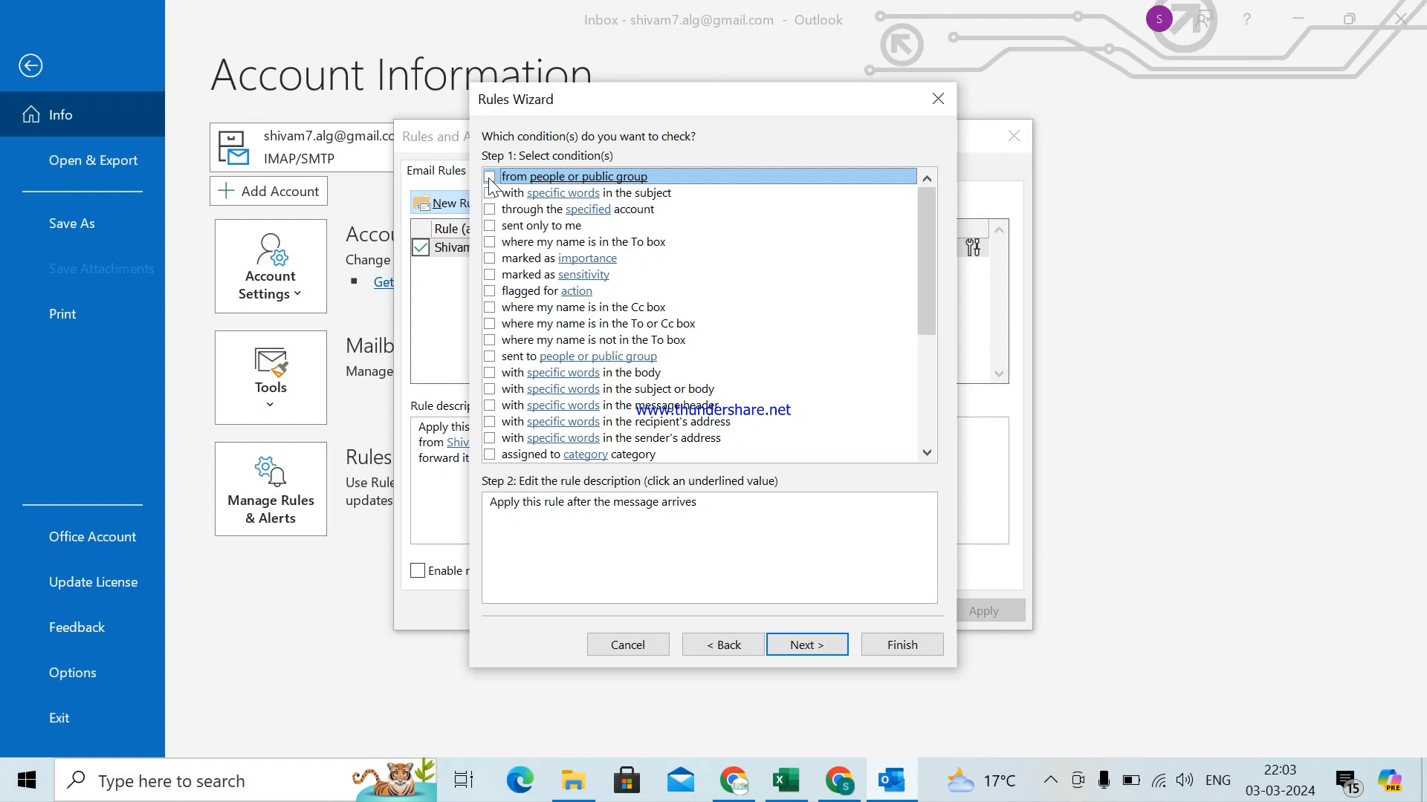
- Add the 'from people or public group' condition using the other Gmail sender's address
{"action": "left_click", "coordinate": [490, 177]}
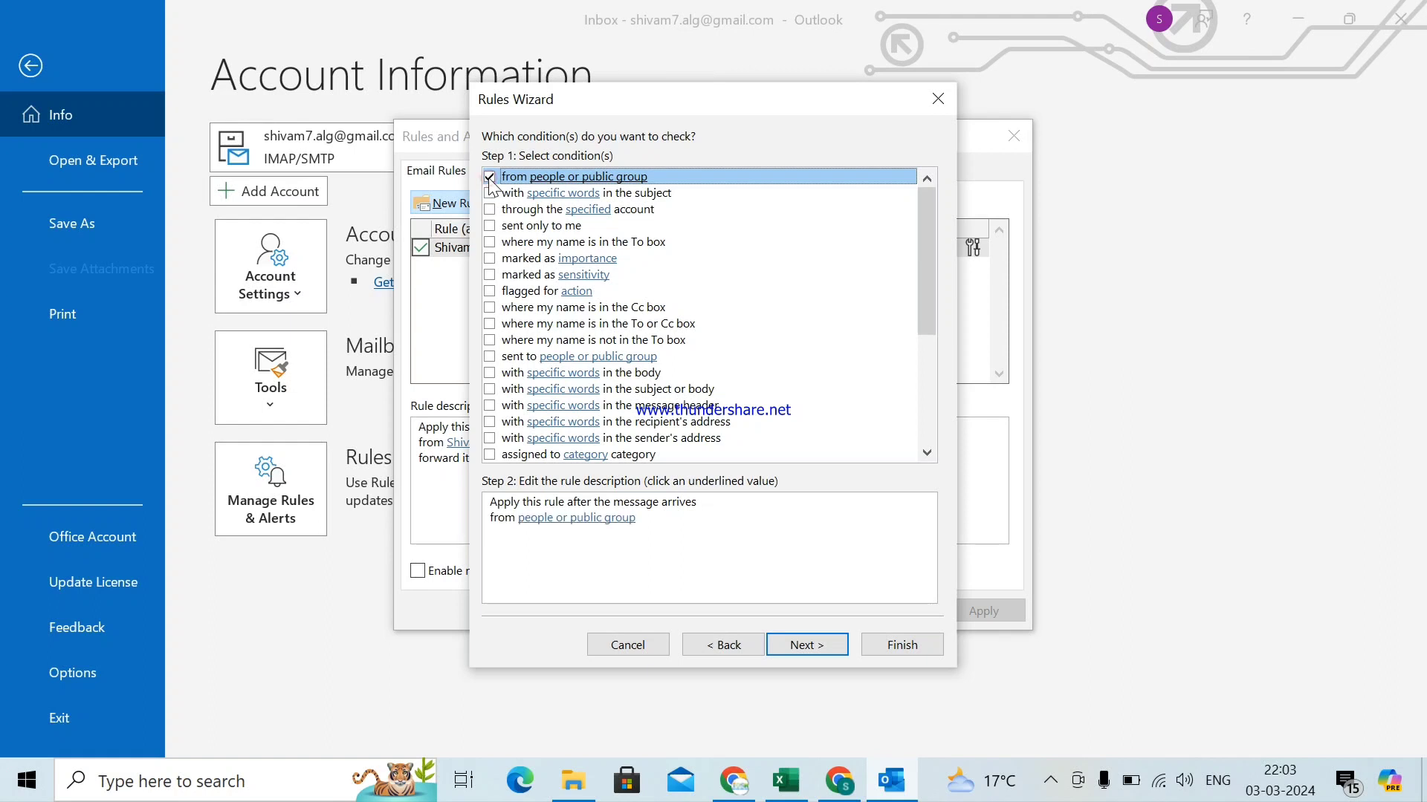
{"action": "left_click", "coordinate": [596, 520]}
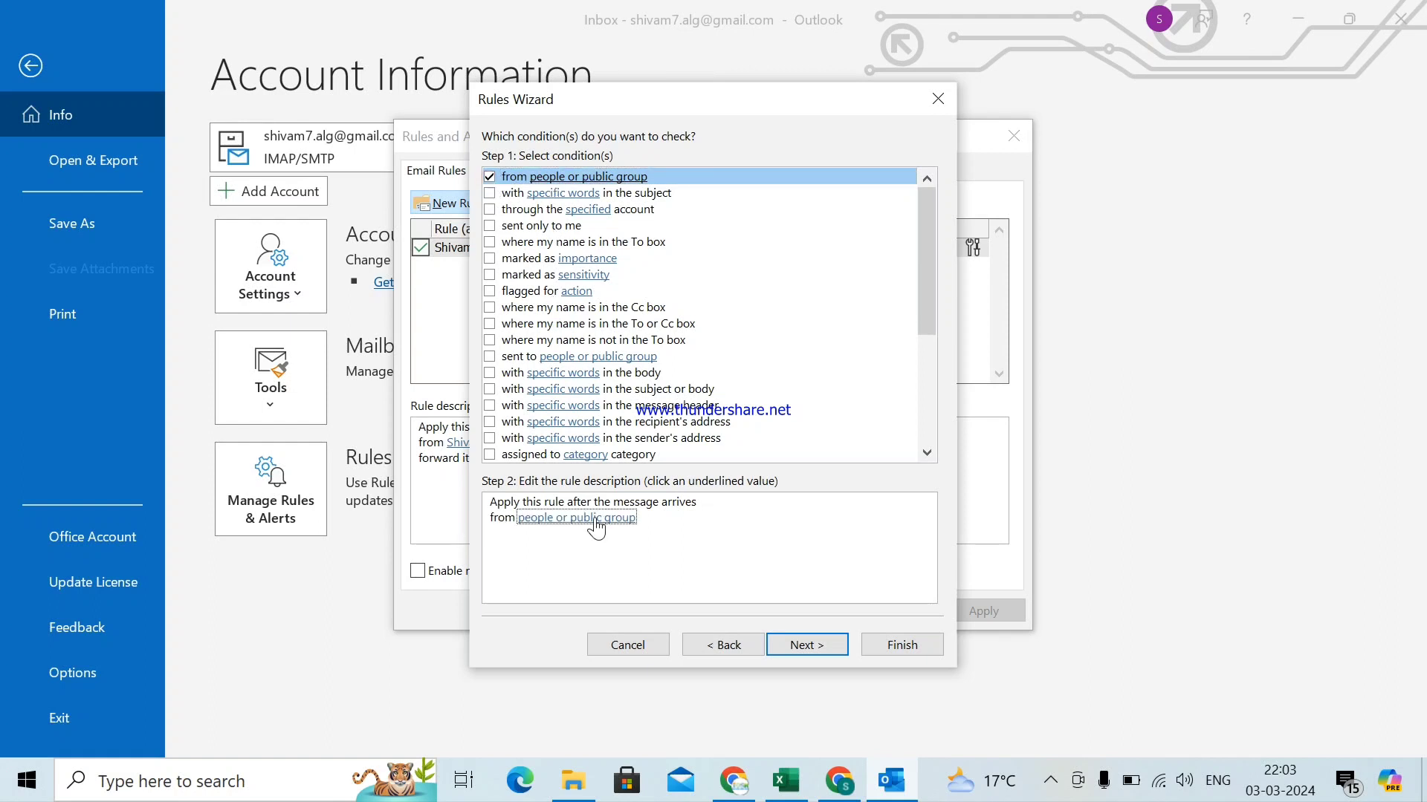
{"action": "left_click", "coordinate": [592, 524]}
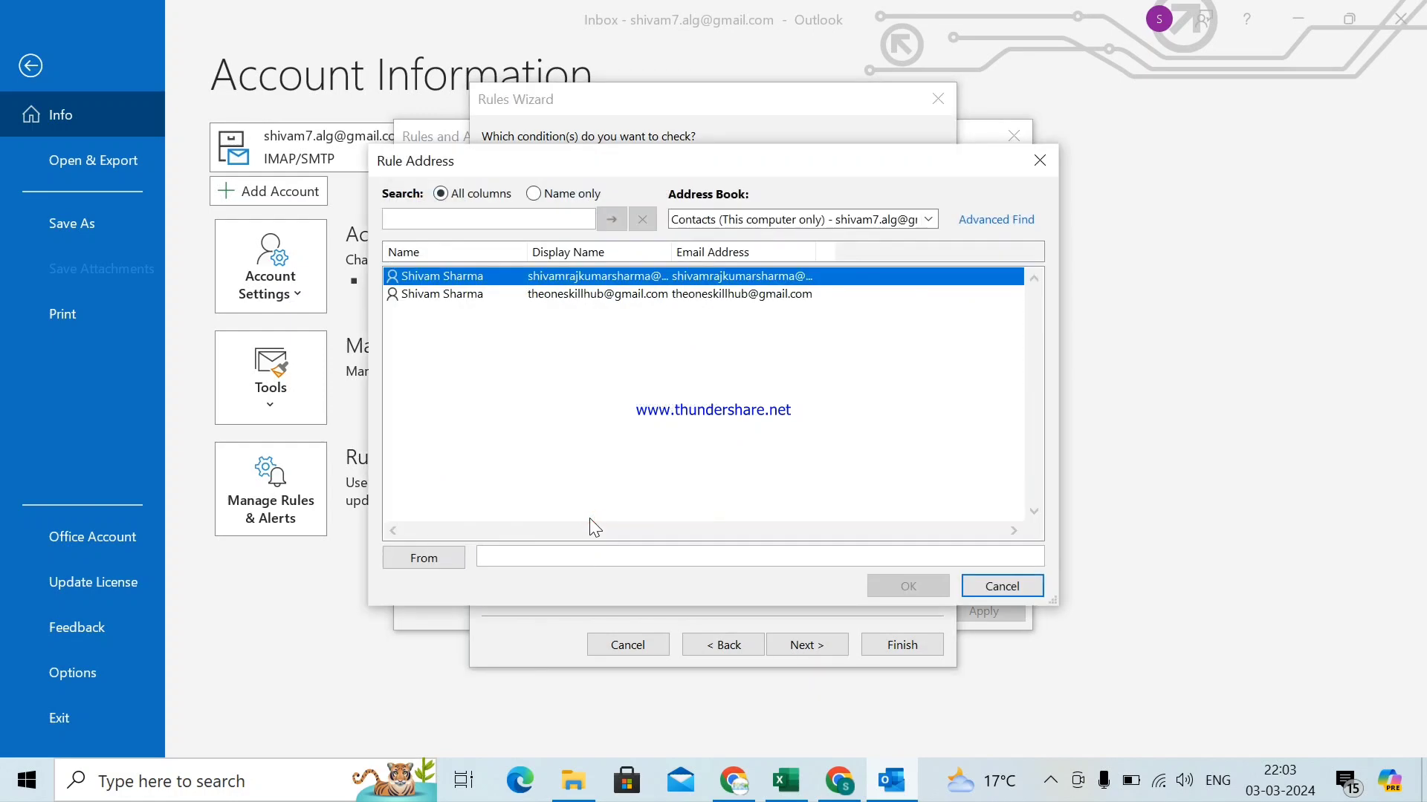
{"action": "left_click", "coordinate": [622, 561]}
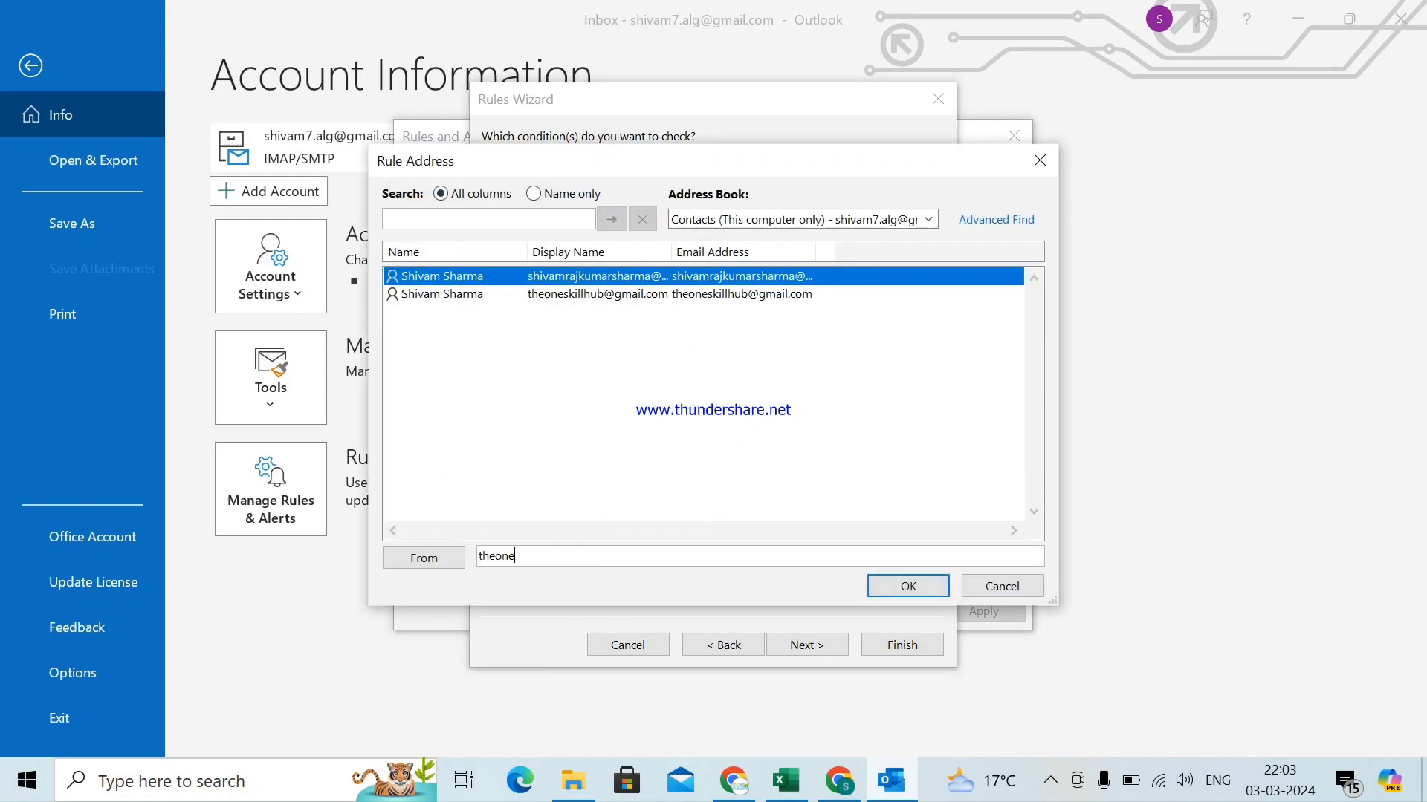
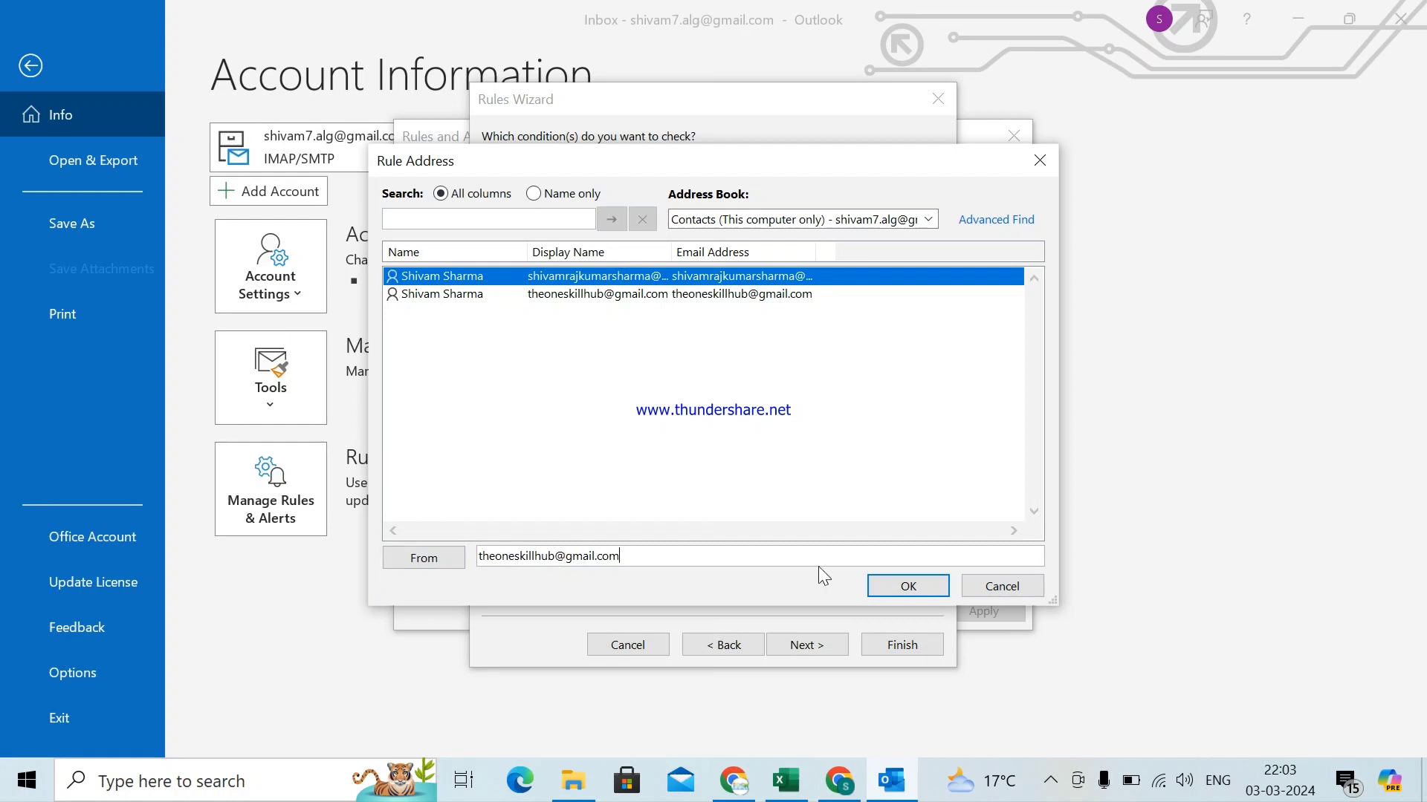
{"action": "left_click", "coordinate": [907, 587]}
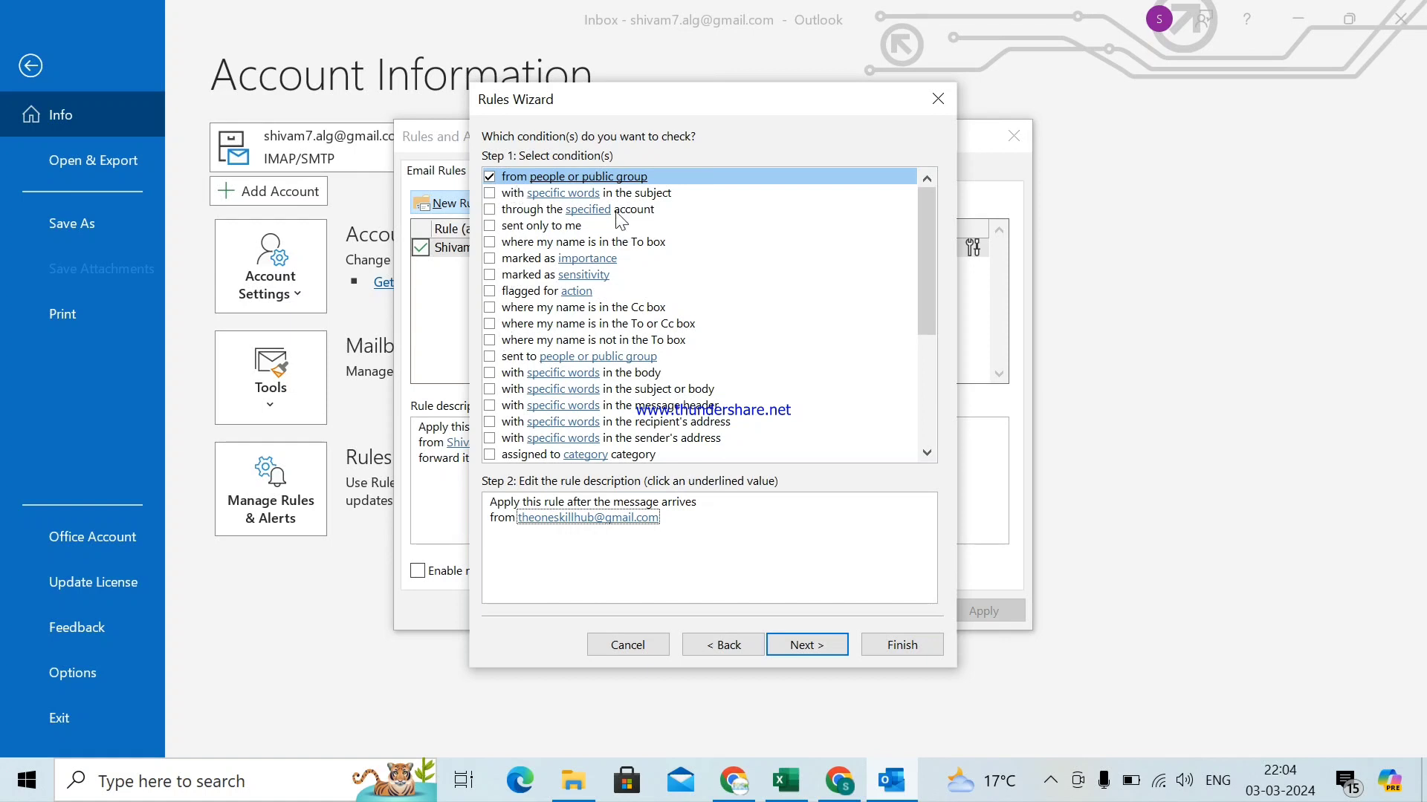
- Set the new rule's action to forward matching mail to the first contact's address
{"action": "left_click", "coordinate": [820, 654]}
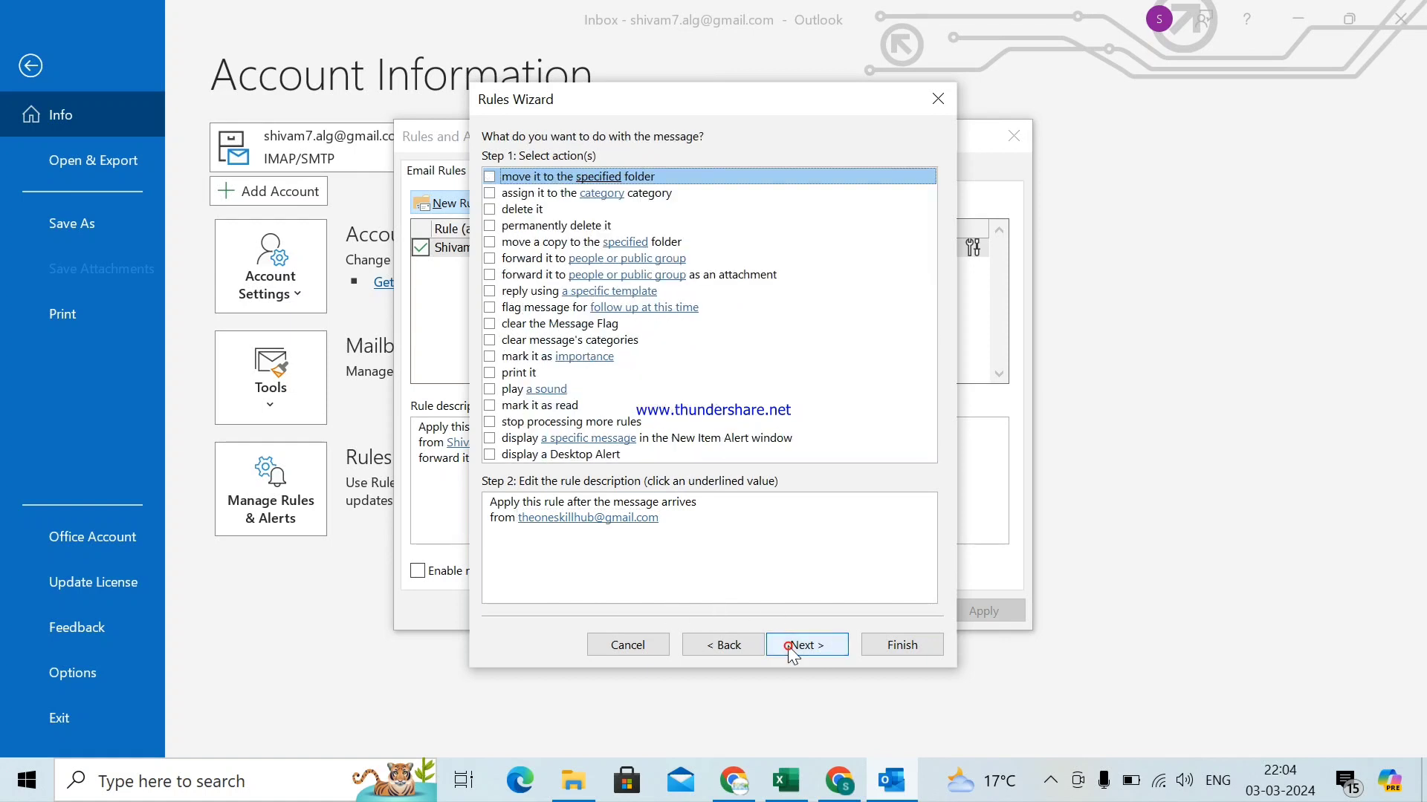
{"action": "left_click", "coordinate": [489, 258]}
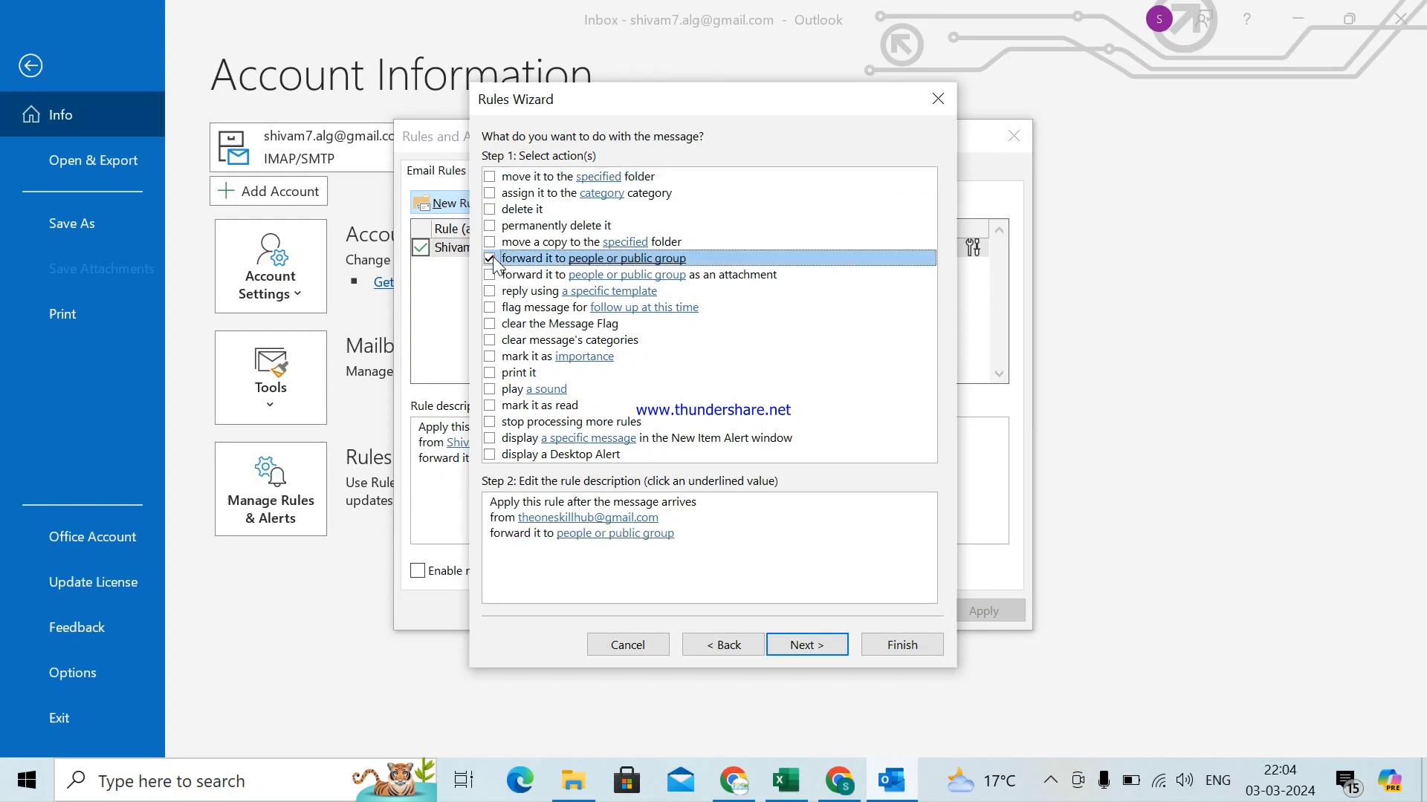
{"action": "left_click", "coordinate": [617, 534]}
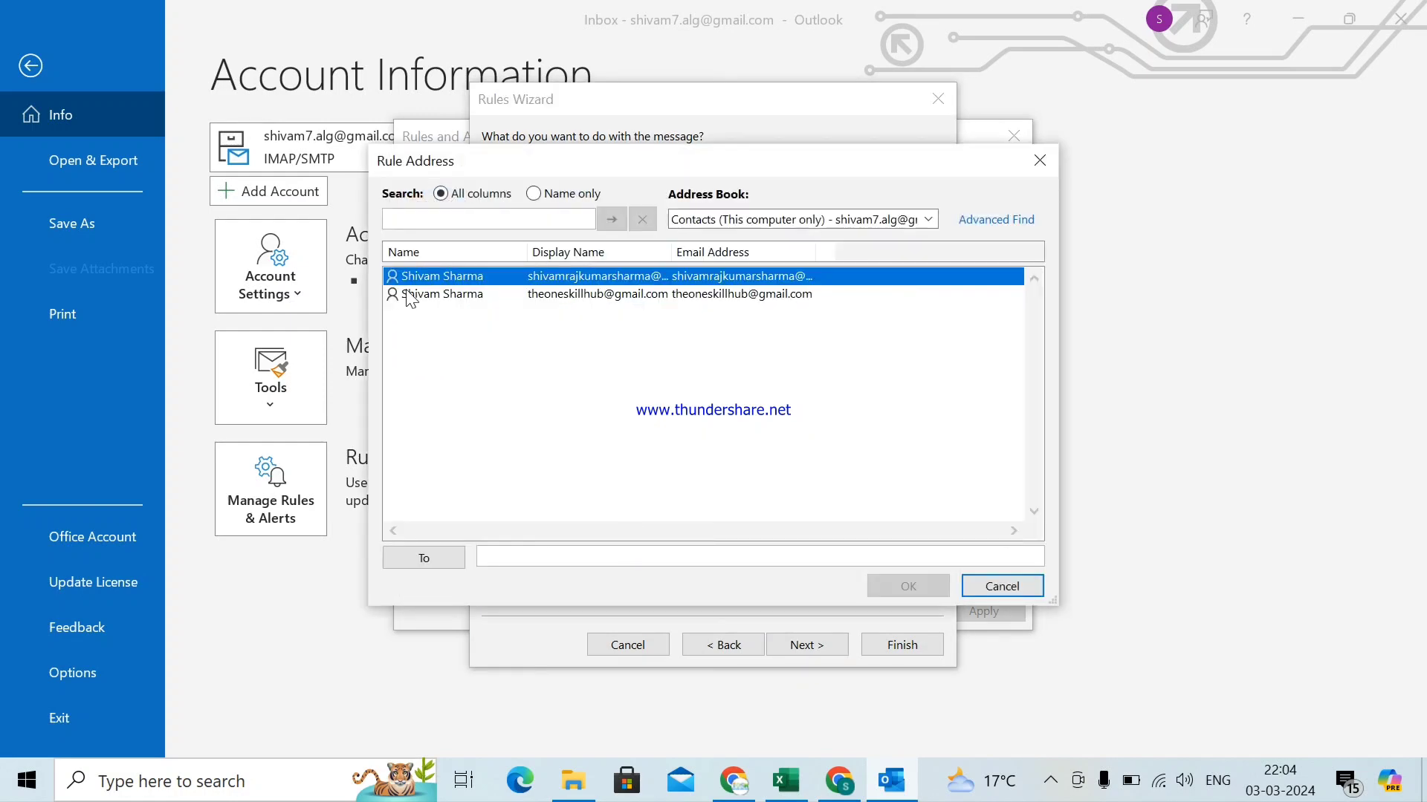
{"action": "left_click", "coordinate": [570, 555]}
{"action": "double_click", "coordinate": [587, 281]}
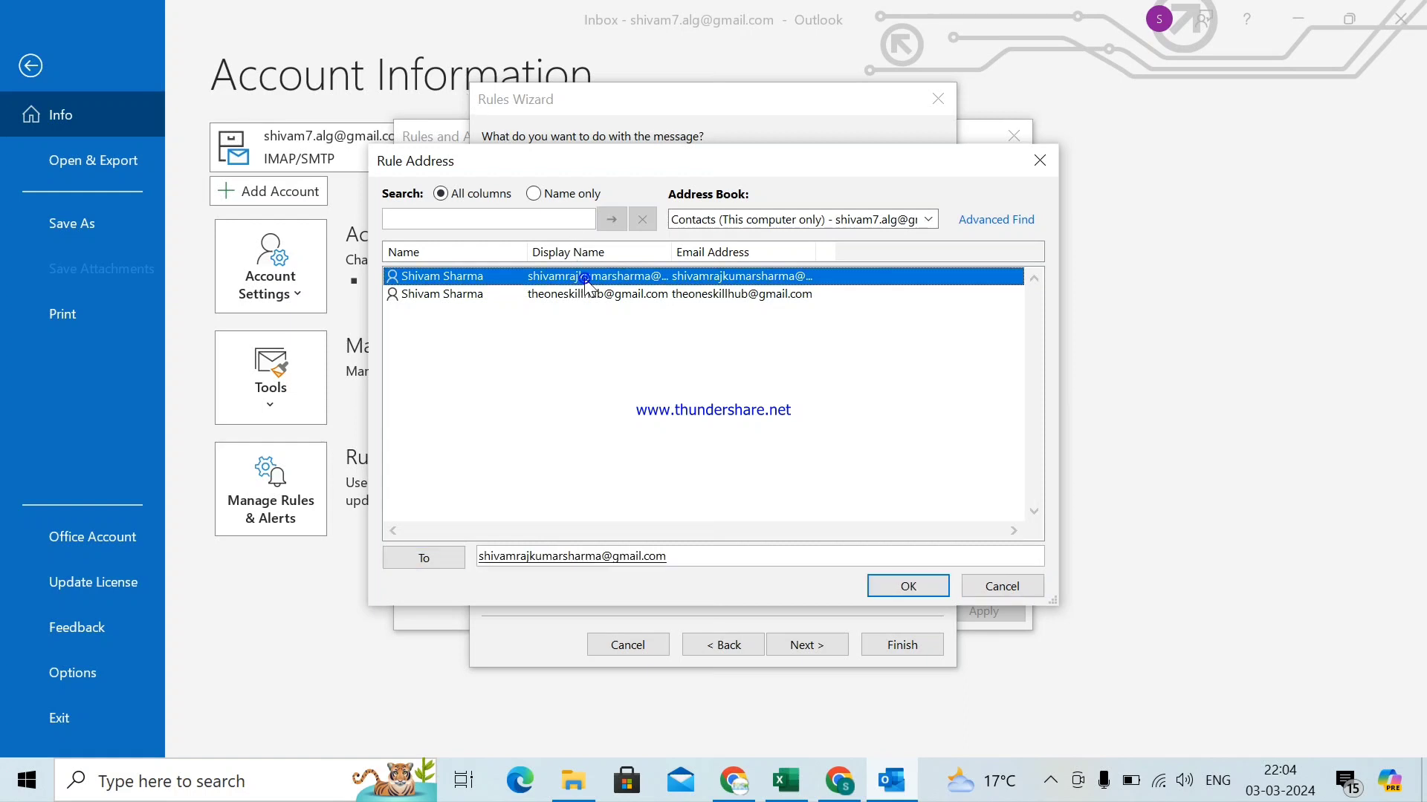
{"action": "left_click", "coordinate": [902, 589]}
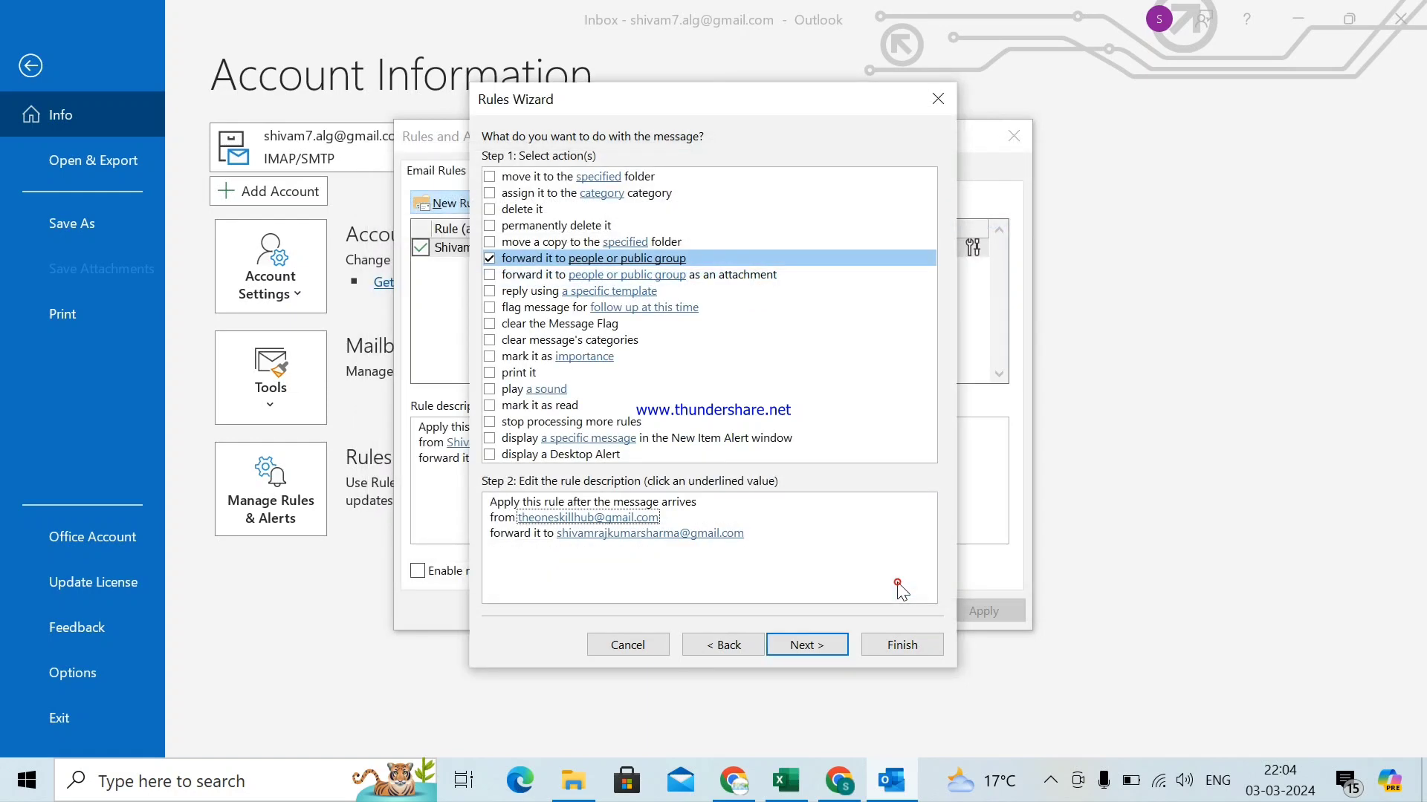
- Finish the rule, then apply and save both rules in Rules and Alerts
{"action": "left_click", "coordinate": [895, 648]}
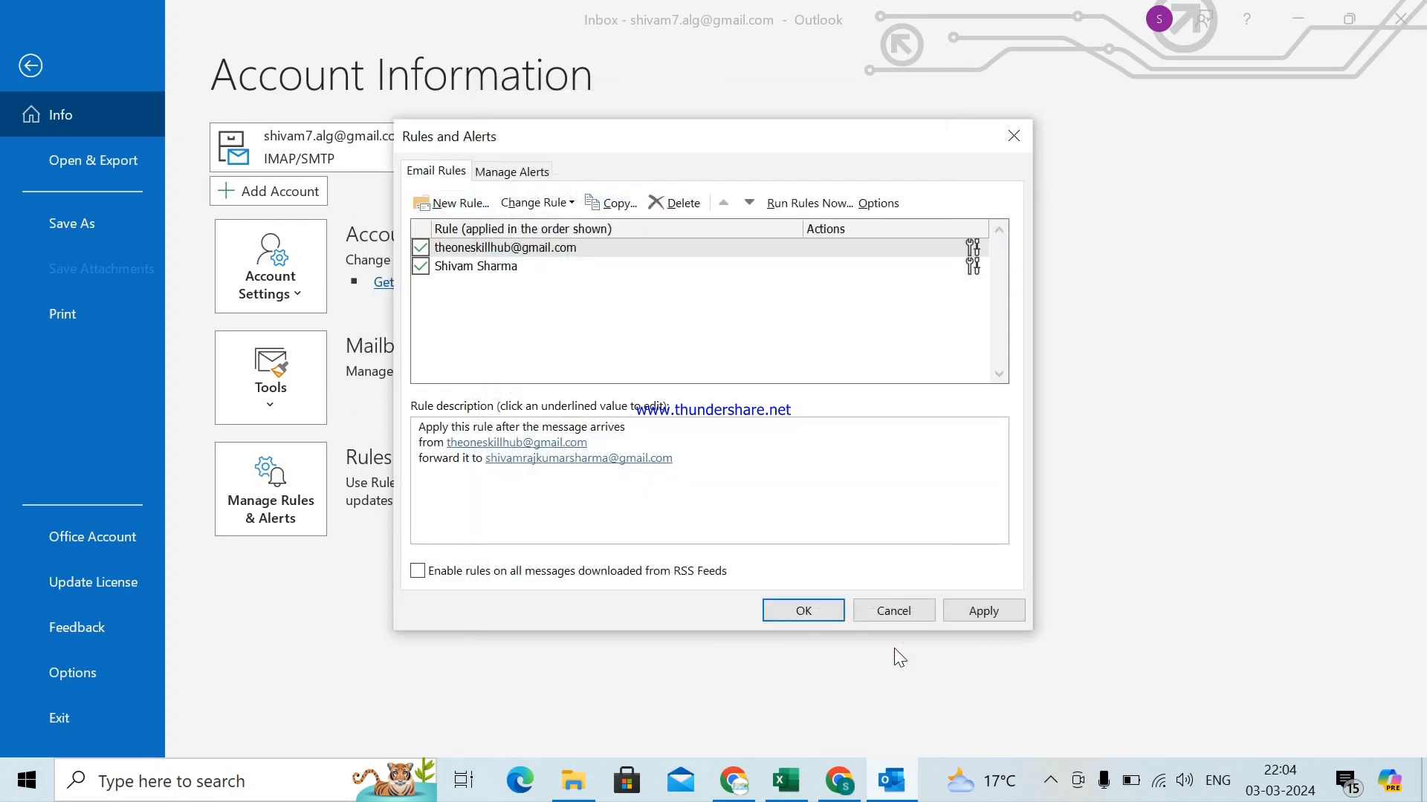
{"action": "left_click", "coordinate": [968, 614]}
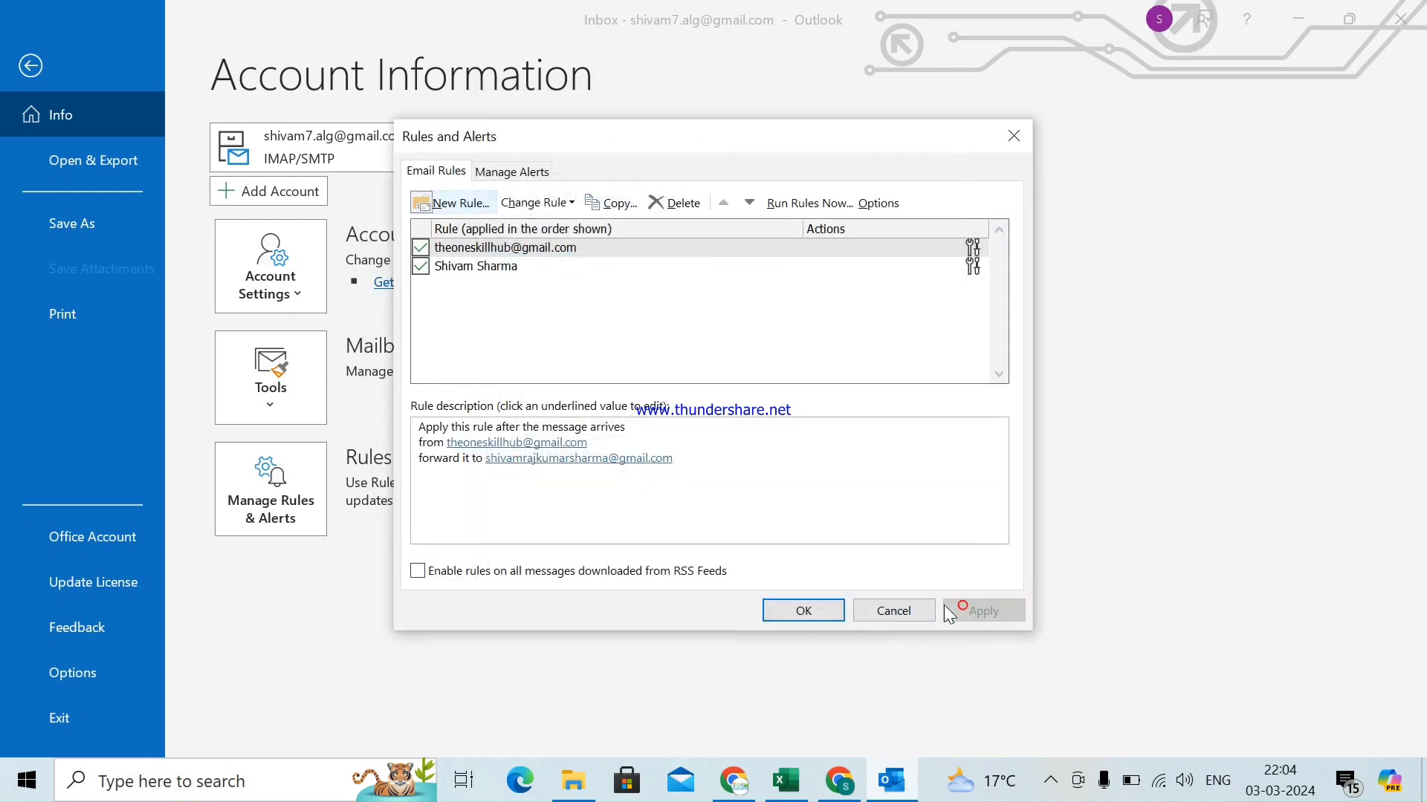
{"action": "left_click", "coordinate": [803, 610]}
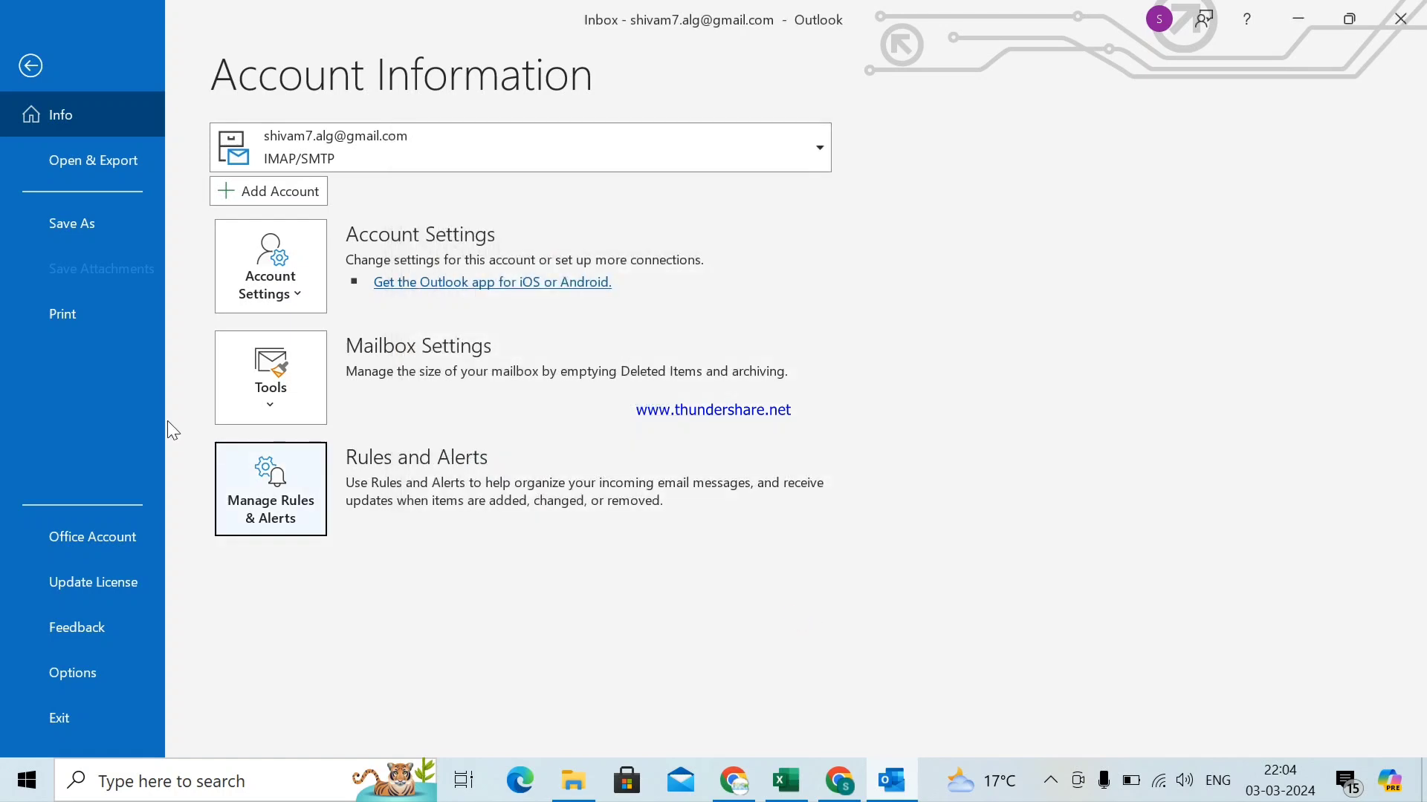
- Reopen Rules and Alerts and edit the settings of the second forwarding rule
{"action": "left_click", "coordinate": [243, 483]}
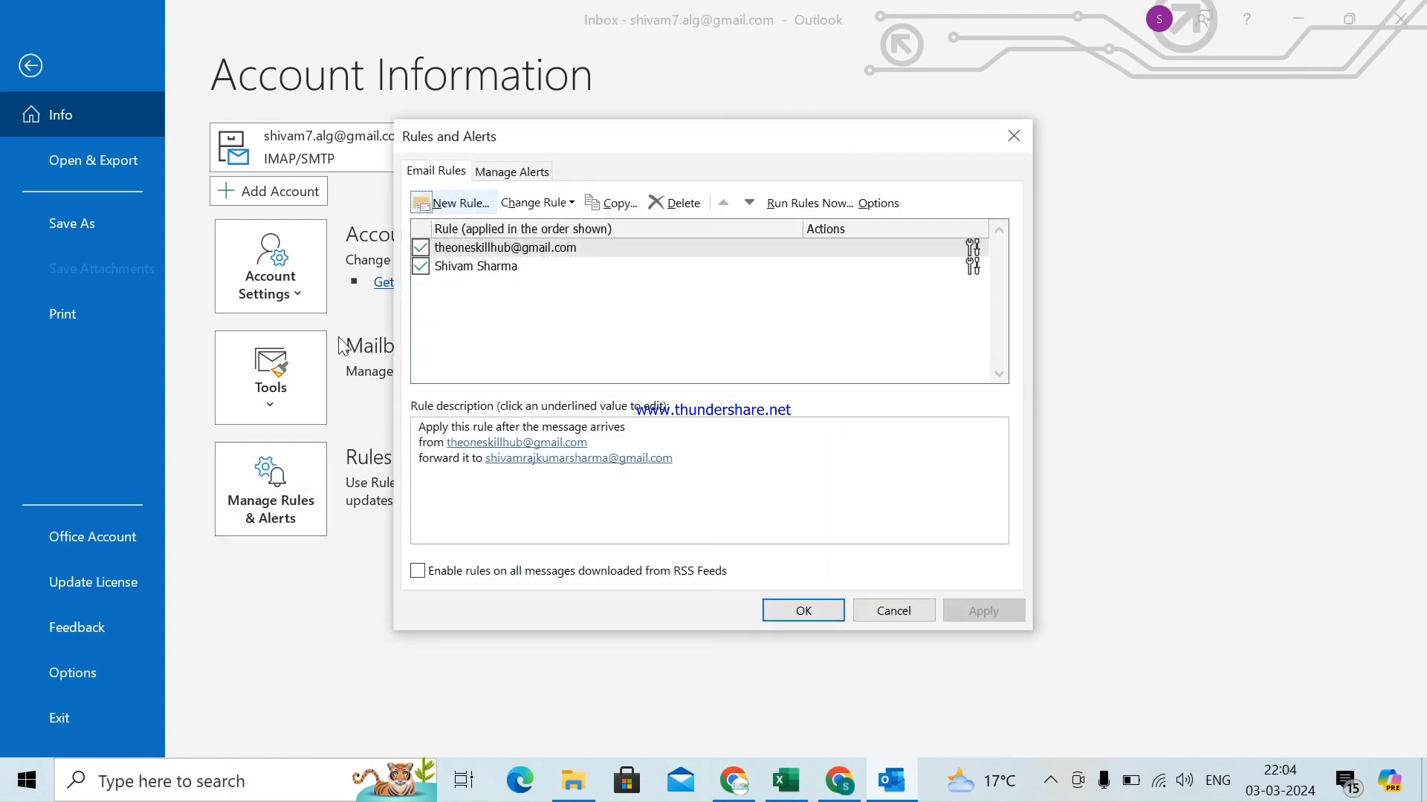
{"action": "left_click", "coordinate": [611, 504]}
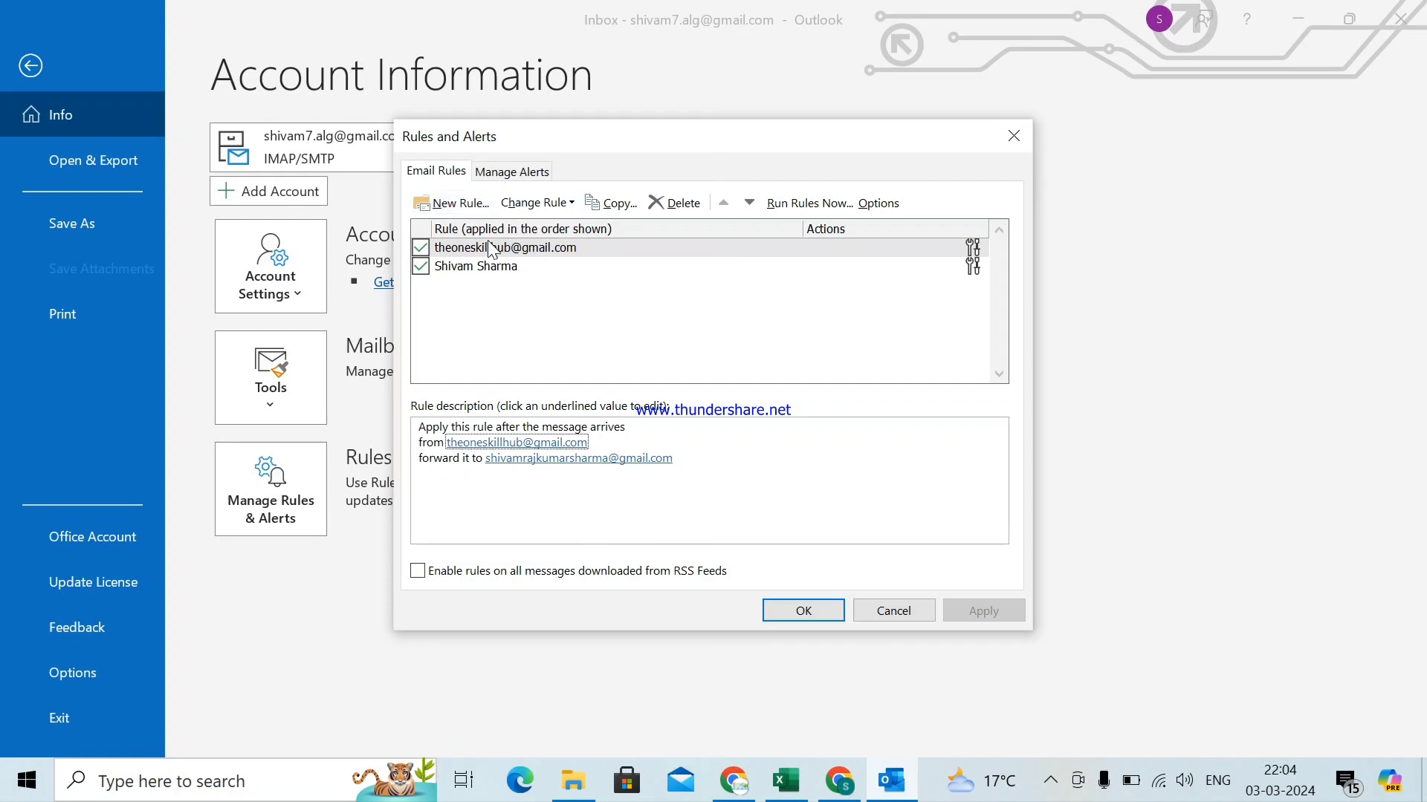
{"action": "left_click", "coordinate": [453, 267]}
{"action": "left_click", "coordinate": [535, 203]}
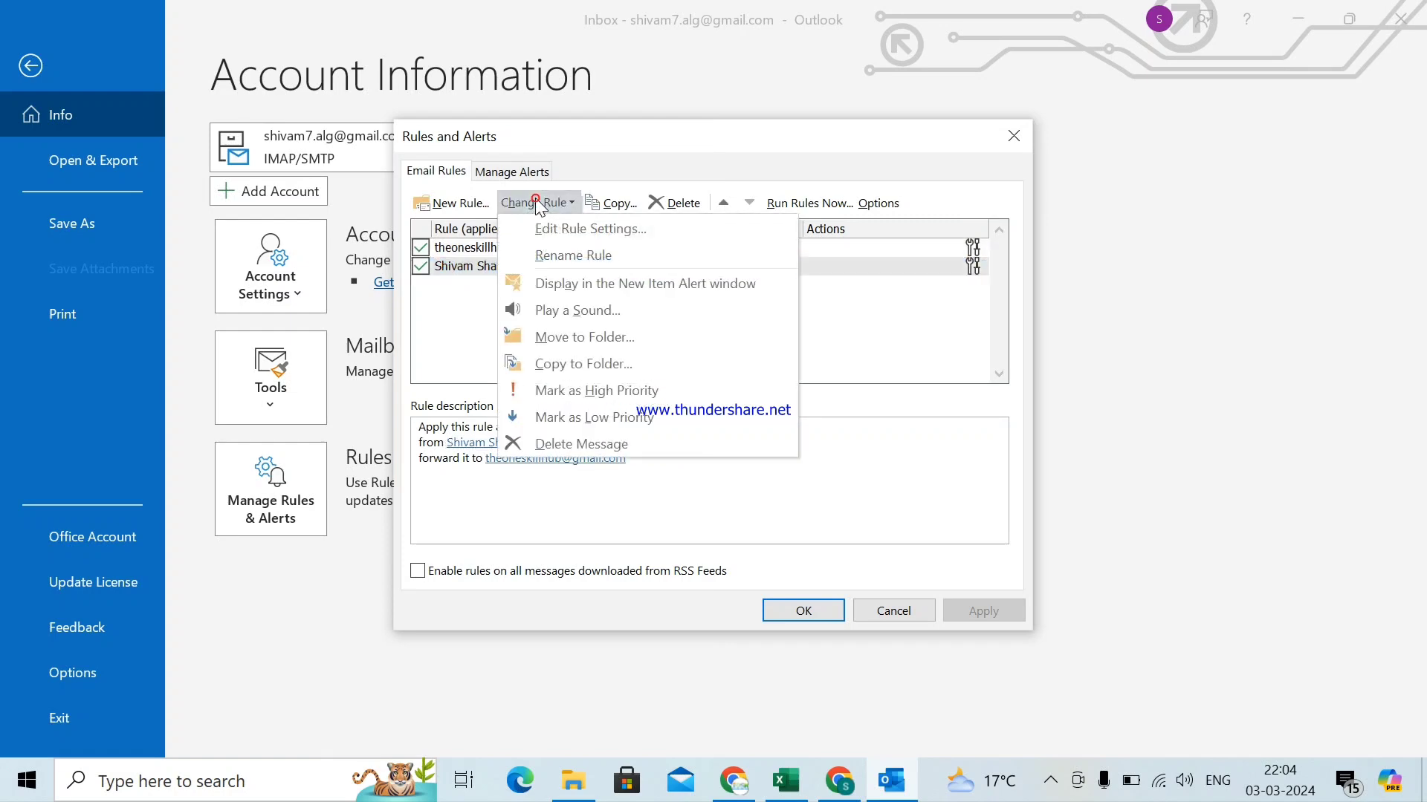
{"action": "left_click", "coordinate": [543, 229]}
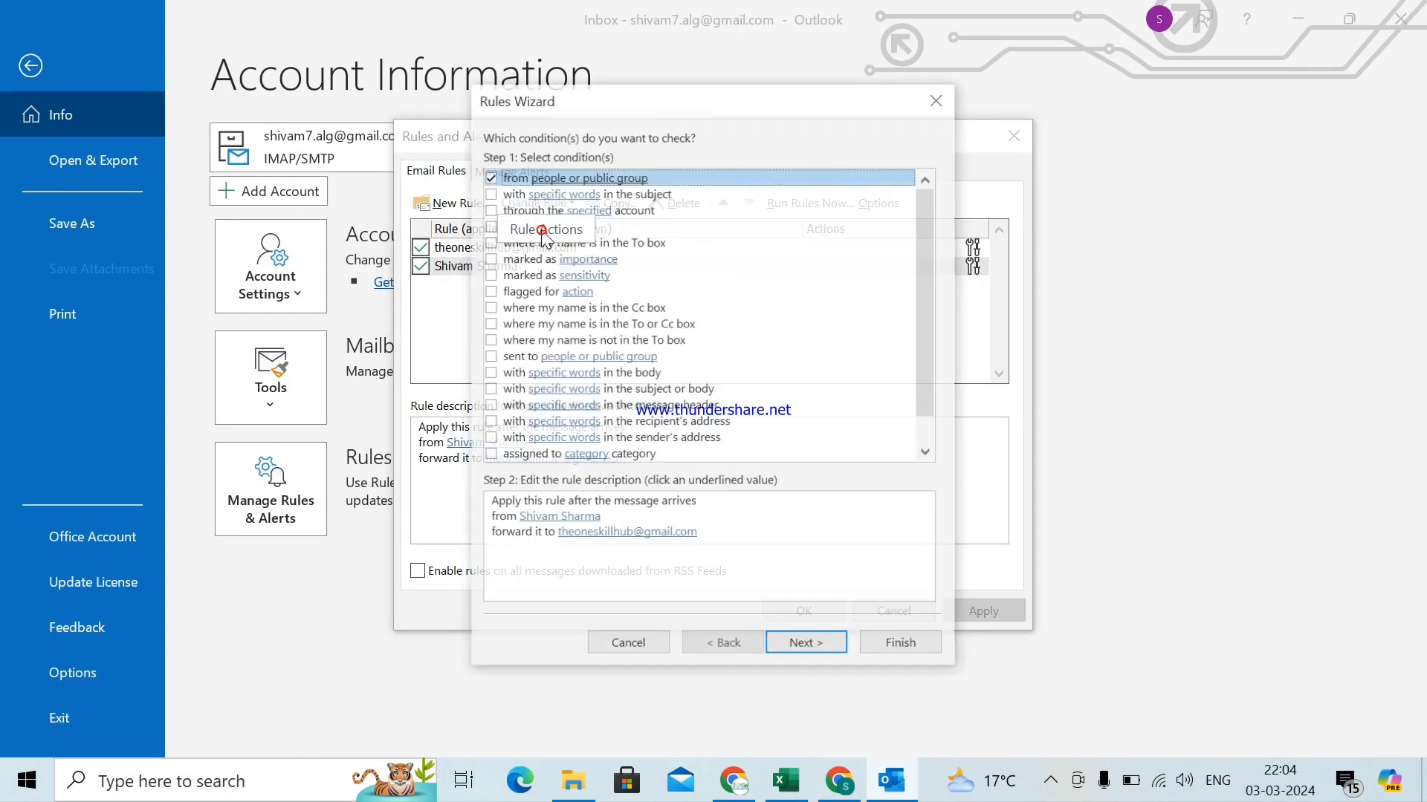
- Finish the second rule unchanged, apply it and close Rules and Alerts
{"action": "left_click", "coordinate": [820, 647]}
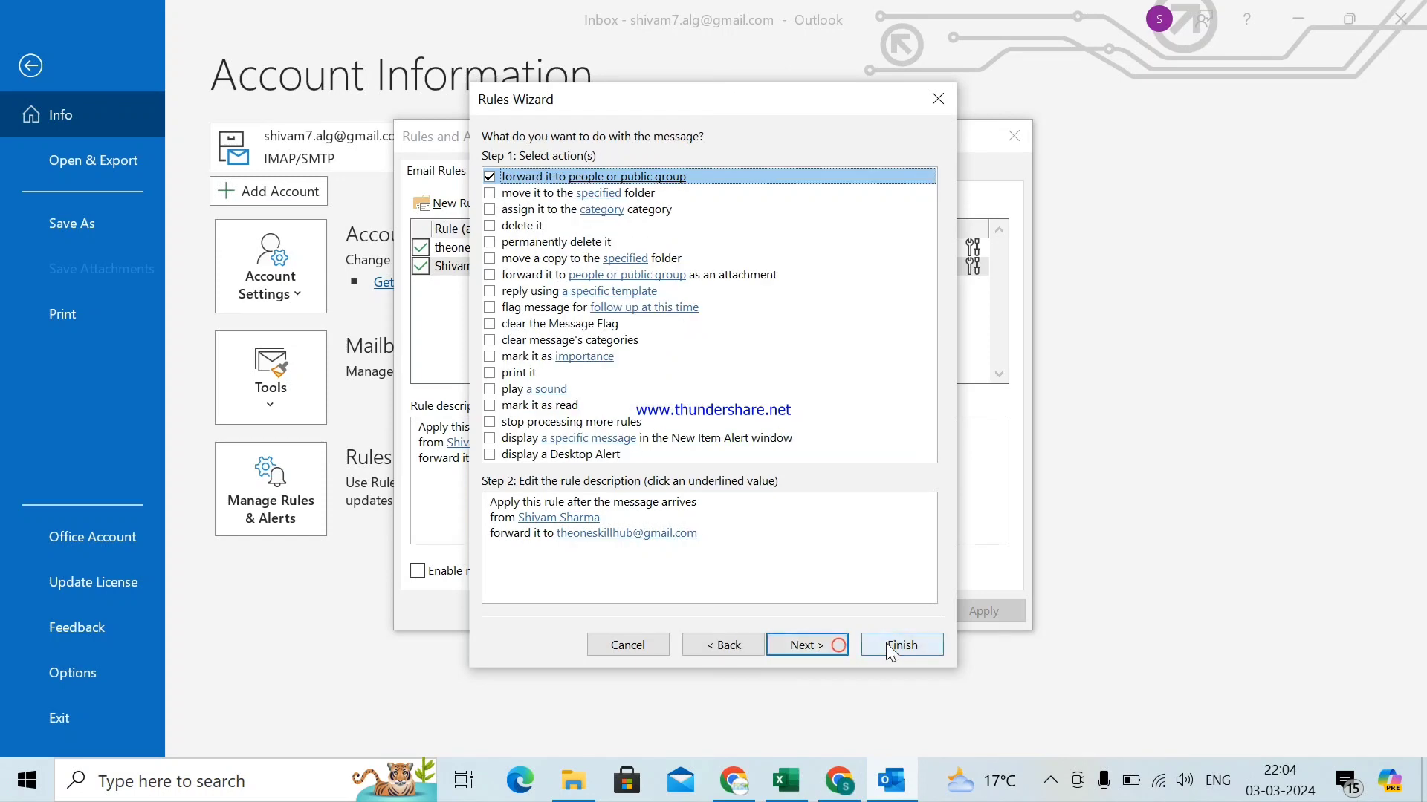
{"action": "left_click", "coordinate": [892, 646]}
{"action": "left_click", "coordinate": [990, 608]}
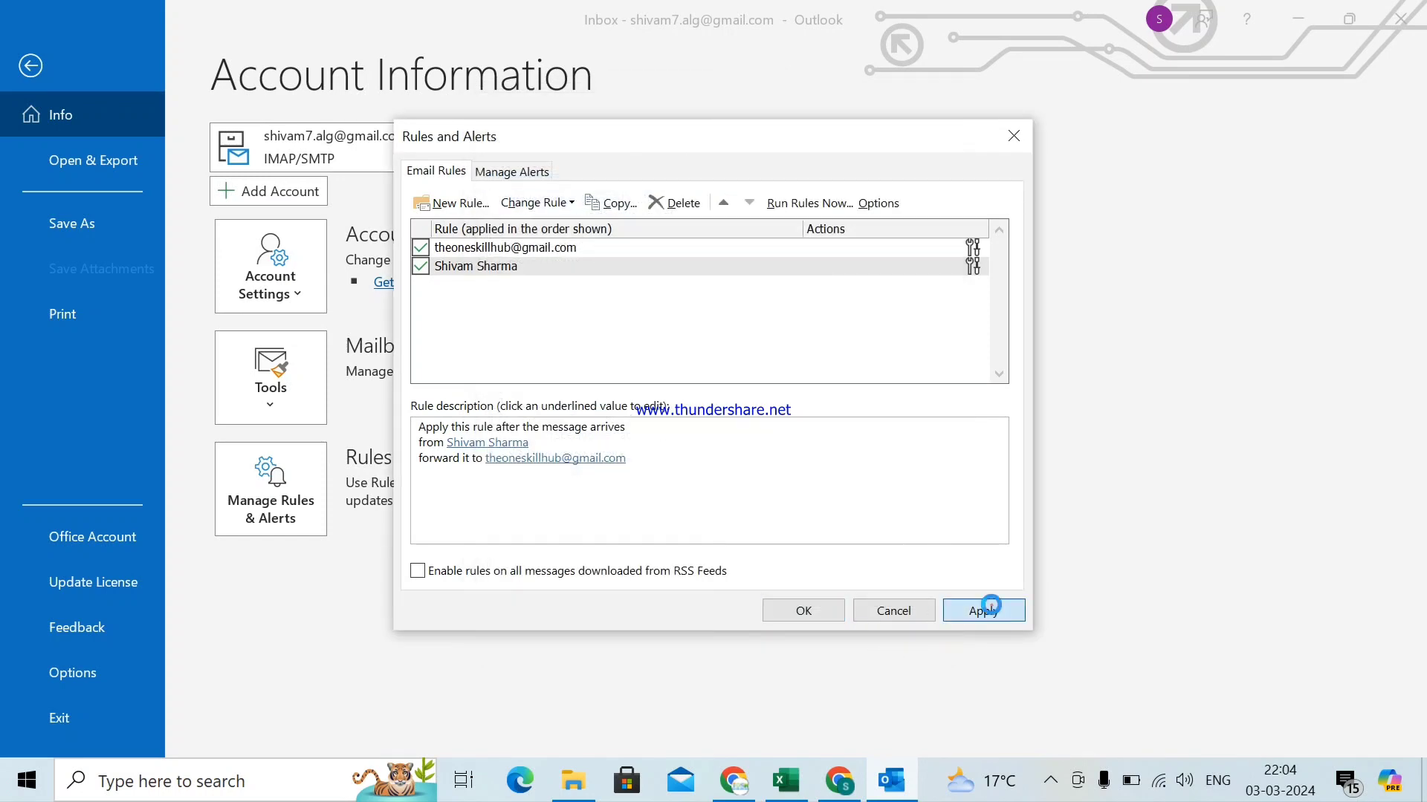
{"action": "left_click", "coordinate": [804, 611]}
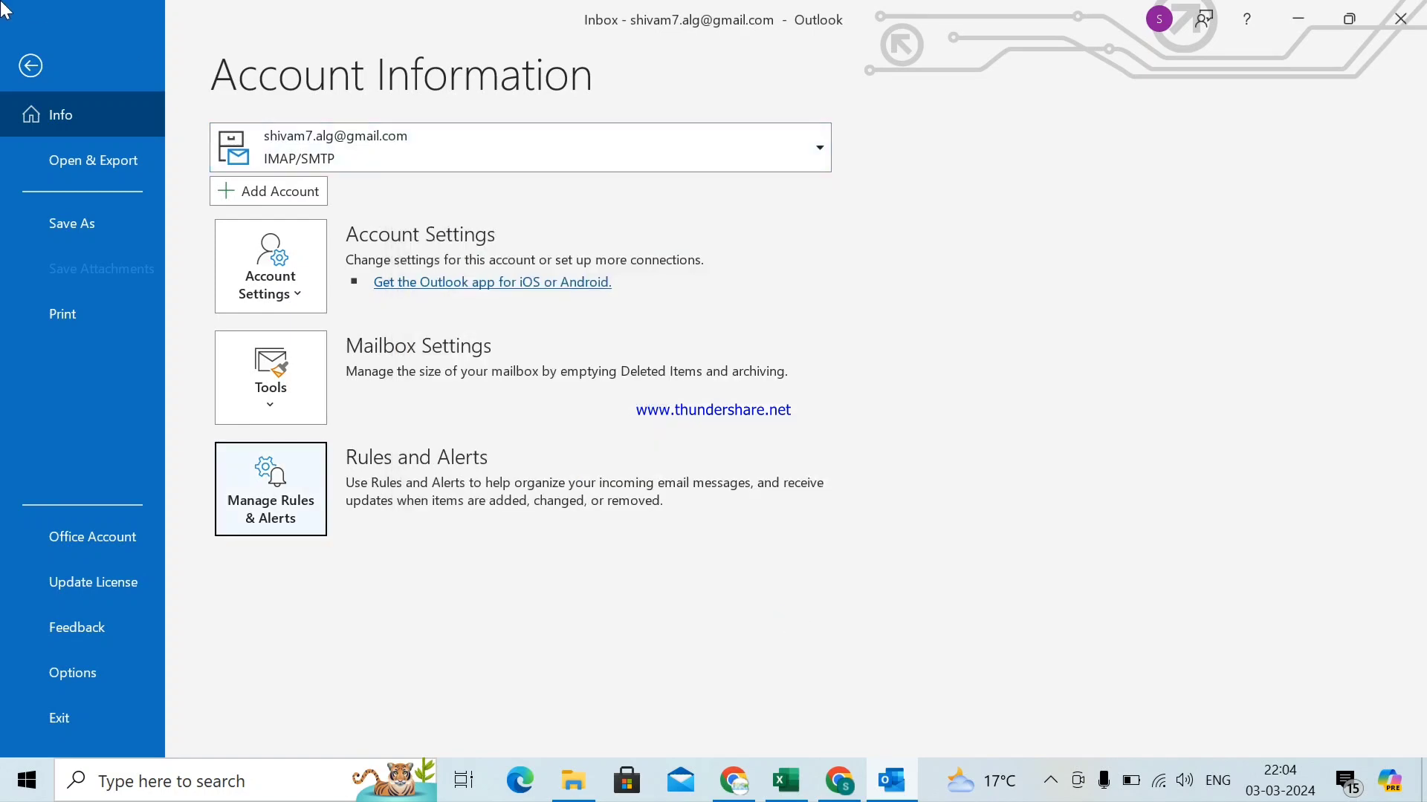
- Switch to Gmail and address a new email to the Outlook account
{"action": "left_click", "coordinate": [31, 66]}
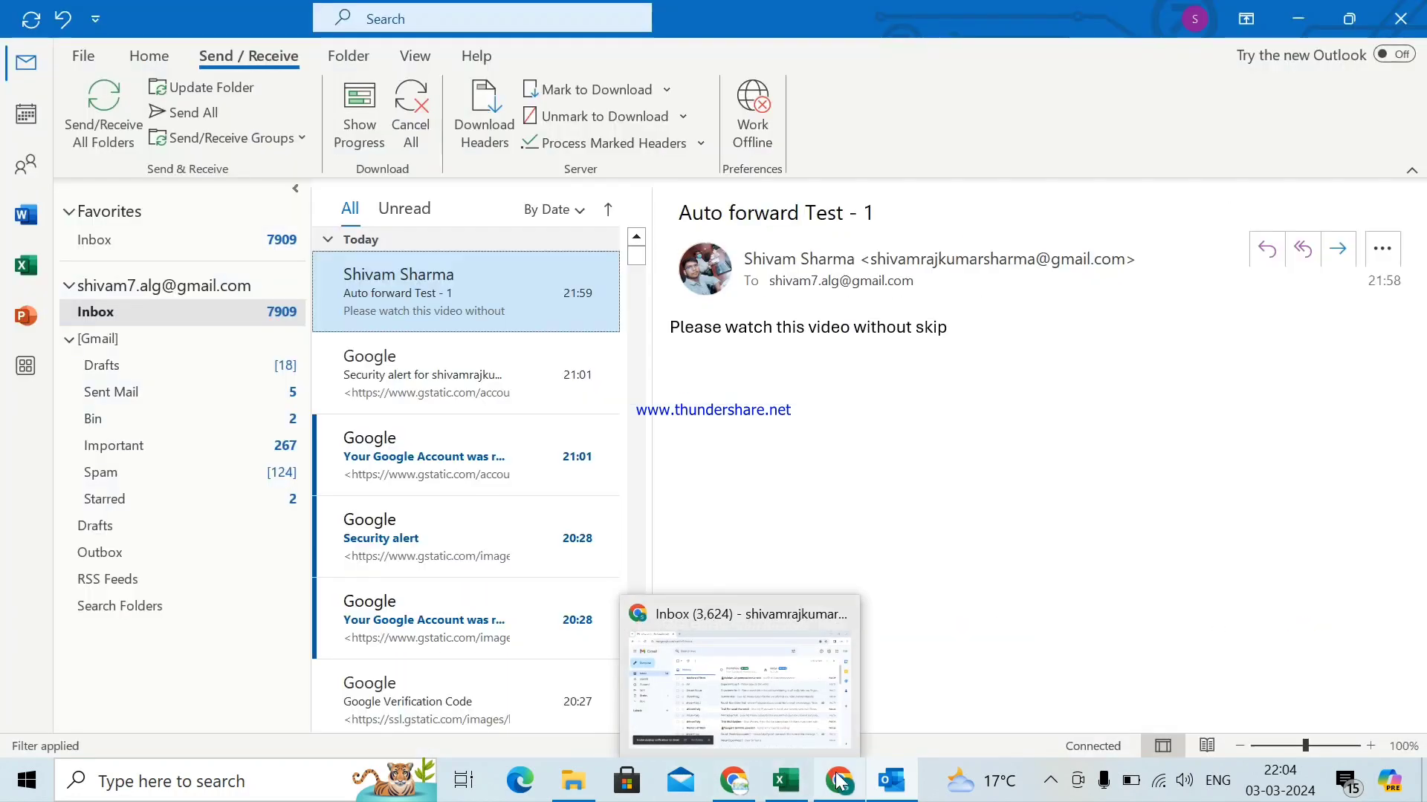
{"action": "mouse_move", "coordinate": [771, 799]}
{"action": "left_click", "coordinate": [840, 780]}
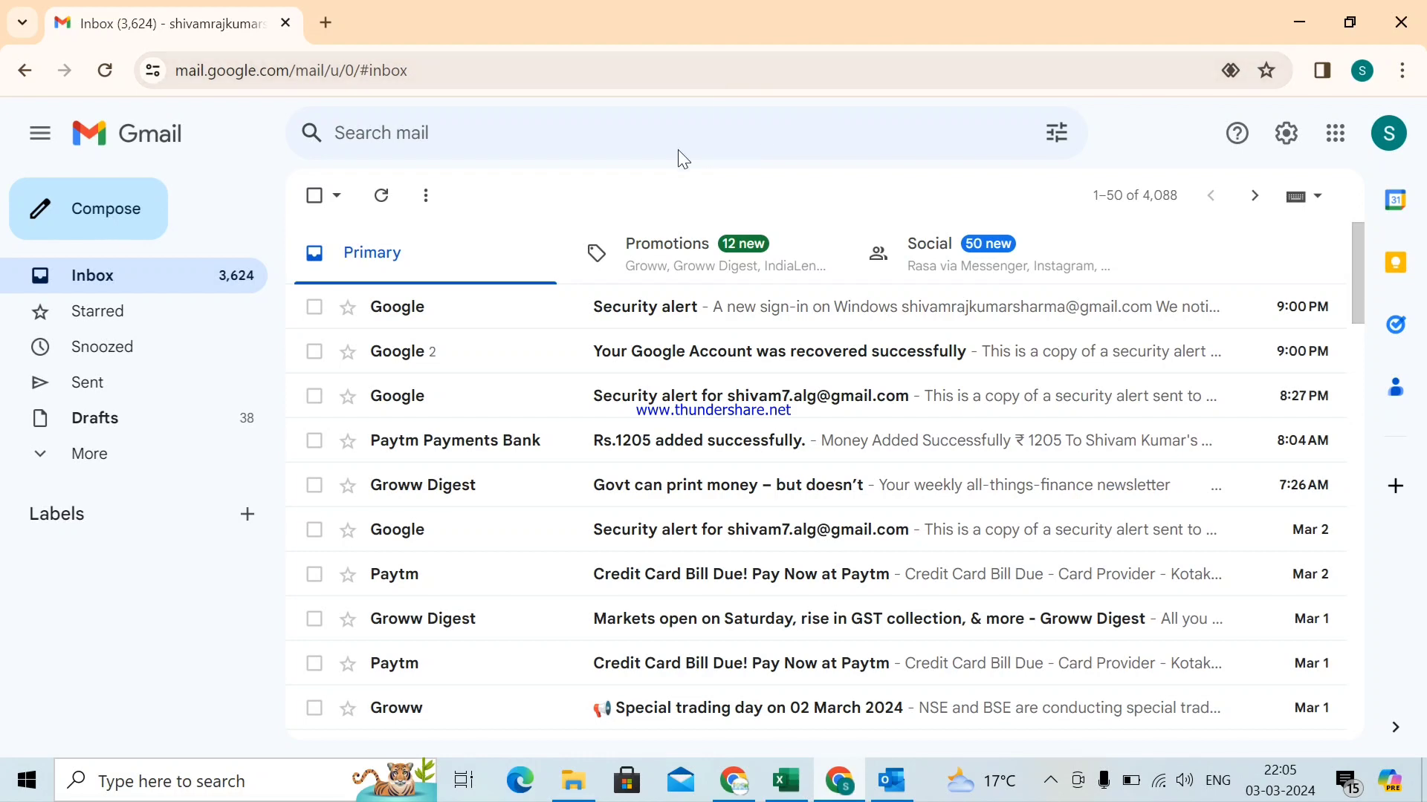
{"action": "left_click", "coordinate": [140, 215]}
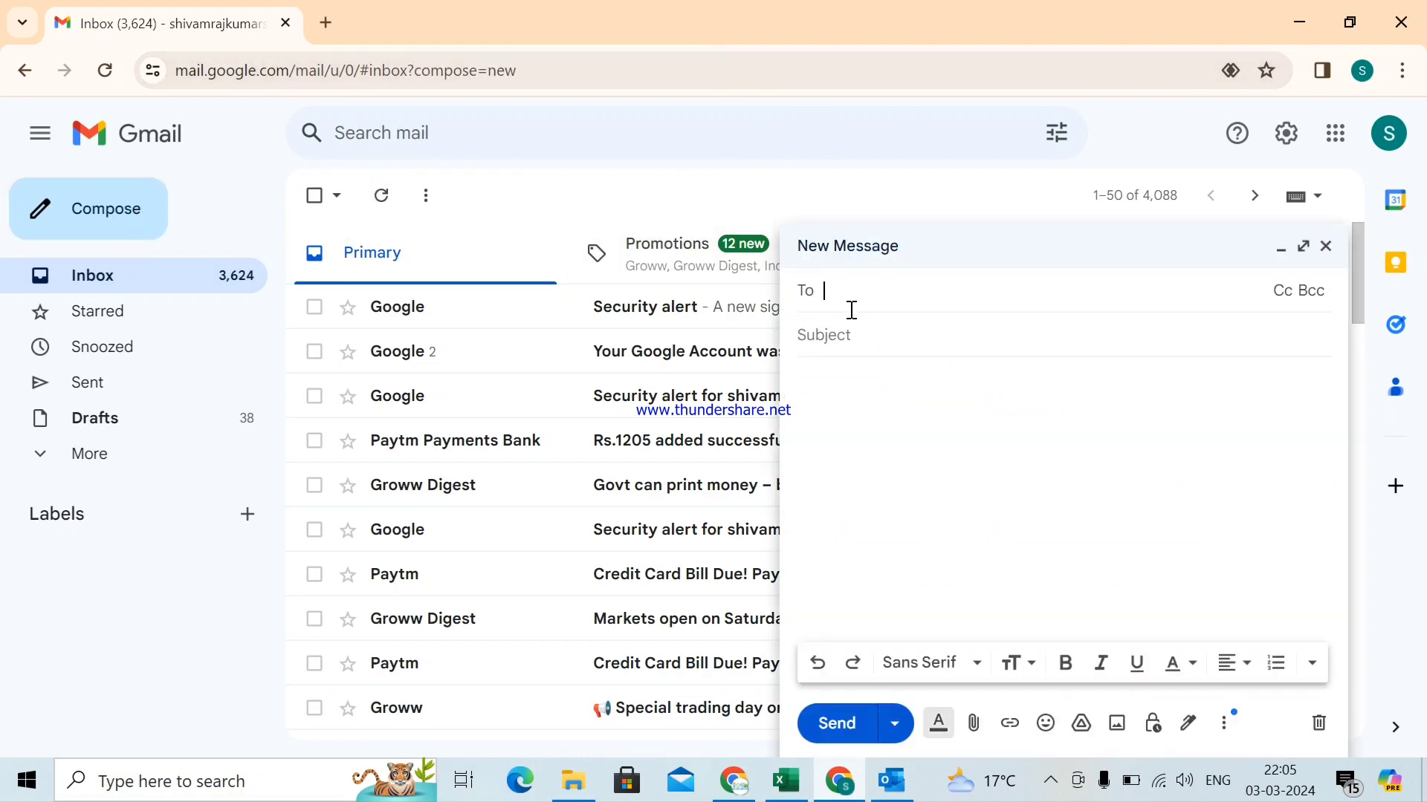
{"action": "type", "text": "shiv"}
{"action": "key", "text": "Tab"}
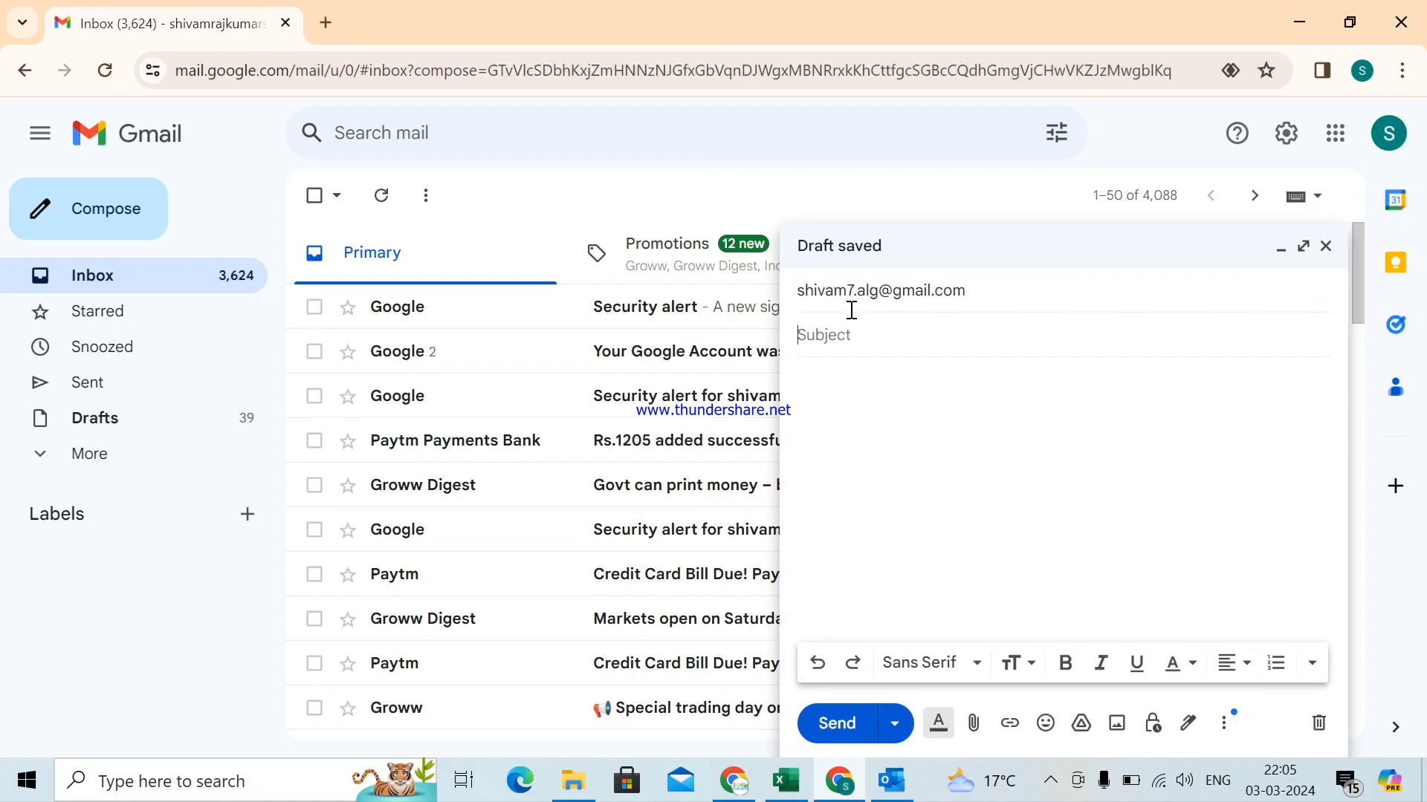
- Send it with subject 'Auto forward Test - 2 after Rule creation' and a watch-the-video request
{"action": "type", "text": "Auto forward Test - 2 "}
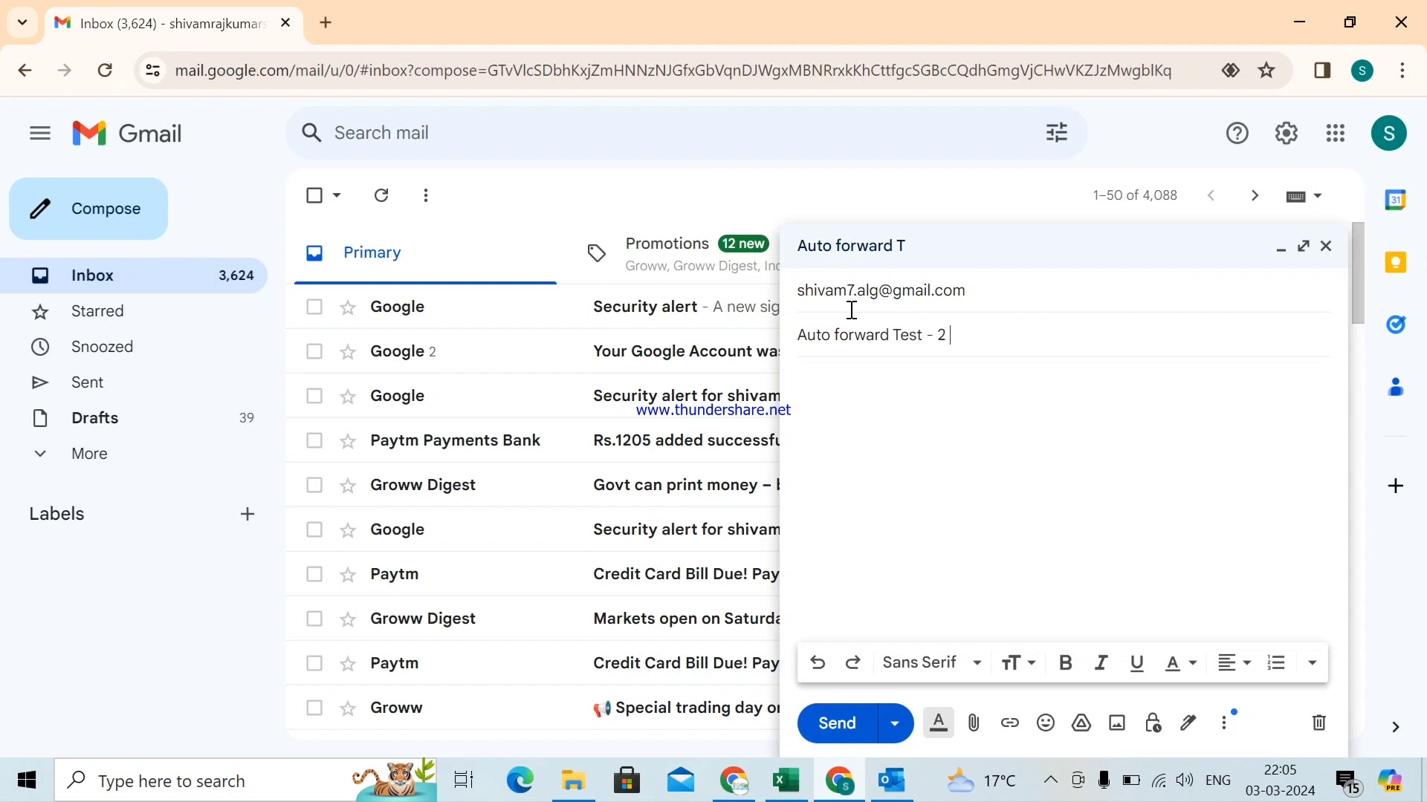
{"action": "type", "text": "aft"}
{"action": "type", "text": "er Rule creation"}
{"action": "key", "text": "Tab"}
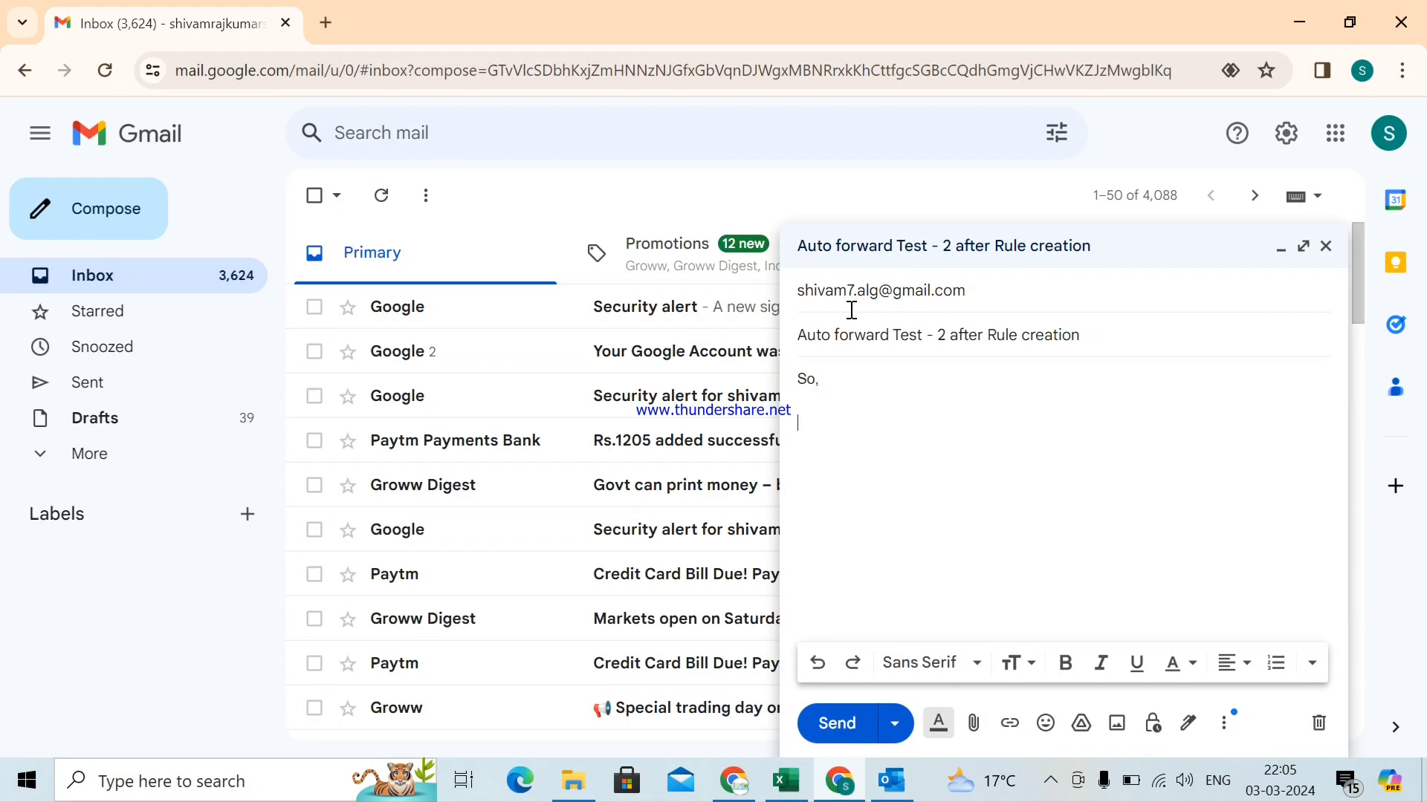
{"action": "key", "text": "BackSpace"}
{"action": "key", "text": "BackSpace"}
{"action": "type", "text": "Friends  "}
{"action": "type", "text": "pls watch this"}
{"action": "type", "text": " video "}
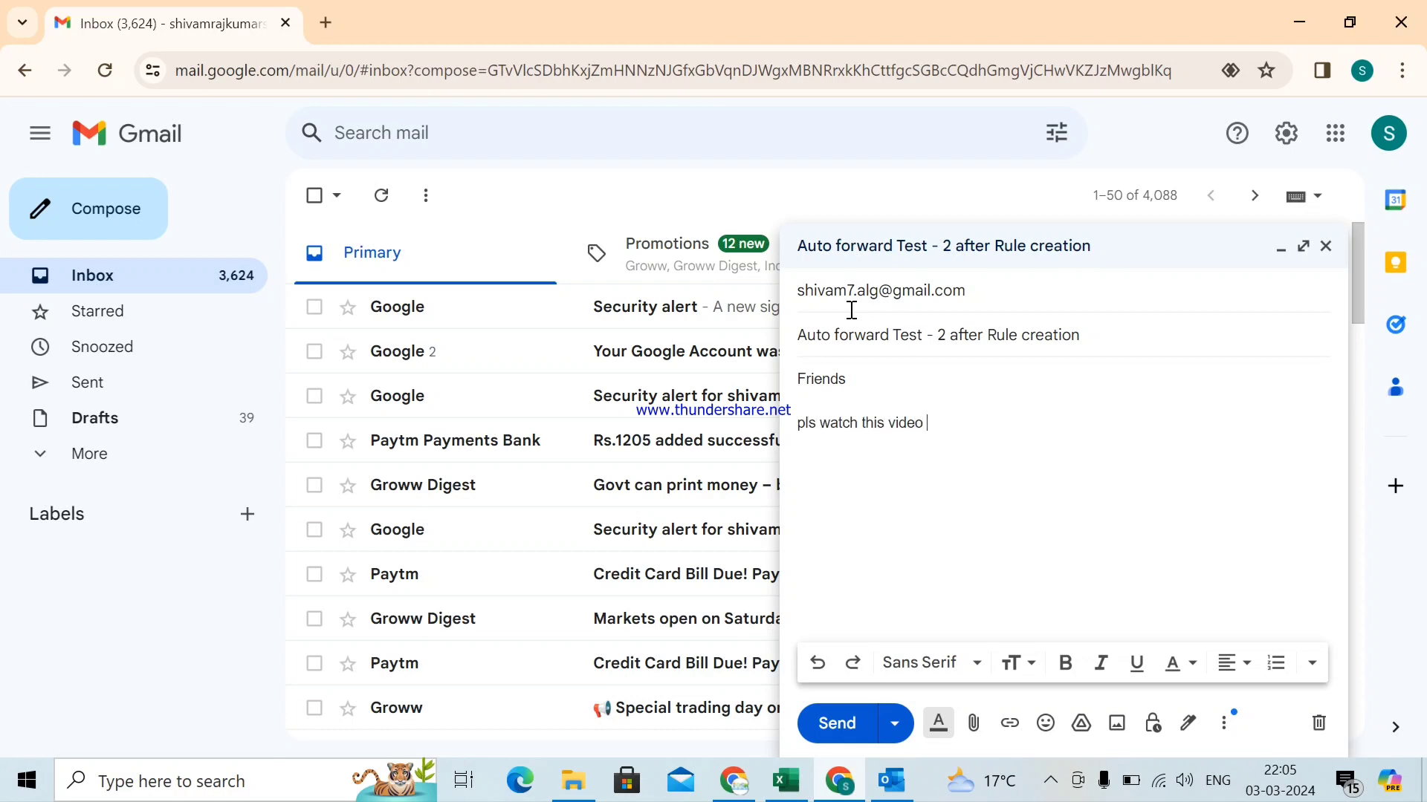
{"action": "type", "text": "full without skip"}
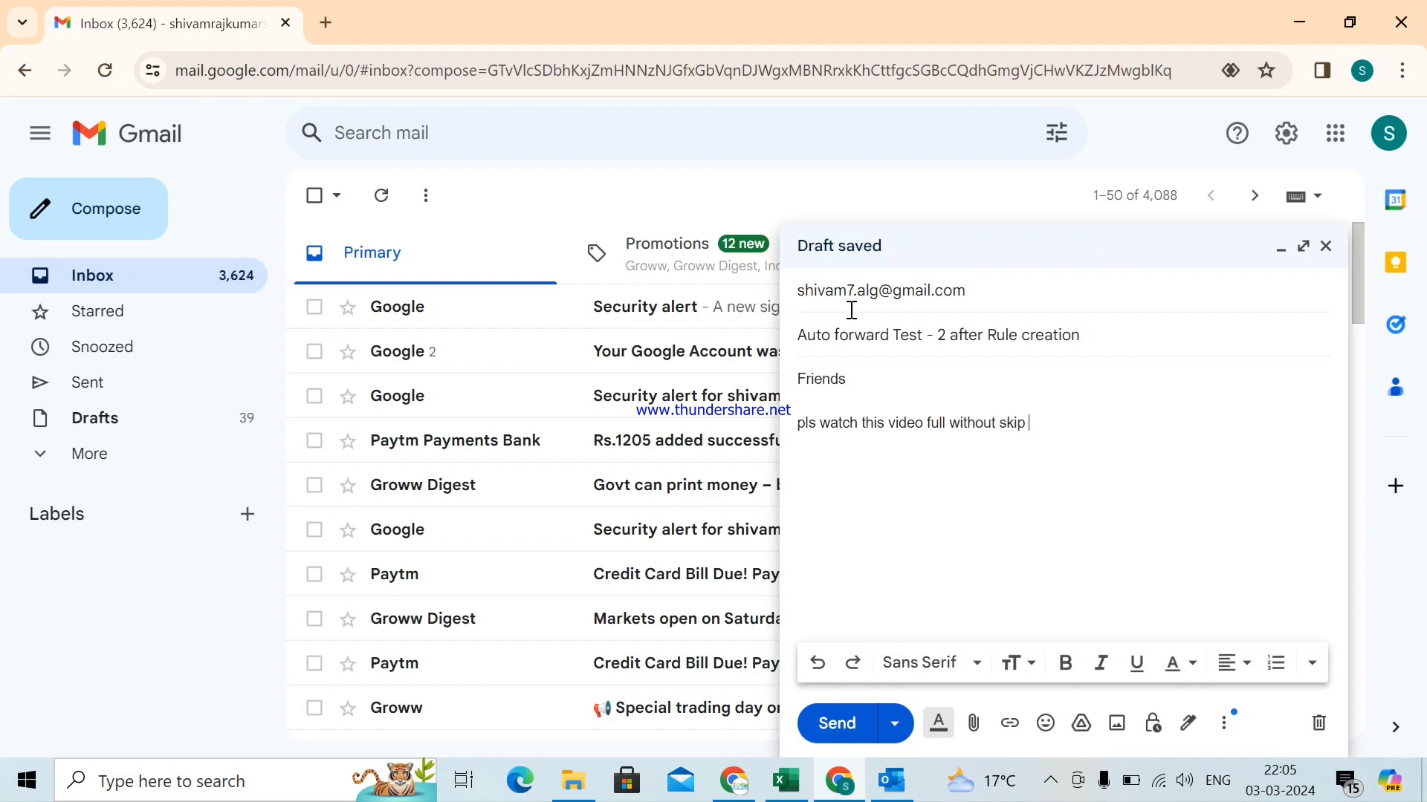
{"action": "type", "text": " and keep"}
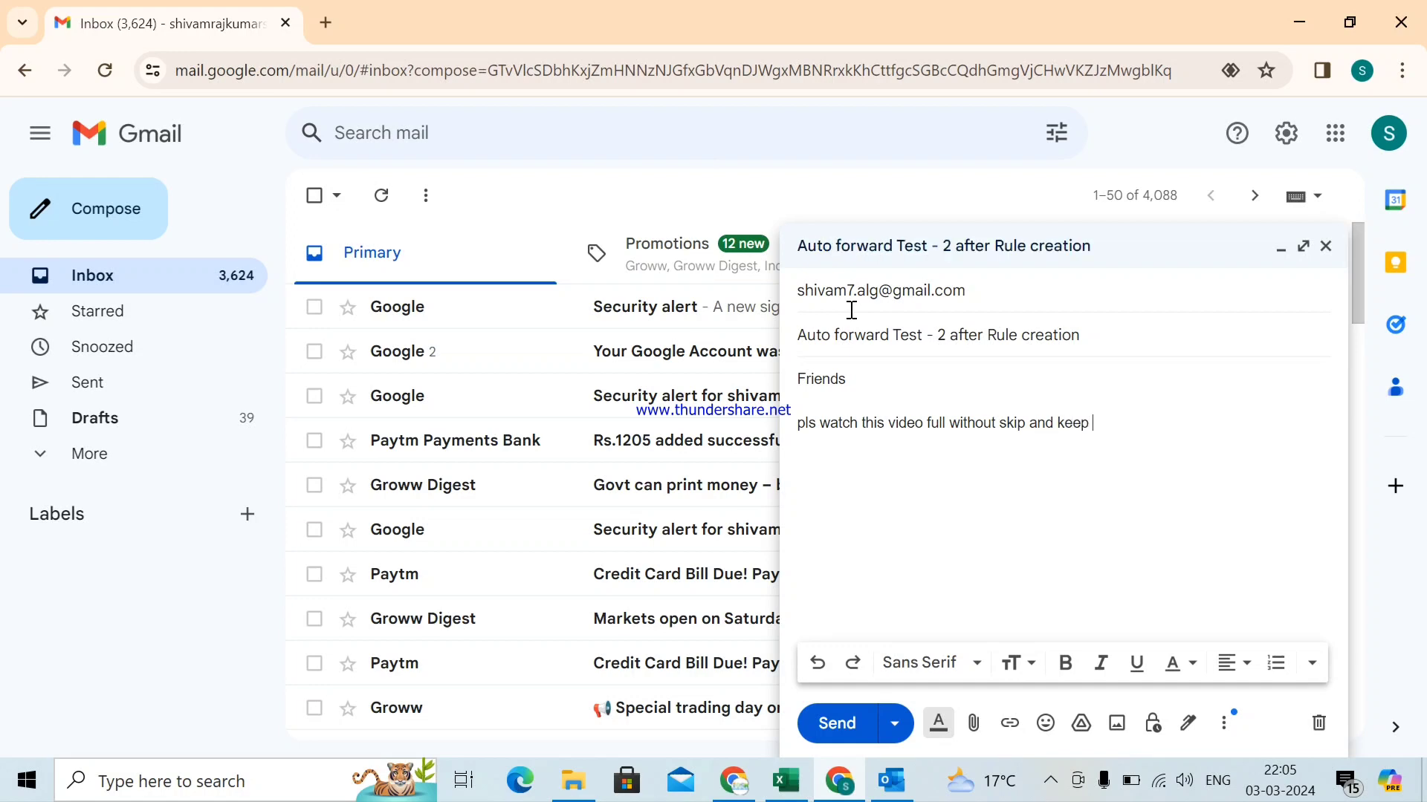
{"action": "type", "text": " it your eyes on the scr"}
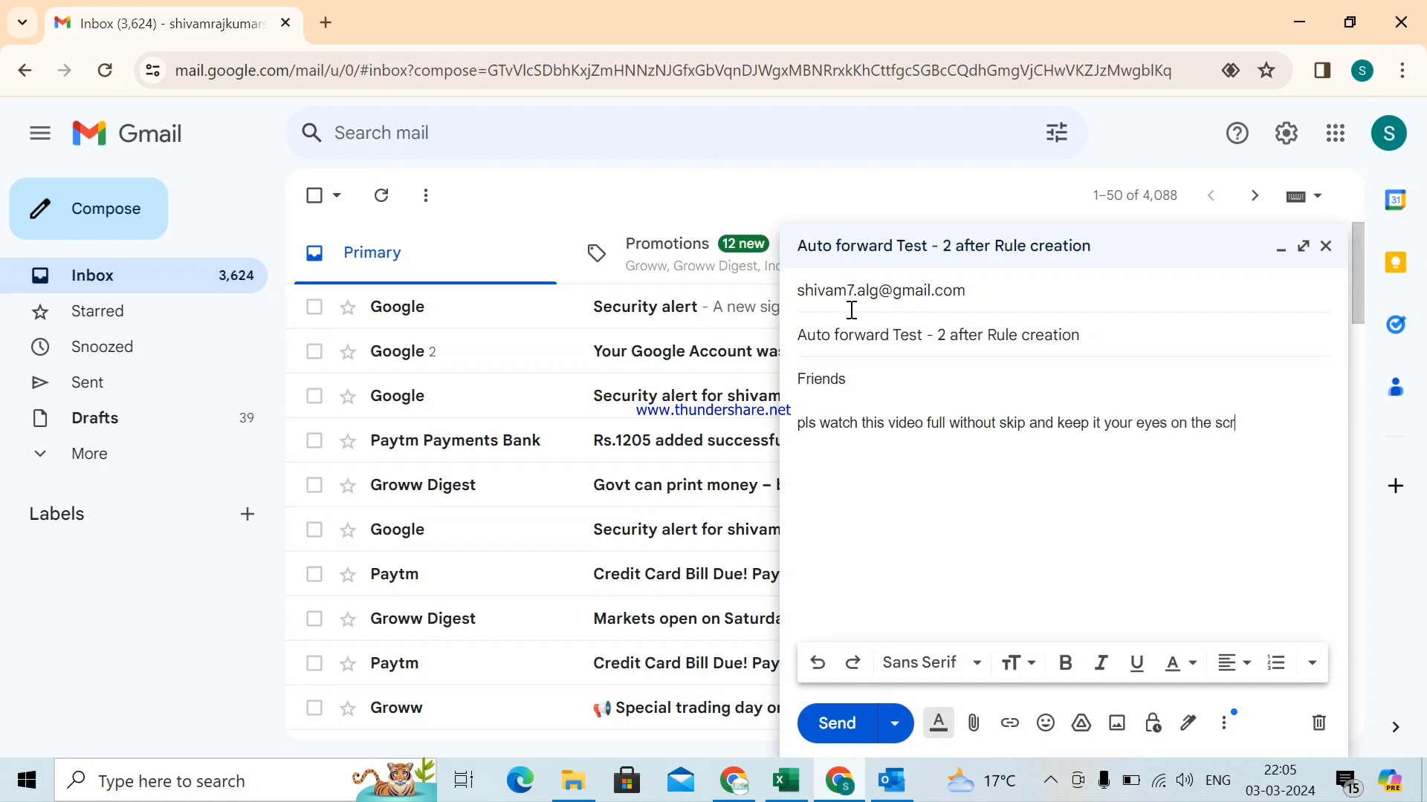
{"action": "type", "text": "een  "}
{"action": "type", "text": "Thanks"}
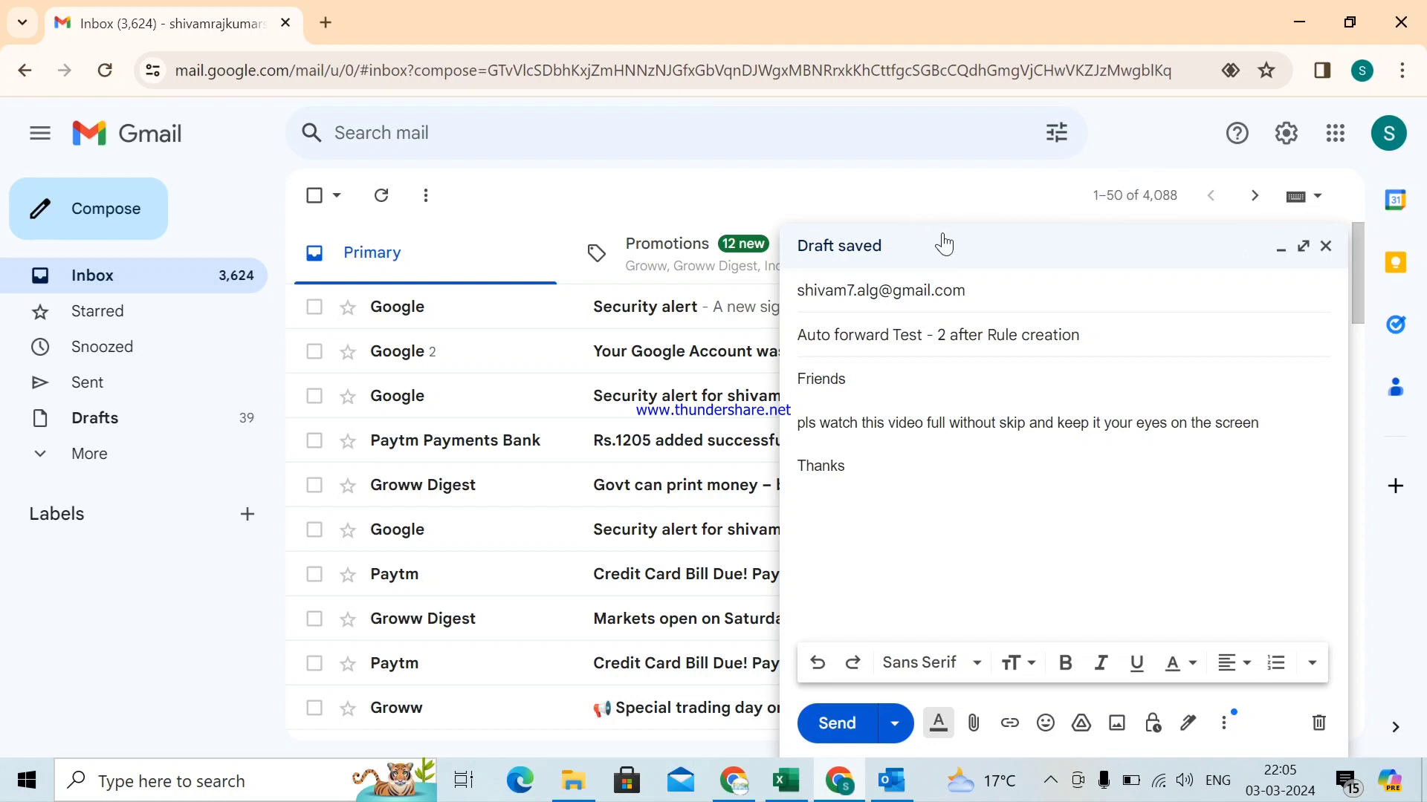
{"action": "mouse_move", "coordinate": [912, 296]}
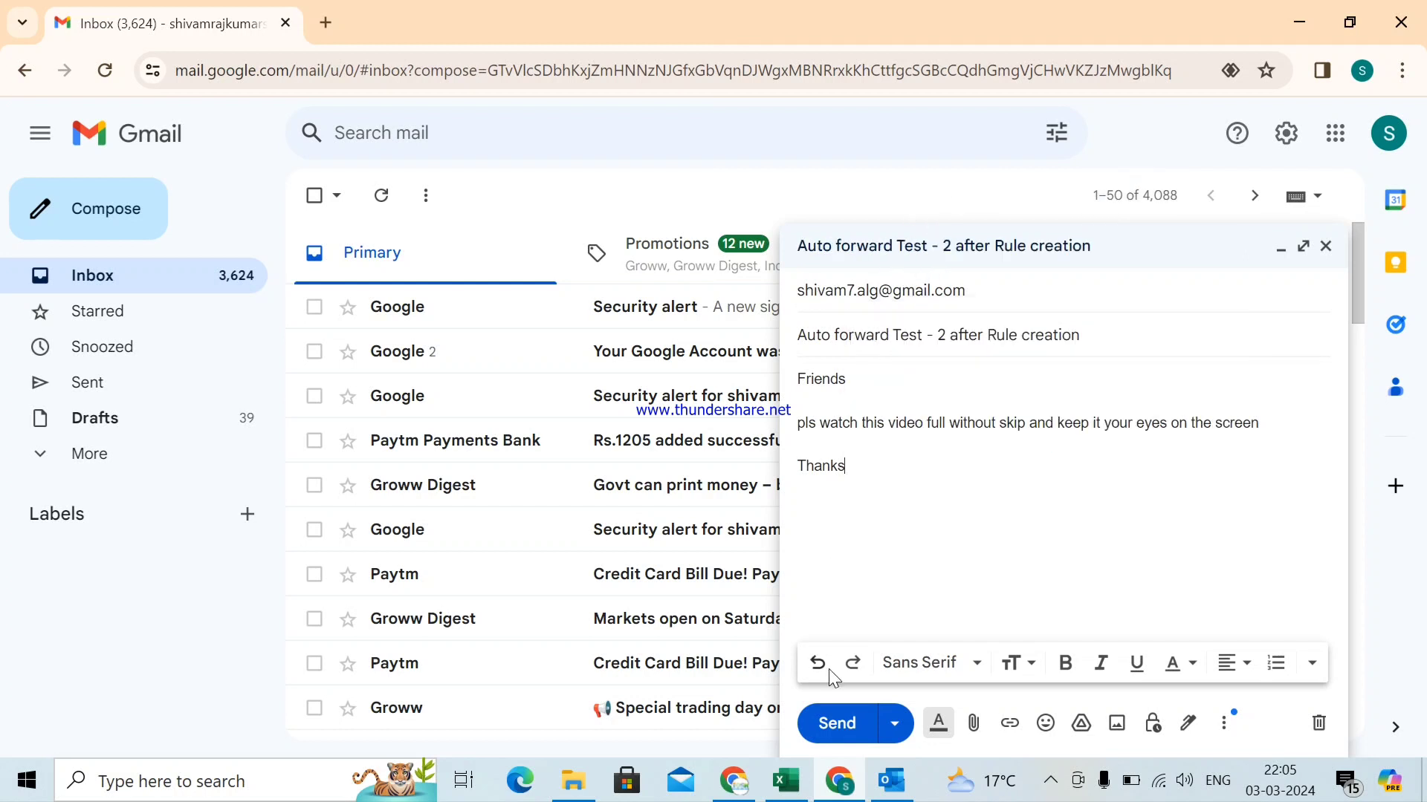
{"action": "left_click", "coordinate": [841, 728]}
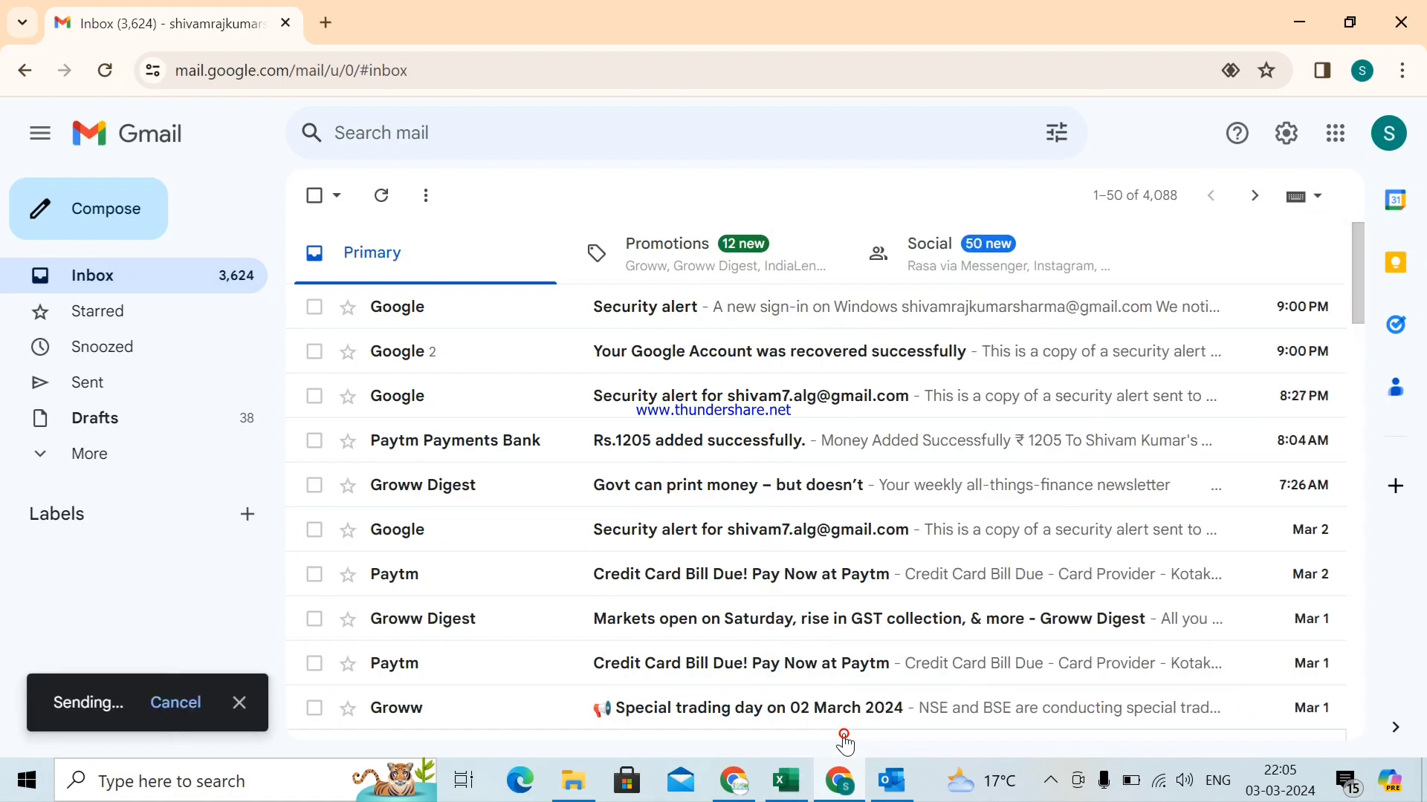
- Run Send/Receive All Folders in Outlook, open the new test email, then return to Chrome
{"action": "left_click", "coordinate": [890, 784]}
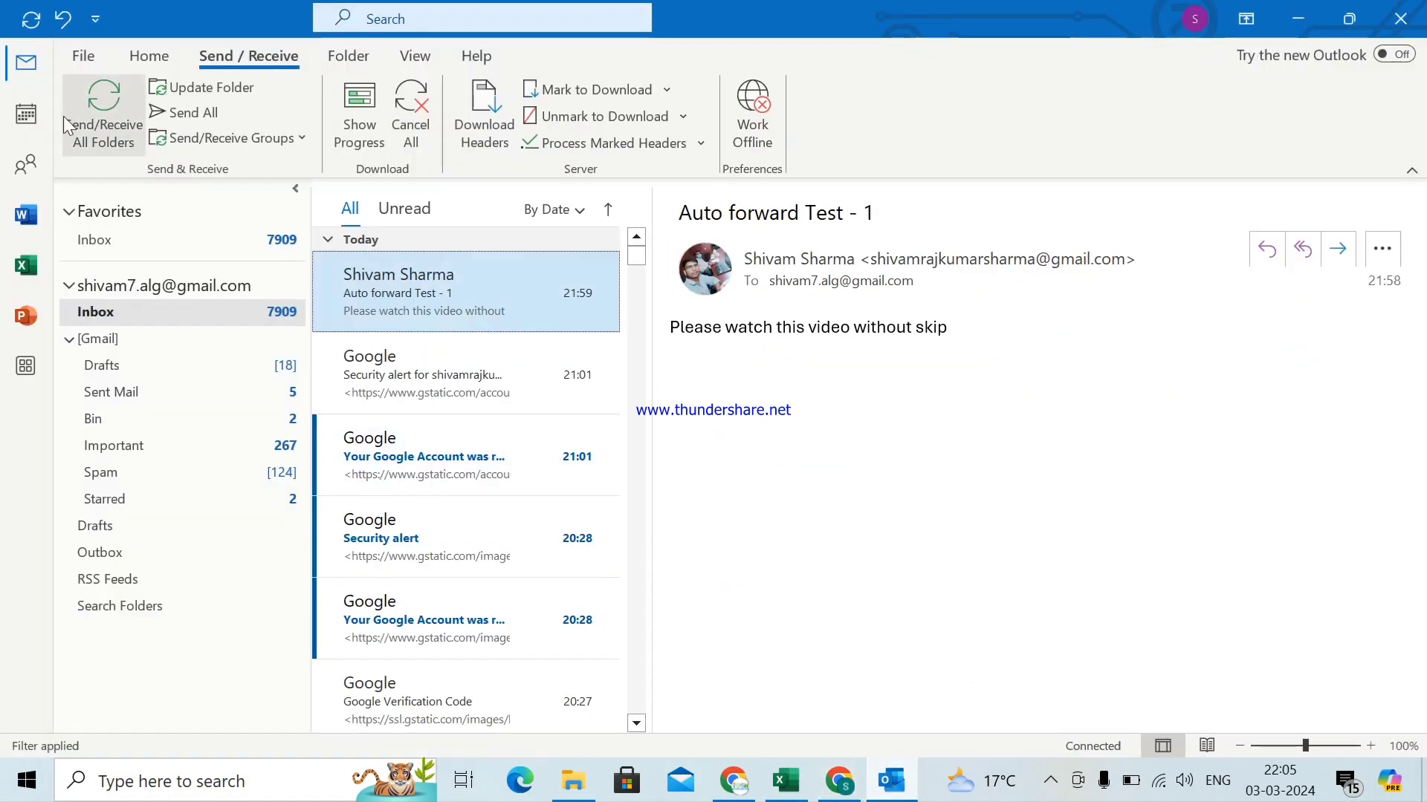
{"action": "left_click", "coordinate": [147, 60]}
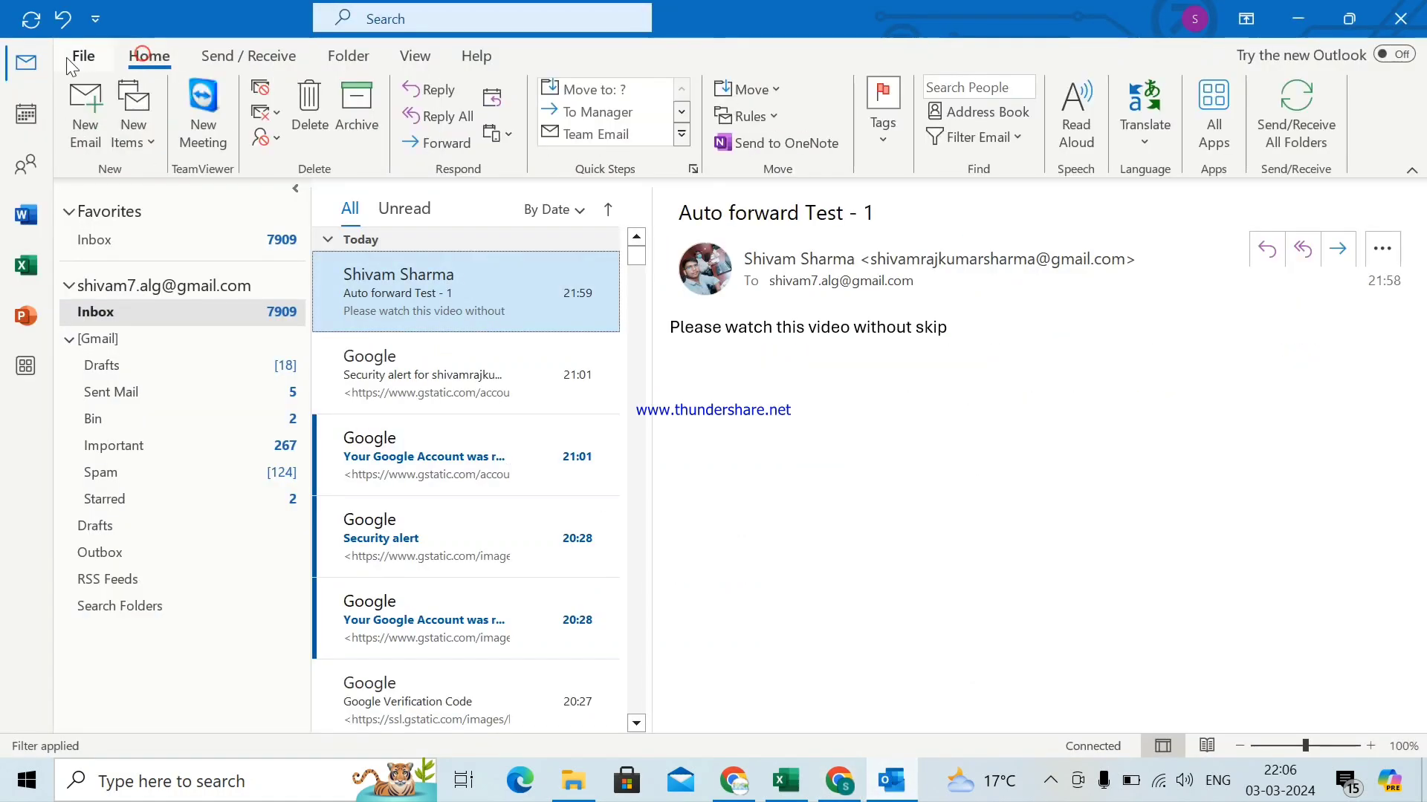
{"action": "left_click", "coordinate": [243, 62]}
{"action": "left_click", "coordinate": [109, 100]}
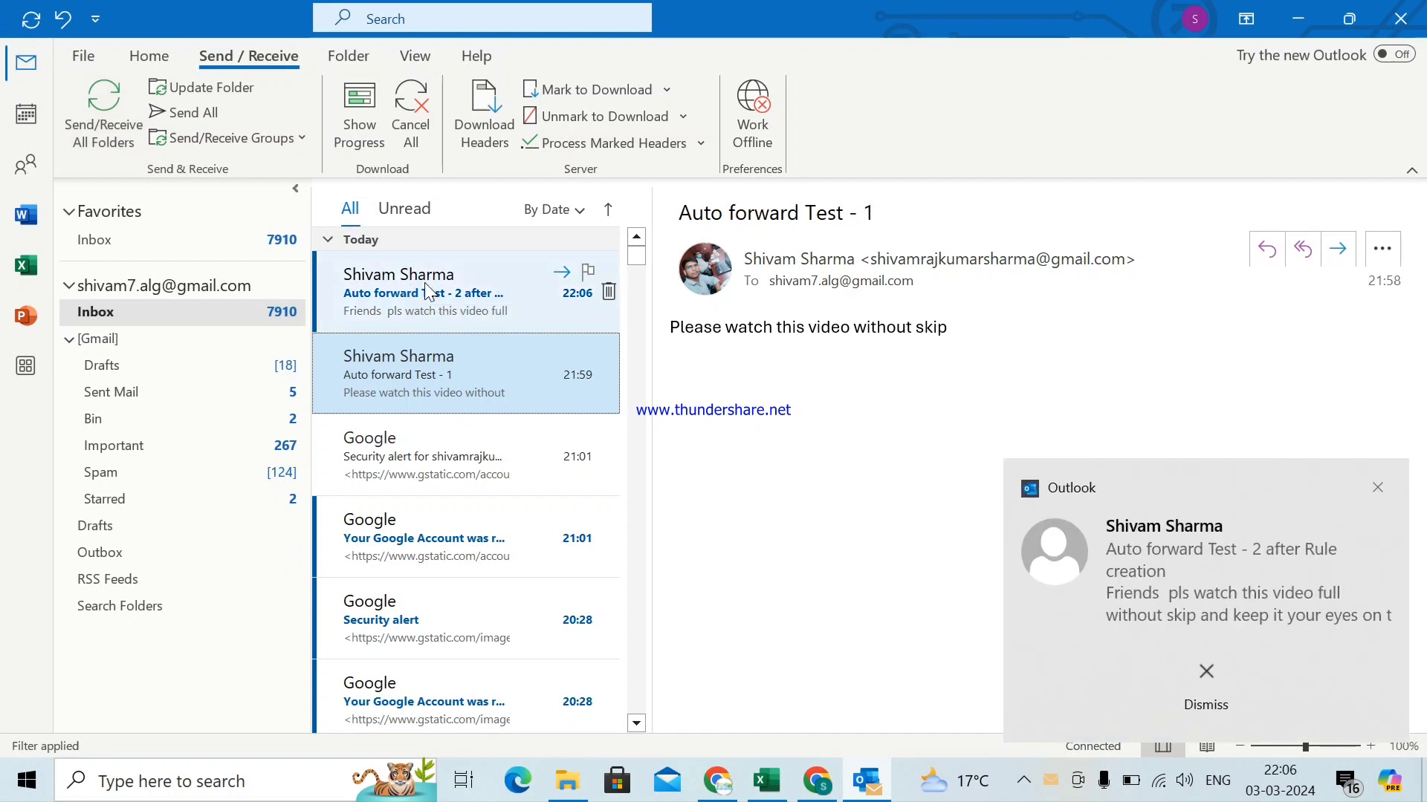
{"action": "left_click", "coordinate": [411, 296]}
{"action": "double_click", "coordinate": [411, 296]}
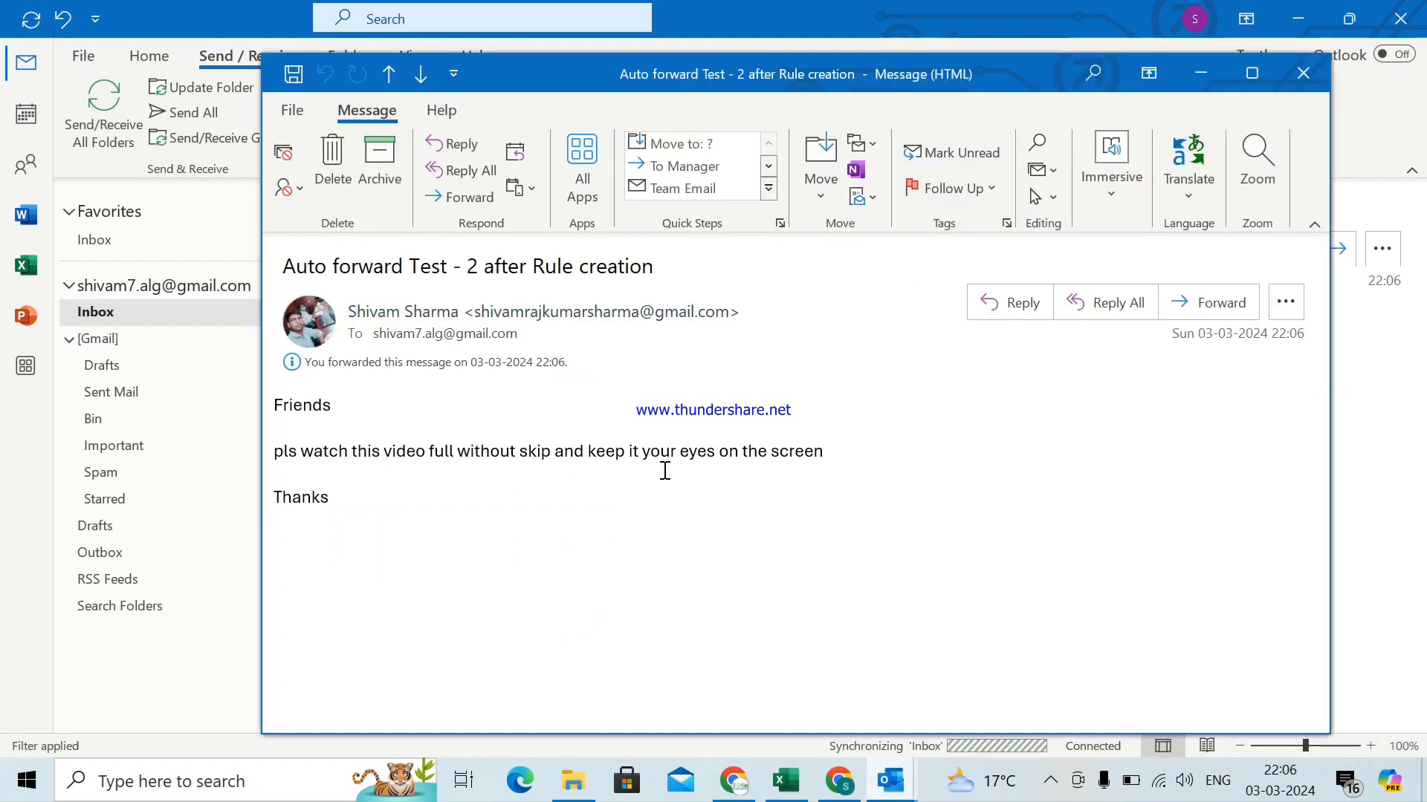
{"action": "mouse_move", "coordinate": [476, 316]}
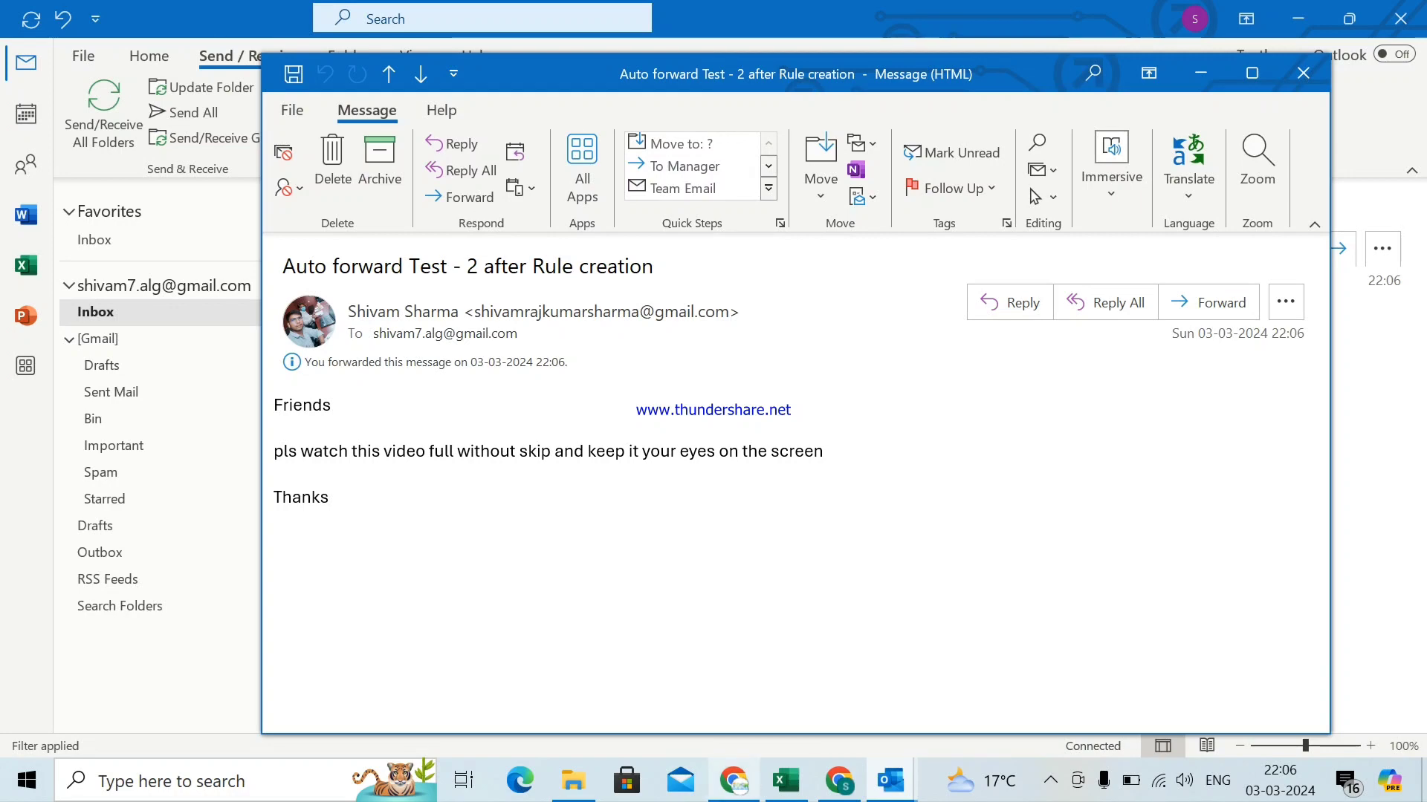
{"action": "left_click", "coordinate": [733, 780]}
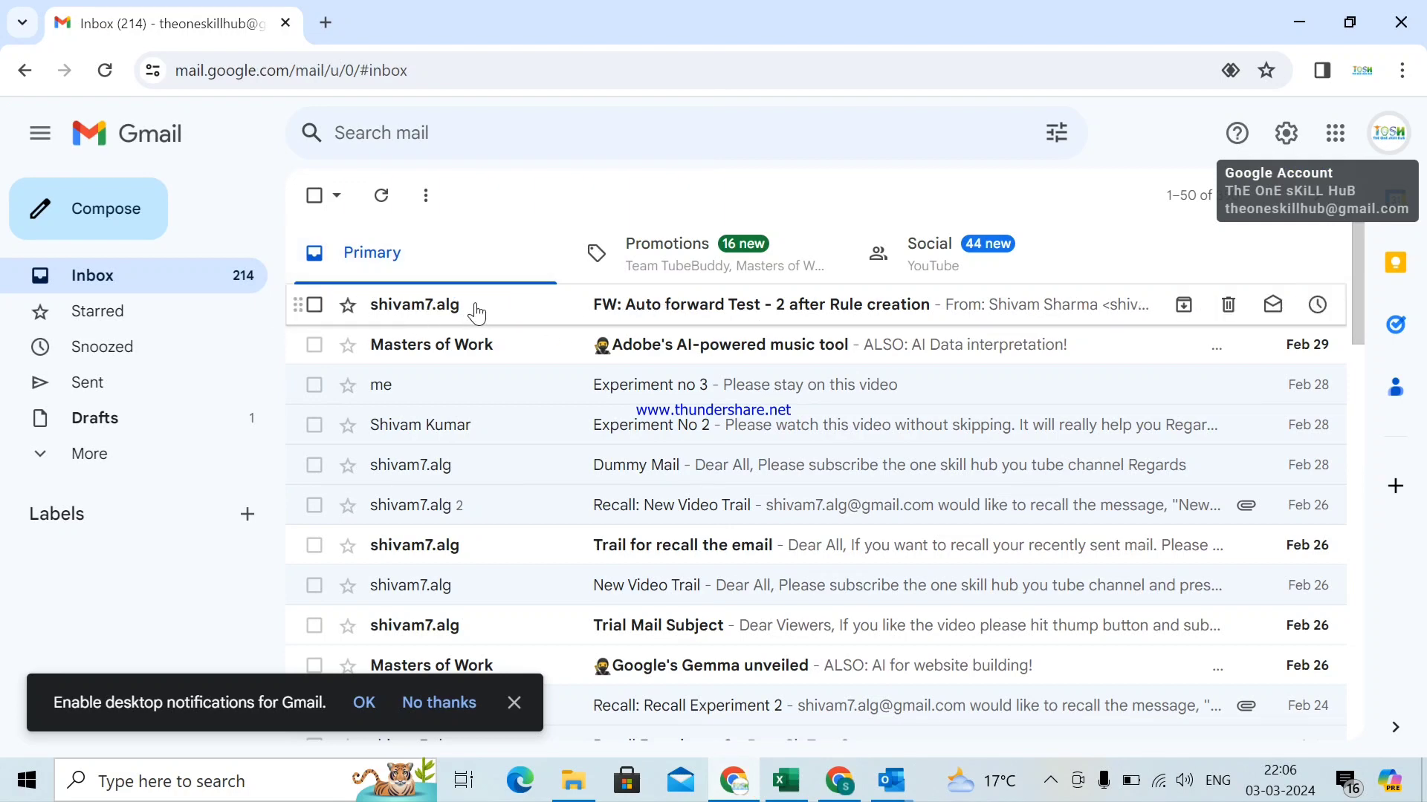
- Open 'FW: Auto forward Test - 2 after Rule creation' in Gmail and scroll through it
{"action": "left_click", "coordinate": [666, 318]}
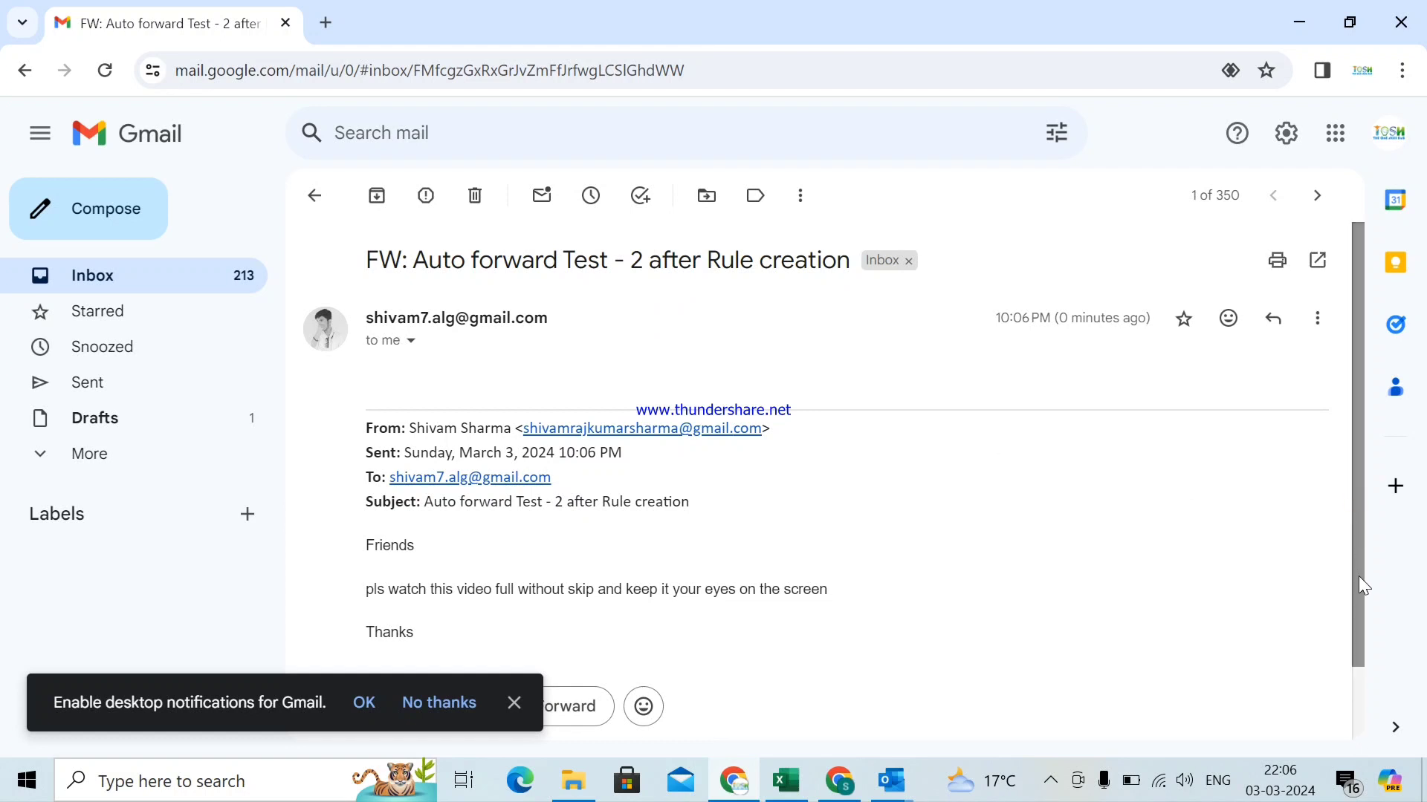
{"action": "mouse_move", "coordinate": [1359, 577]}
{"action": "left_mouse_down"}
{"action": "mouse_move", "coordinate": [1362, 654]}
{"action": "mouse_move", "coordinate": [1361, 596]}
{"action": "left_mouse_up"}
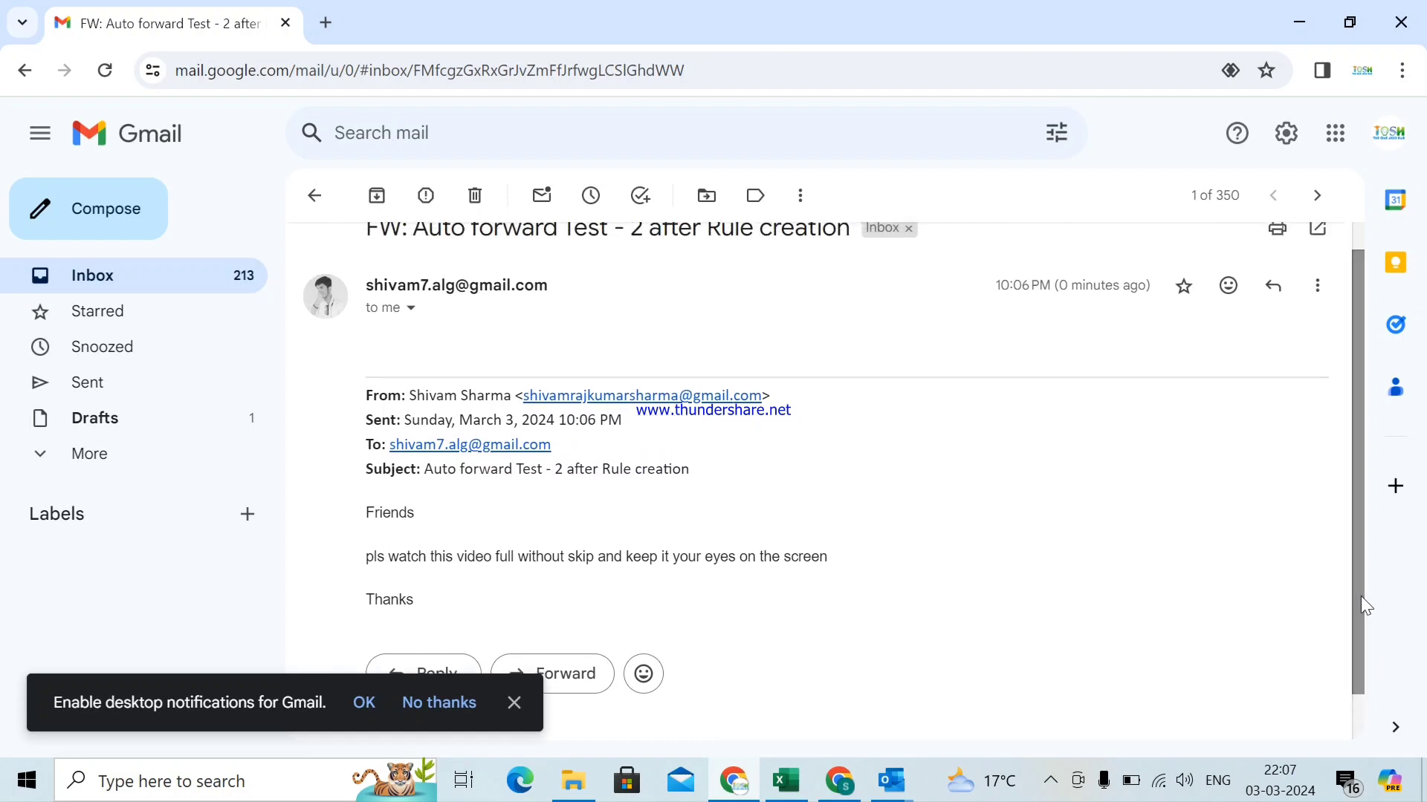
{"action": "key", "text": "alt+Tab"}
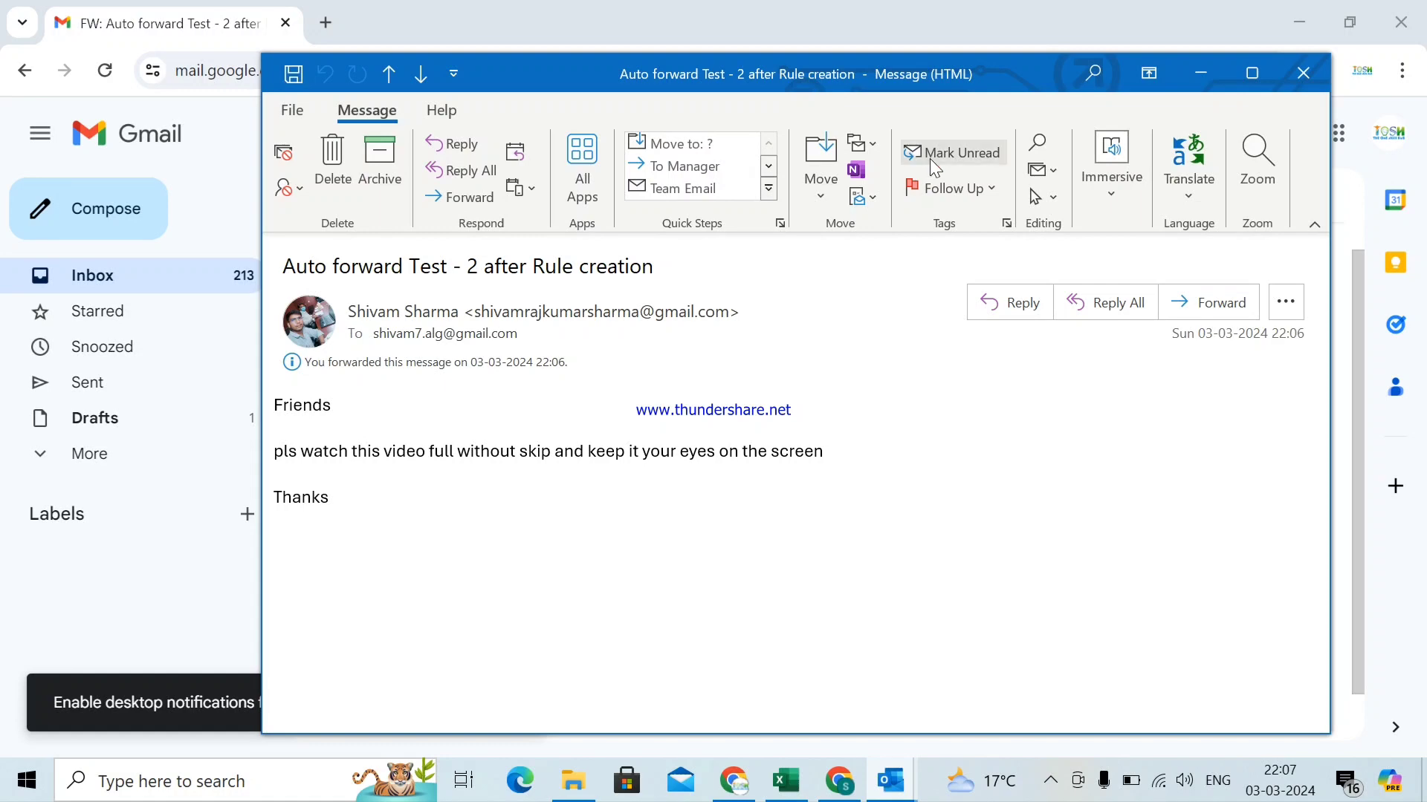
{"action": "left_click", "coordinate": [1200, 72]}
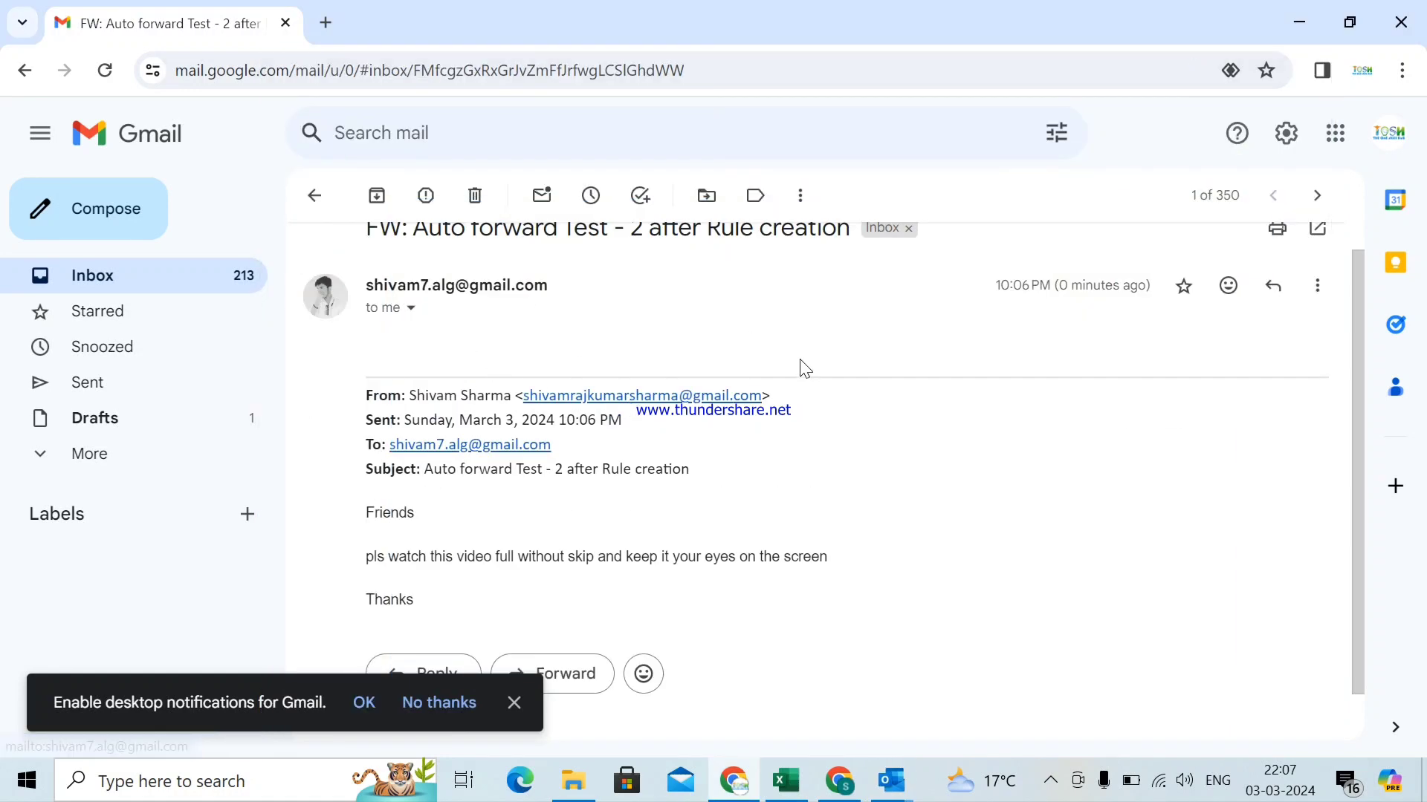
{"action": "left_click_drag", "start_coordinate": [1351, 435], "coordinate": [1356, 528]}
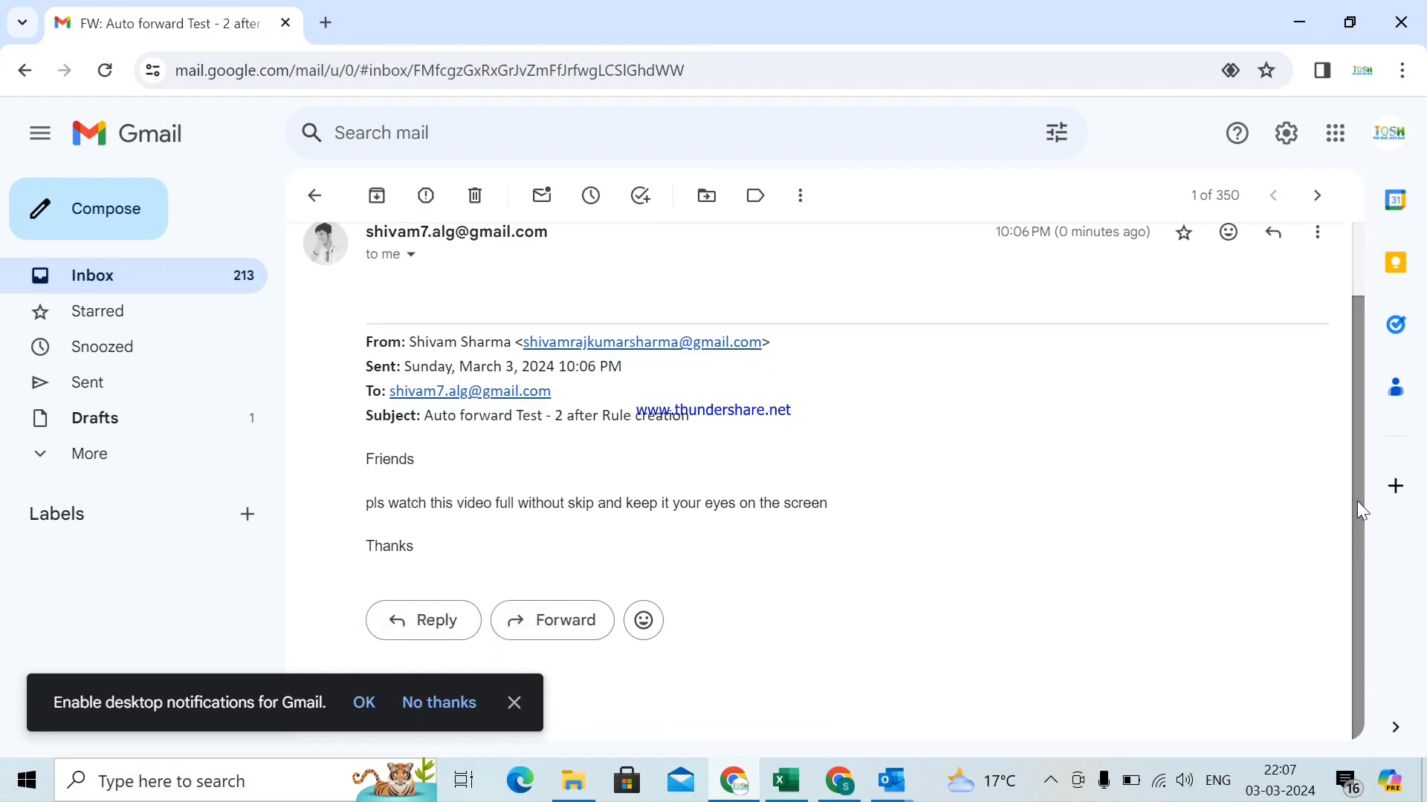